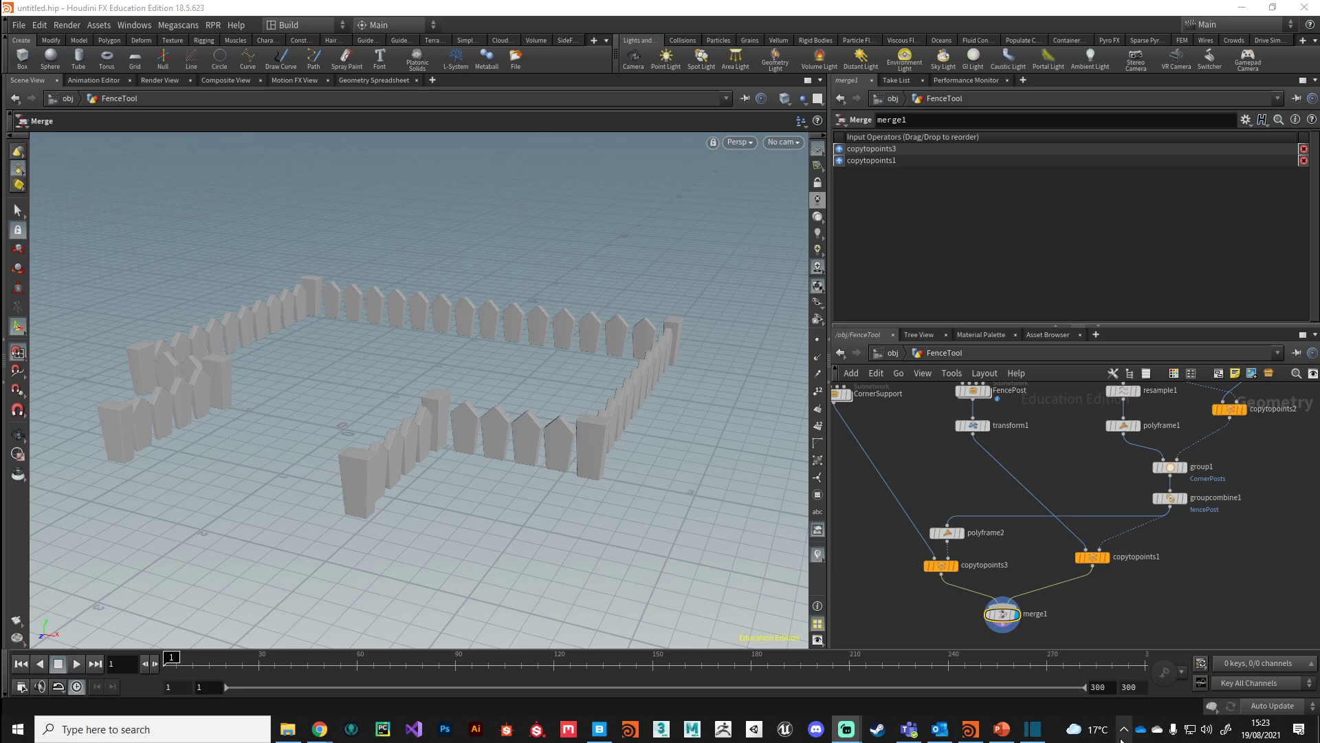
Reposition the curve2 node directly above transform3 in the FenceTool network
{"action": "middle_click_drag", "start_coordinate": [1091, 513], "coordinate": [961, 583]}
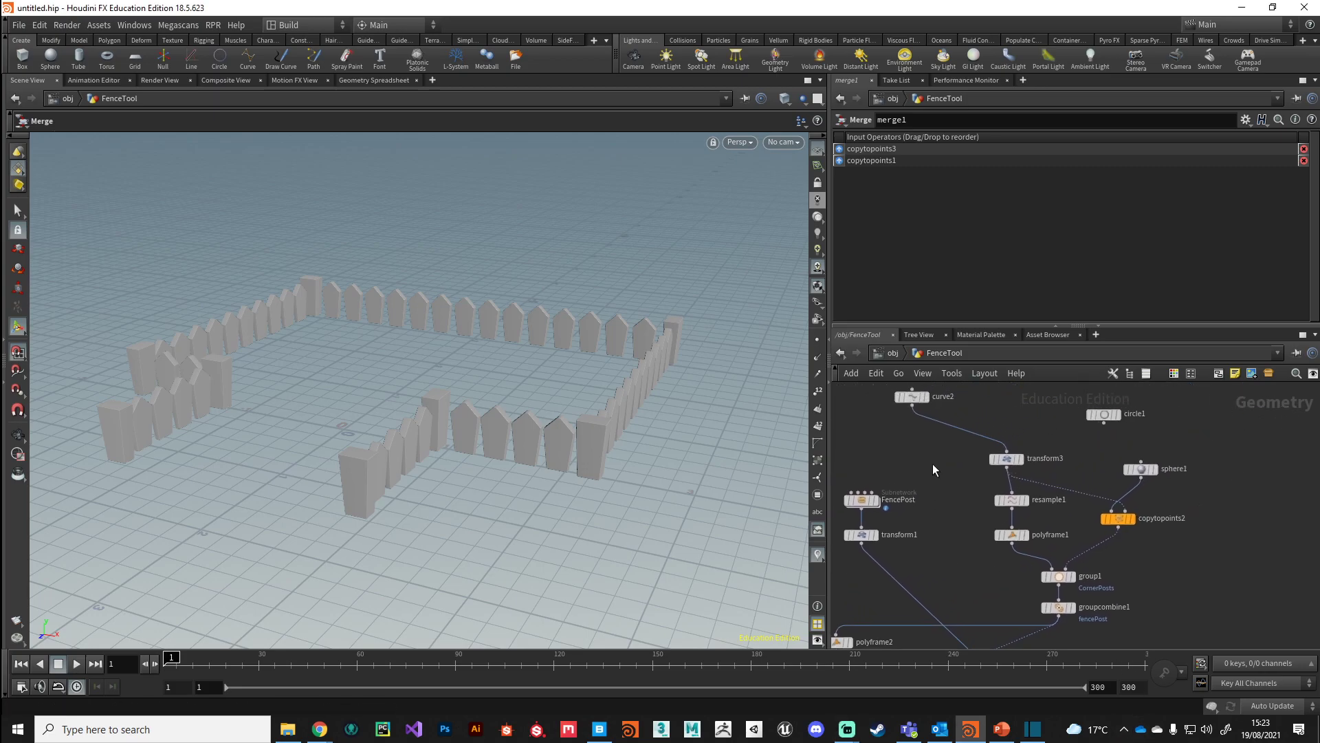
{"action": "middle_click_drag", "start_coordinate": [932, 464], "coordinate": [929, 481]}
{"action": "left_click_drag", "start_coordinate": [909, 414], "coordinate": [1004, 438]}
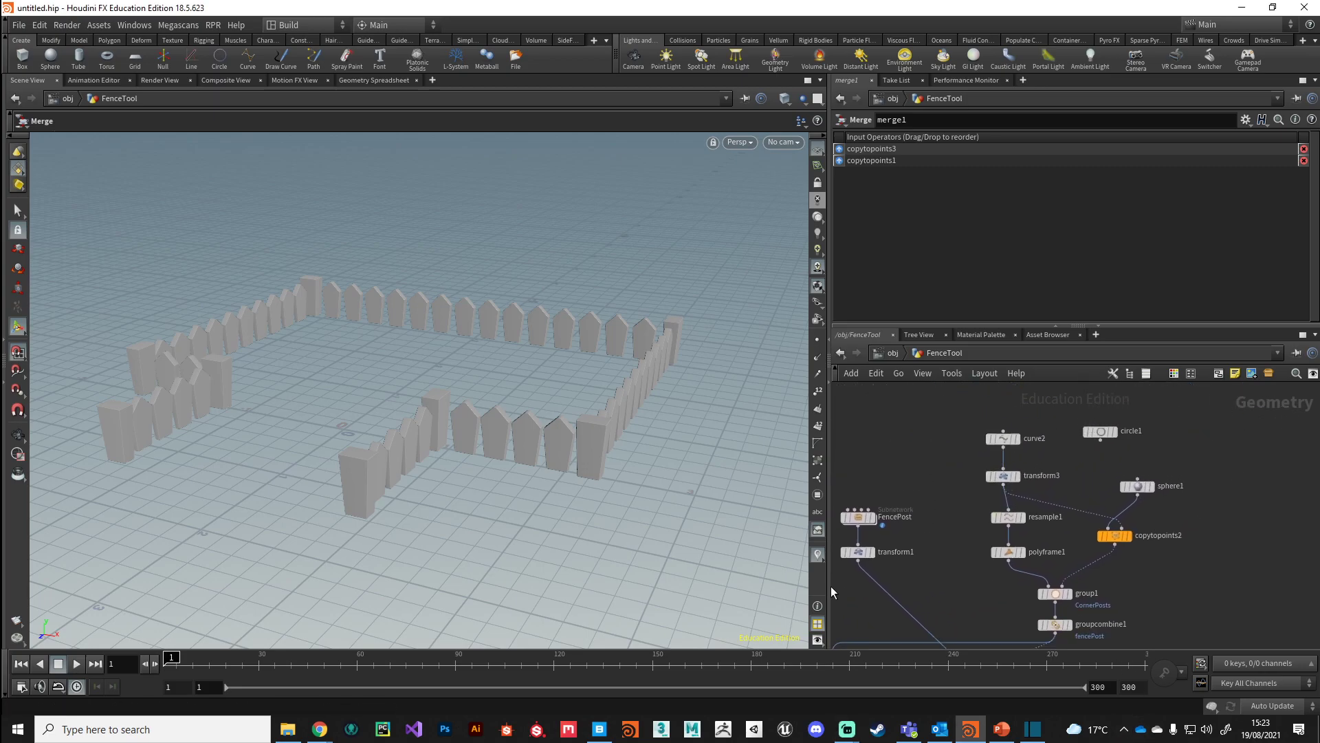
{"action": "left_click_drag", "start_coordinate": [413, 472], "coordinate": [320, 440], "text": "alt"}
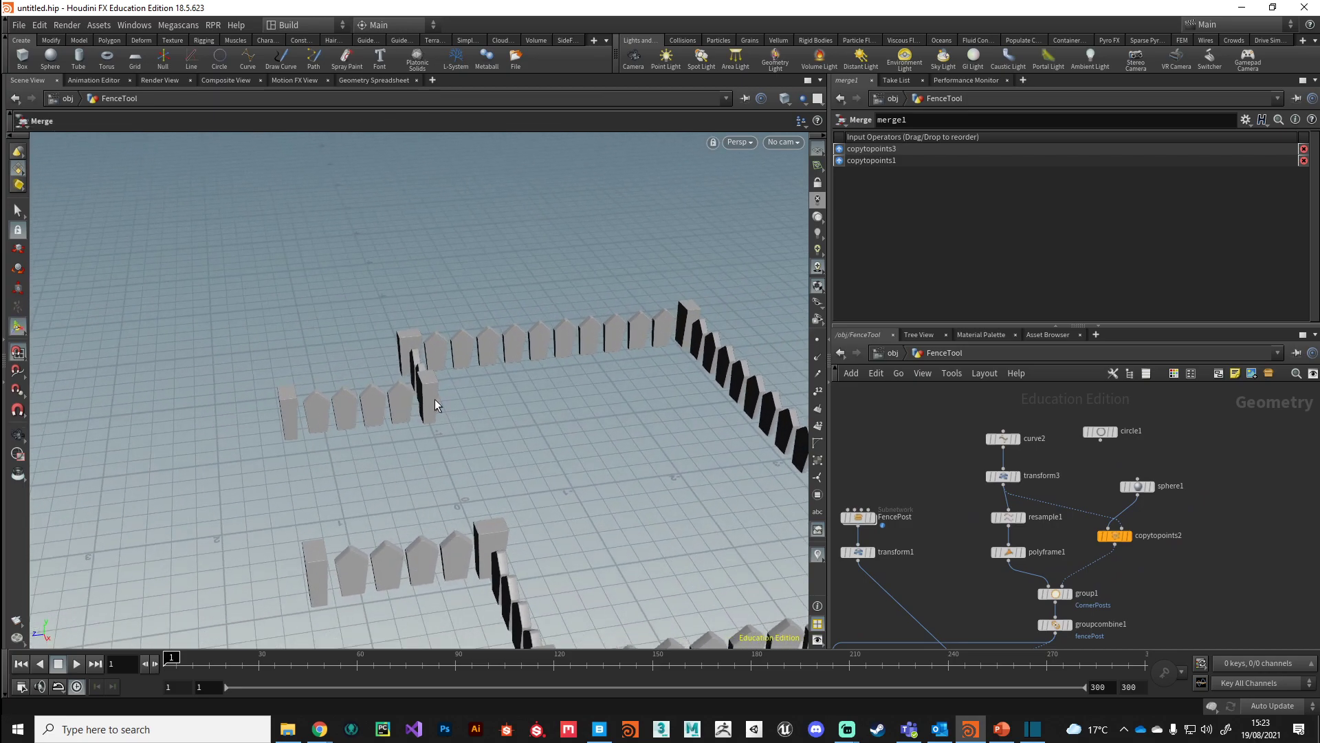
{"action": "key", "text": "space"}
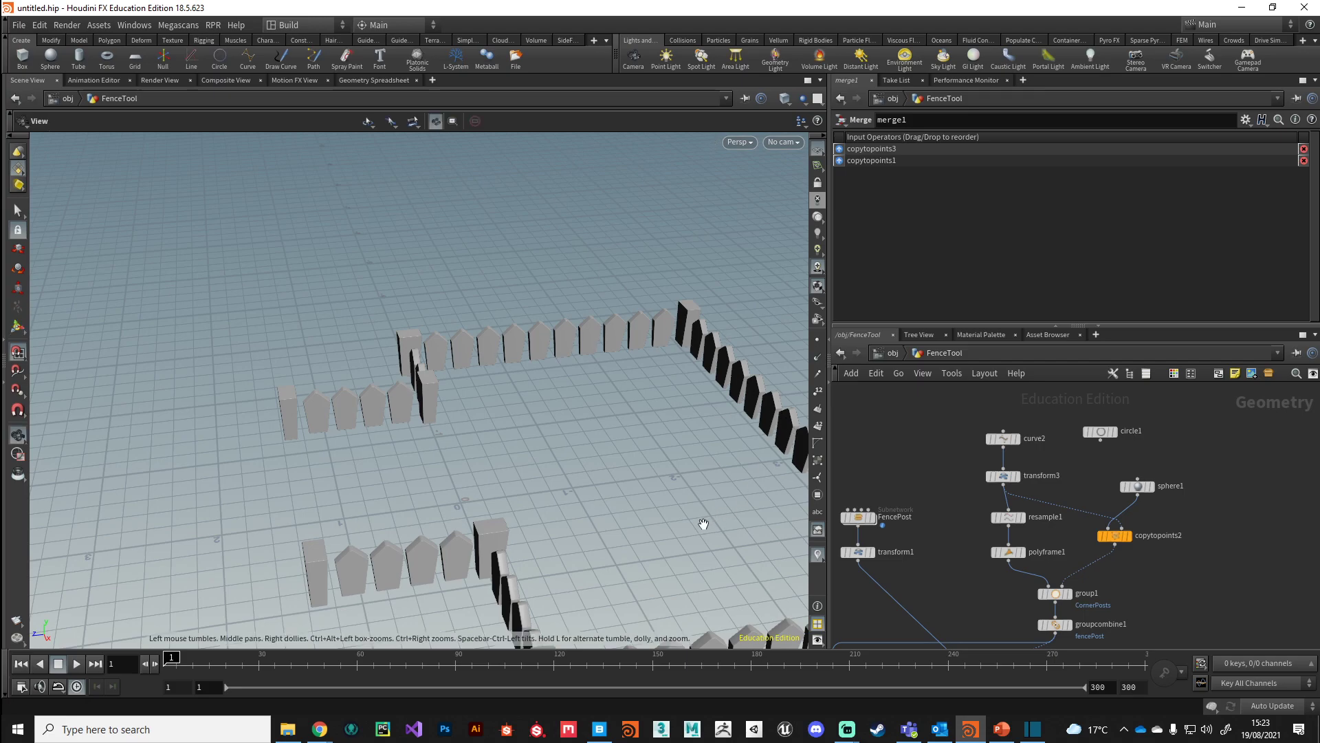
{"action": "left_click_drag", "start_coordinate": [702, 525], "coordinate": [620, 418]}
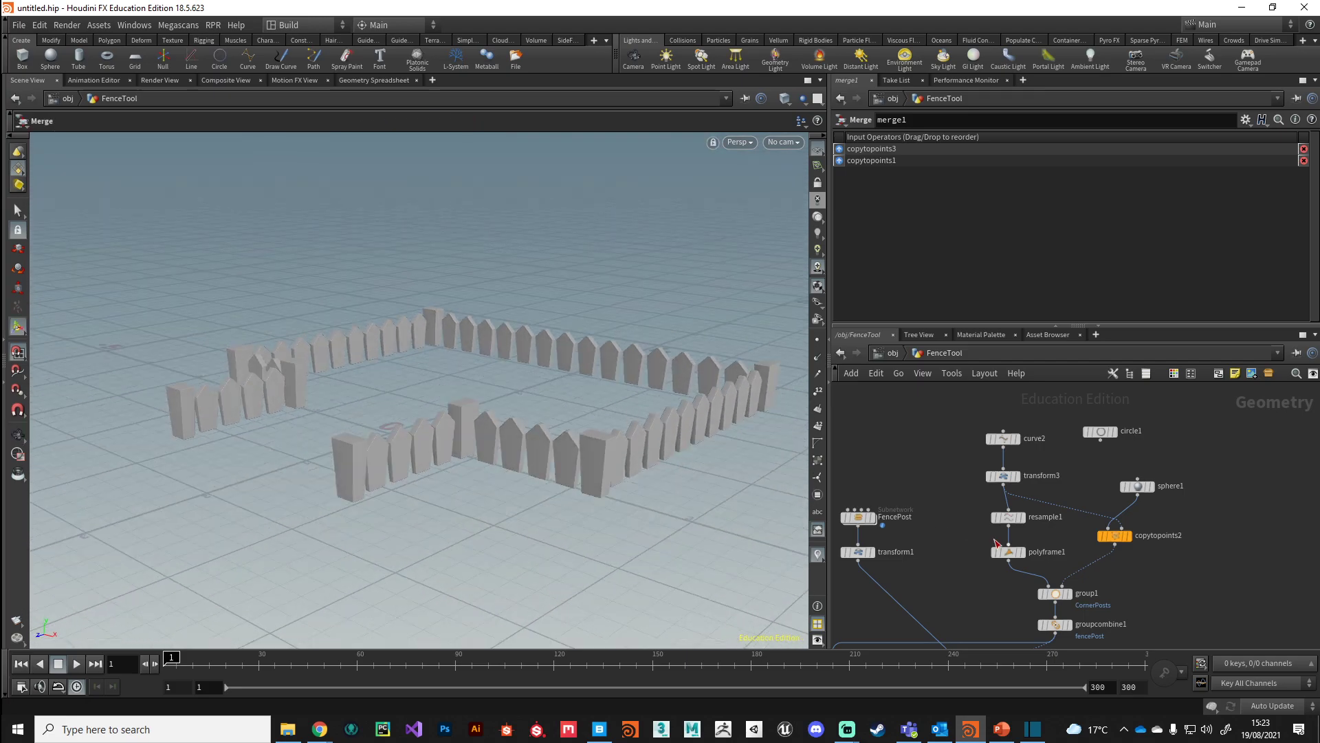
Add a Sweep node in the empty network area beside copytopoints2
{"action": "middle_click_drag", "start_coordinate": [985, 600], "coordinate": [907, 551]}
{"action": "middle_click_drag", "start_coordinate": [1177, 495], "coordinate": [1141, 515]}
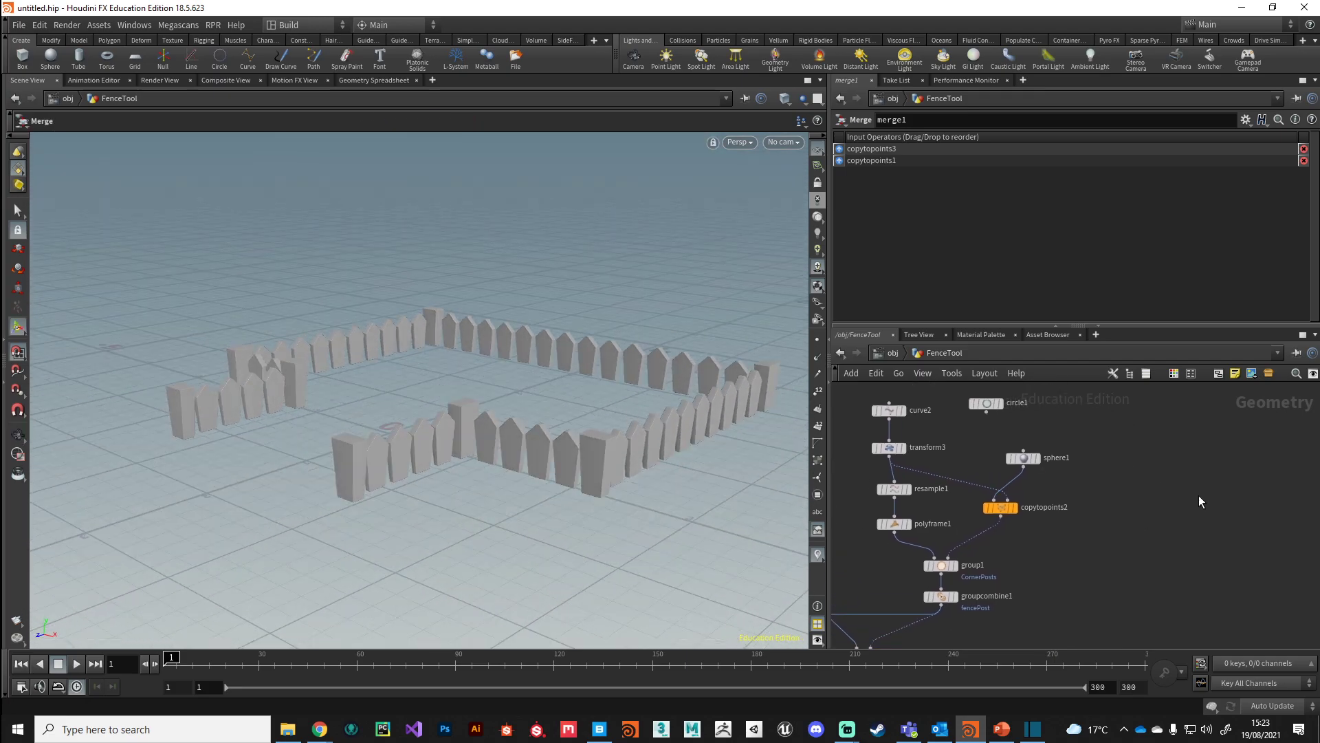
{"action": "key", "text": "Tab"}
{"action": "type", "text": "swe"}
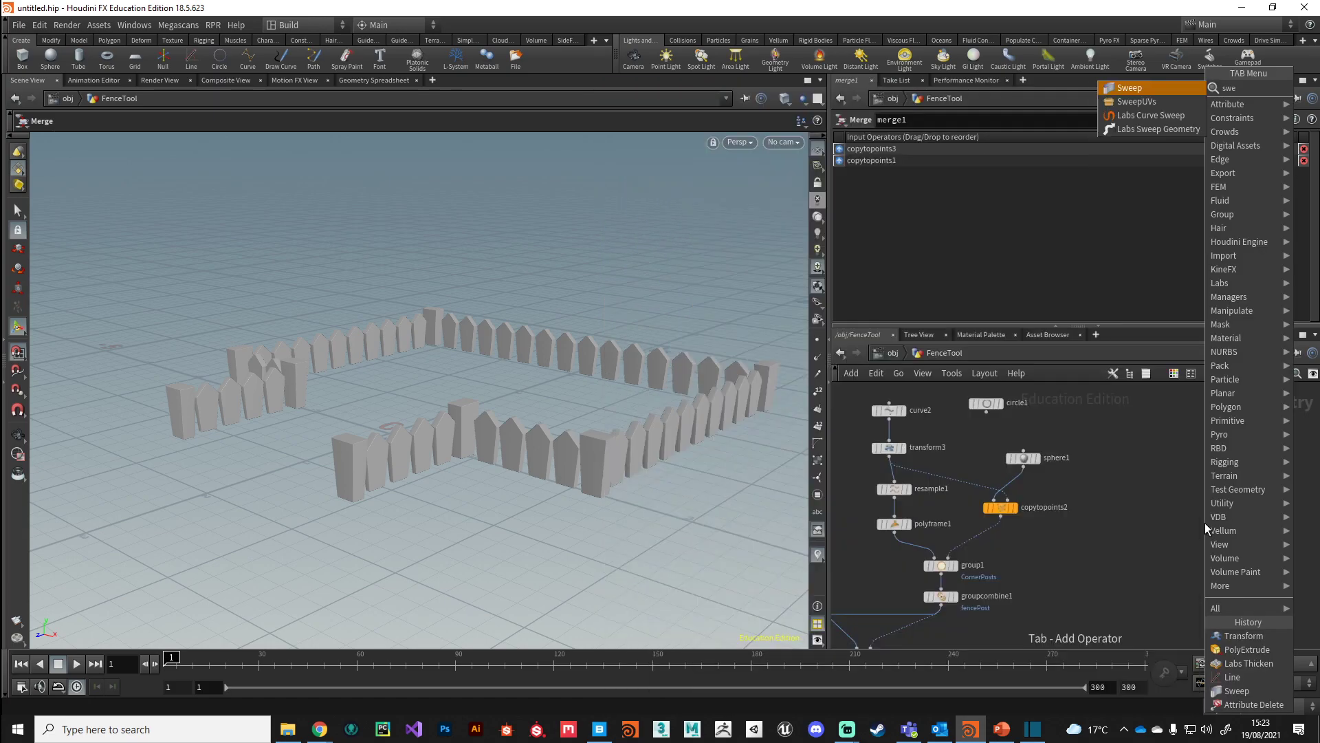
{"action": "key", "text": "Return"}
{"action": "left_click", "coordinate": [1205, 524]}
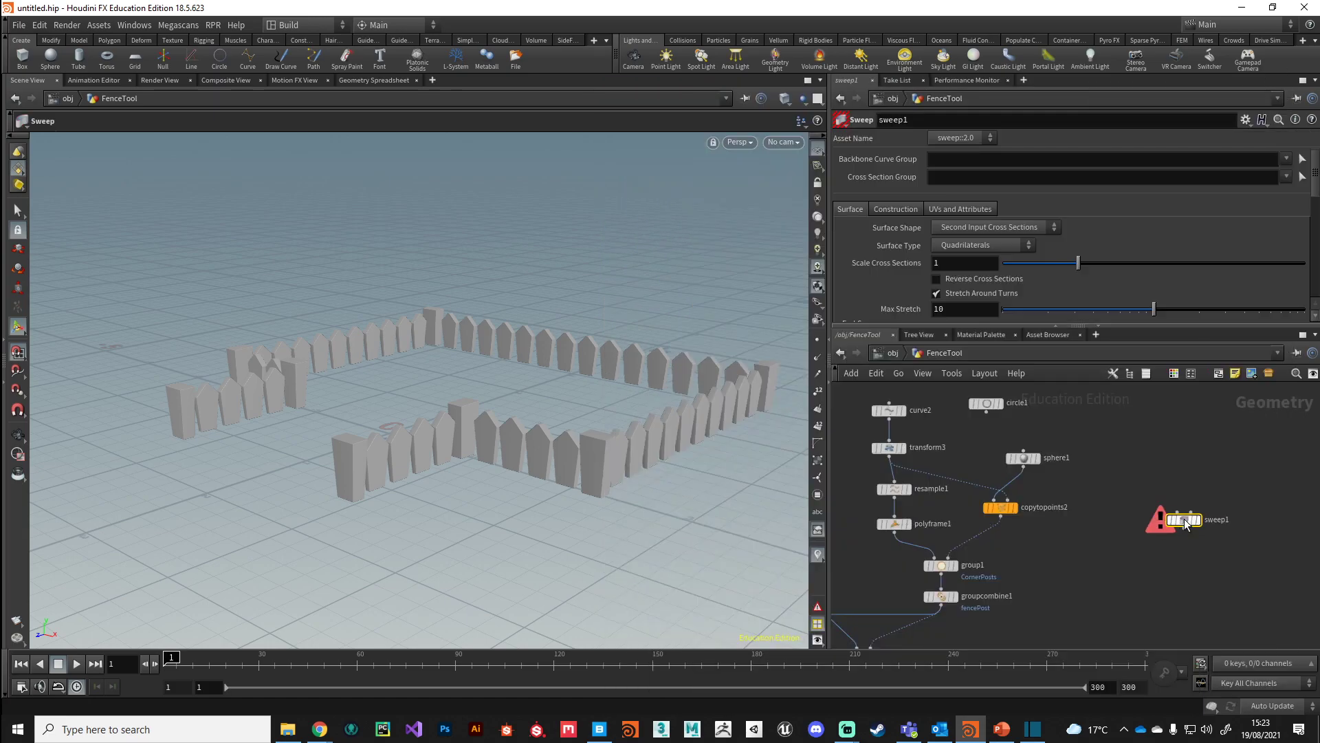
Preview the transform3 curve, connect it to the first input of sweep1, and display the sweep node
{"action": "middle_click_drag", "start_coordinate": [1073, 613], "coordinate": [1096, 592]}
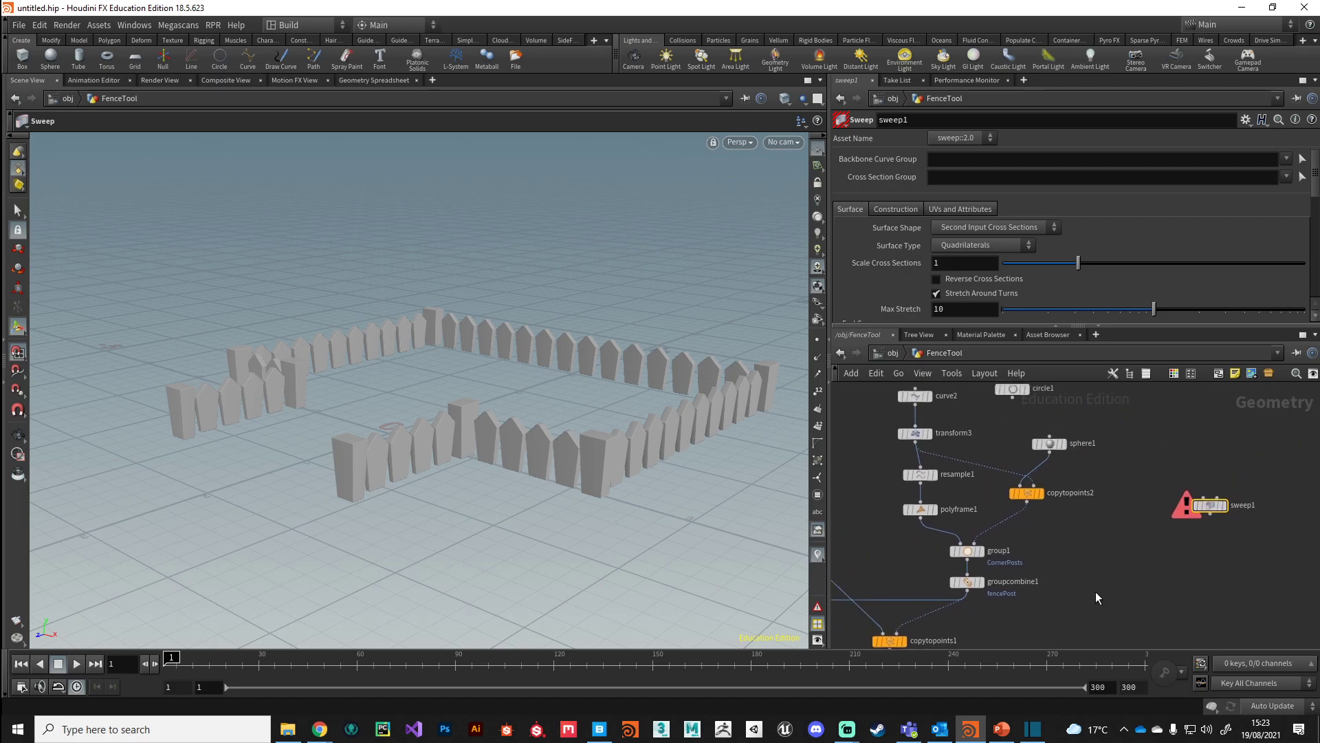
{"action": "middle_click_drag", "start_coordinate": [1184, 517], "coordinate": [1147, 525]}
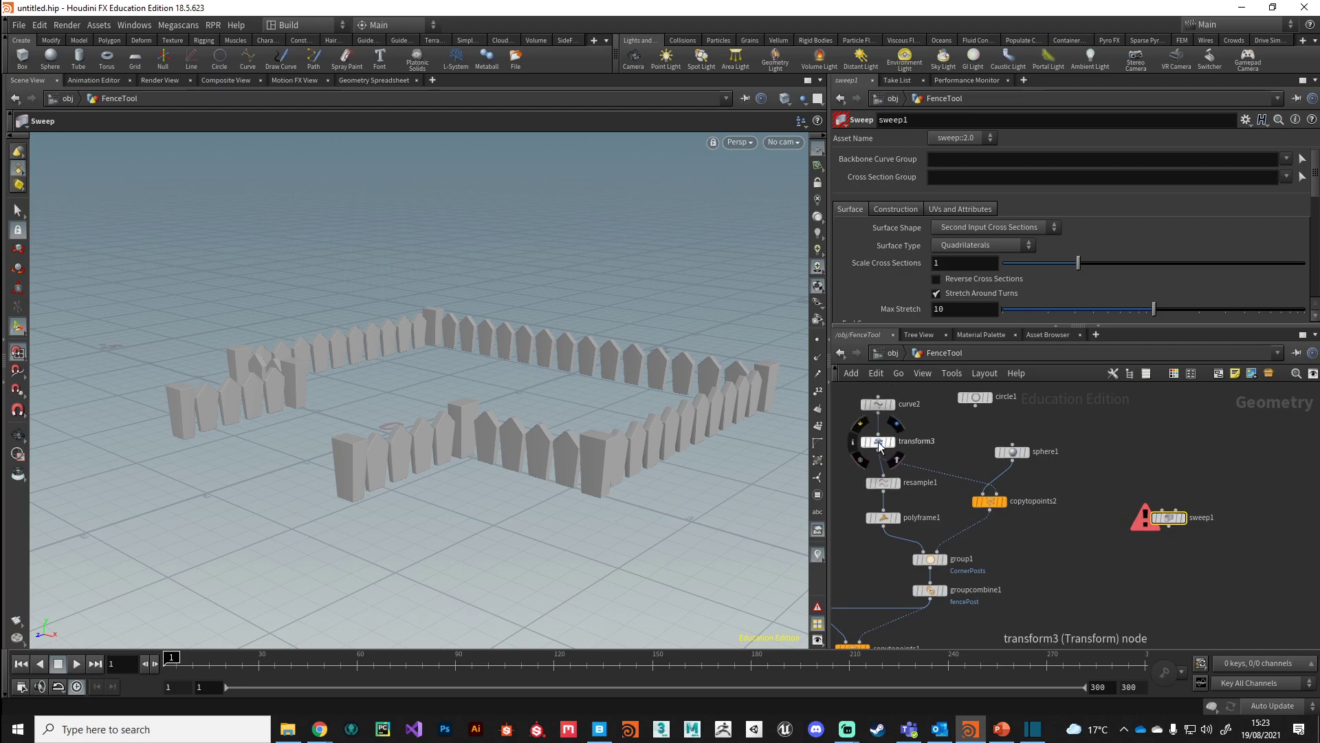
{"action": "left_click", "coordinate": [880, 443]}
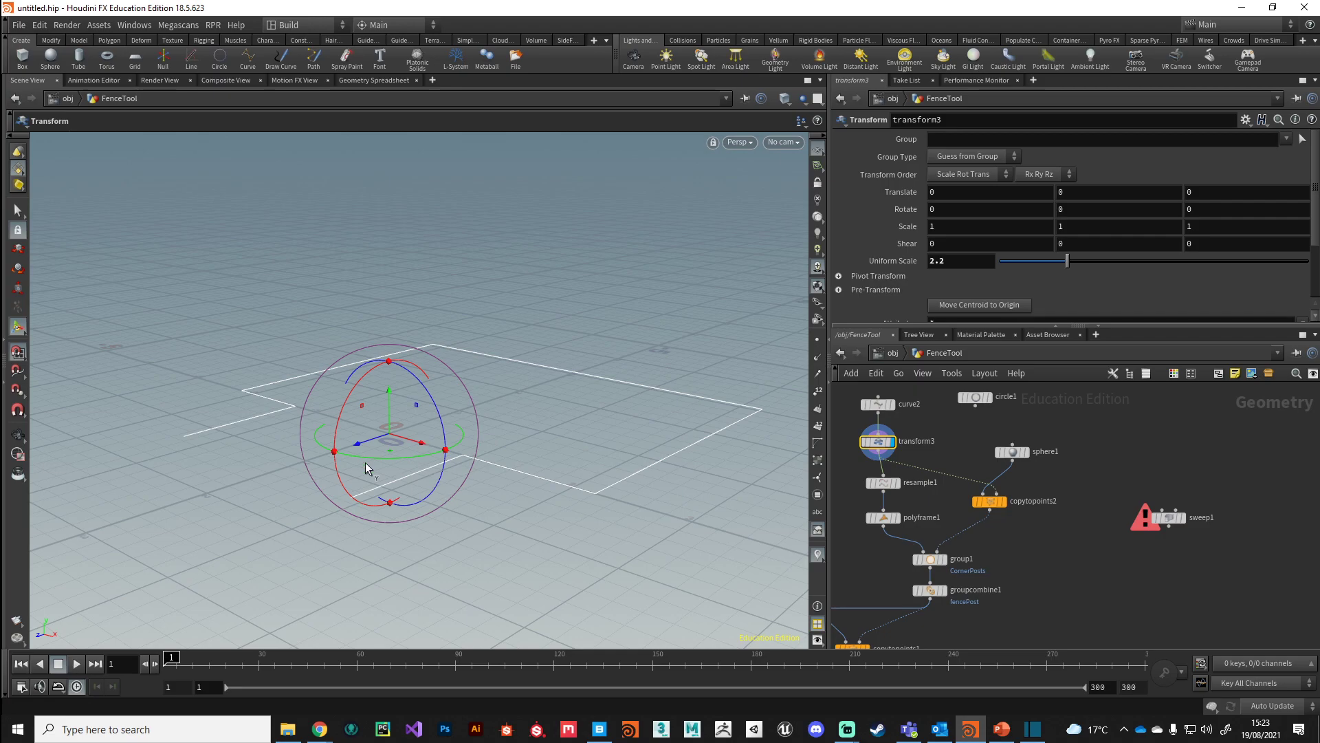
{"action": "left_click", "coordinate": [884, 453]}
{"action": "left_click", "coordinate": [1163, 507]}
{"action": "left_click", "coordinate": [1182, 521]}
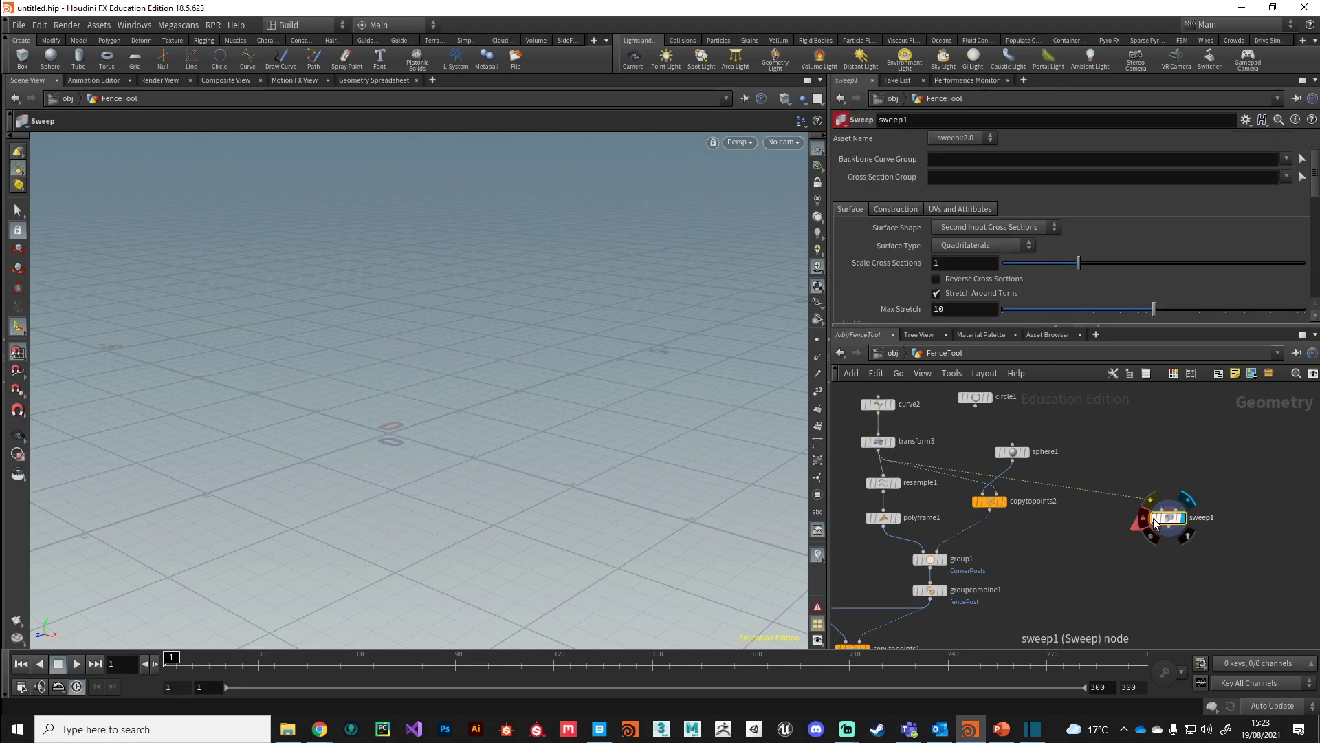
{"action": "mouse_move", "coordinate": [1178, 513]}
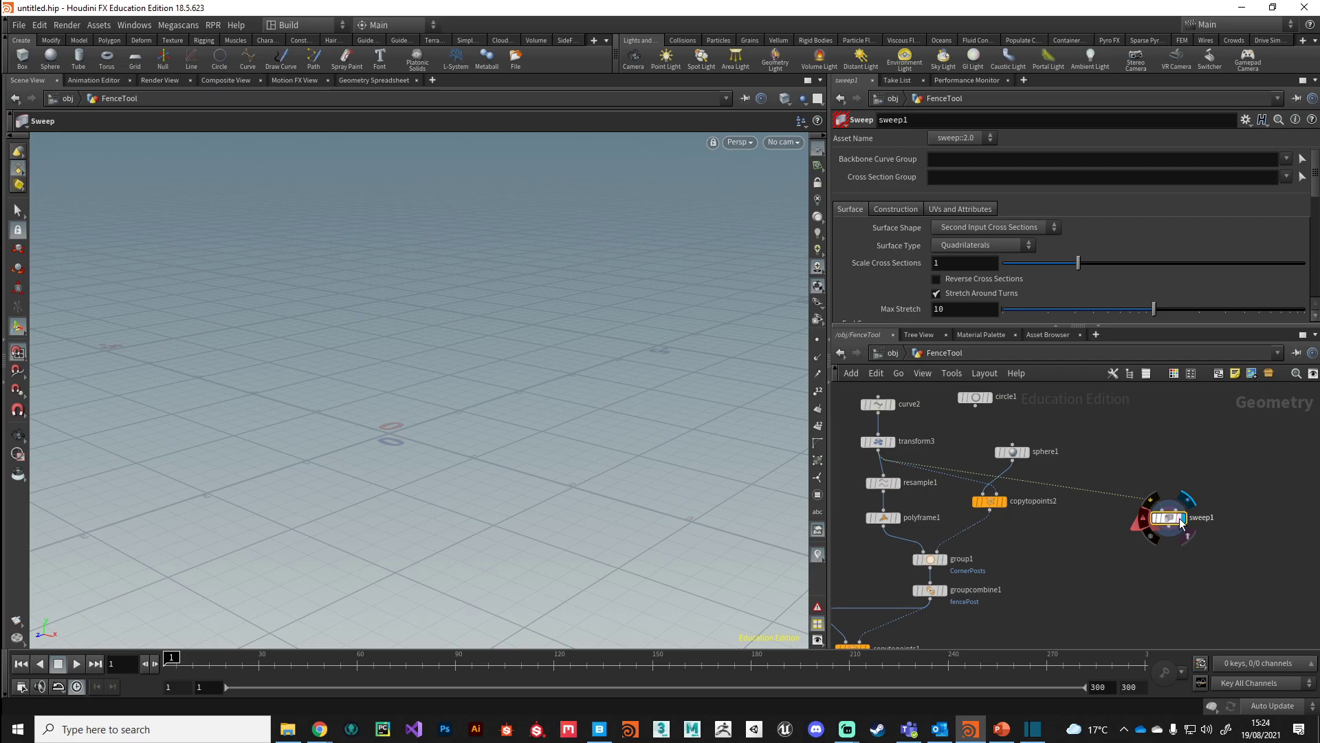
{"action": "left_click_drag", "start_coordinate": [1176, 514], "coordinate": [1169, 517]}
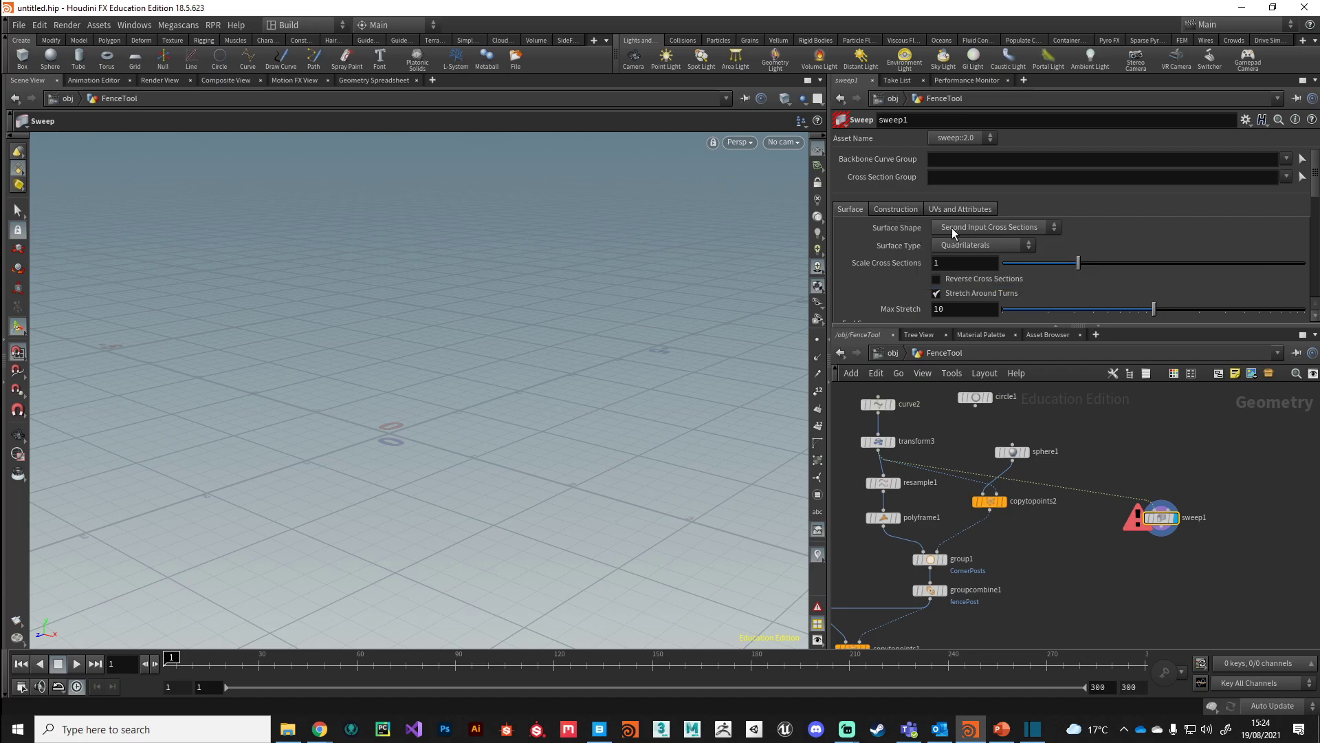
Try the Round Tube and Square Tube surface shapes on sweep1, and settle on Ribbon
{"action": "left_click", "coordinate": [993, 233]}
{"action": "left_click", "coordinate": [985, 243]}
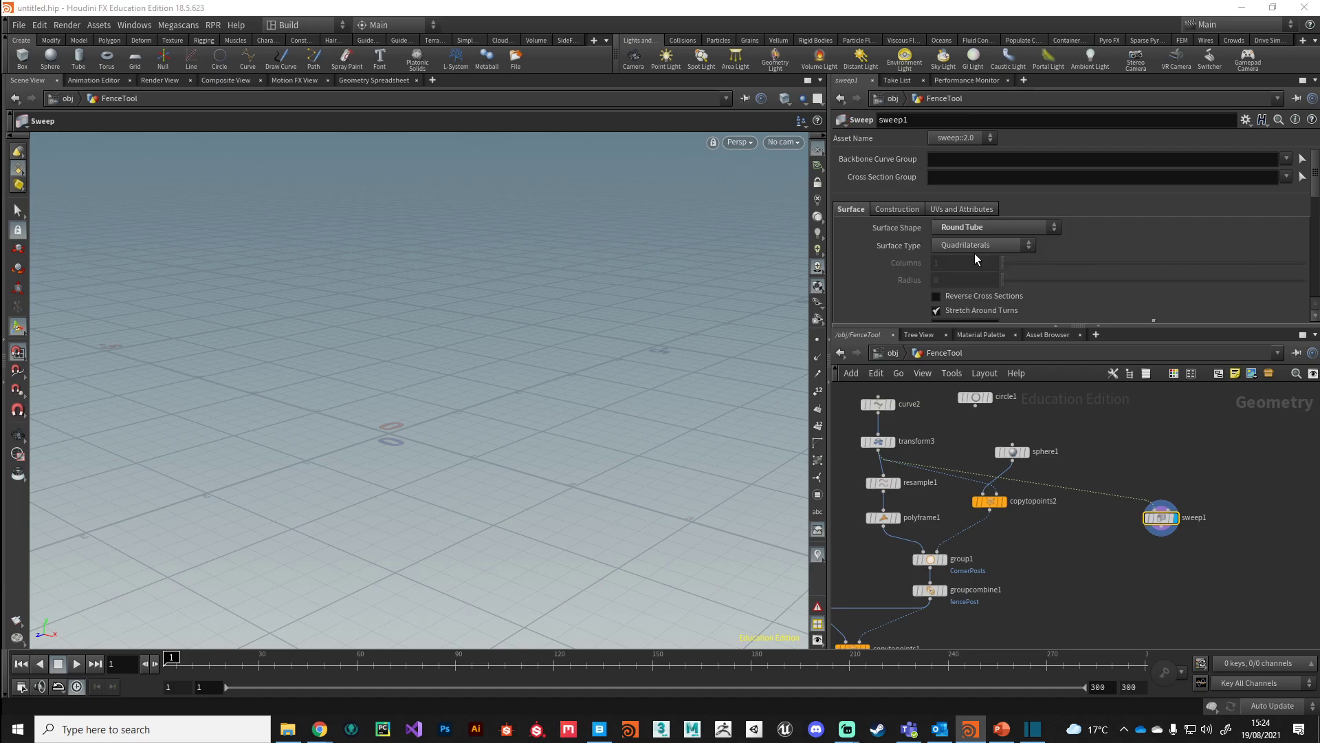
{"action": "left_click", "coordinate": [969, 230]}
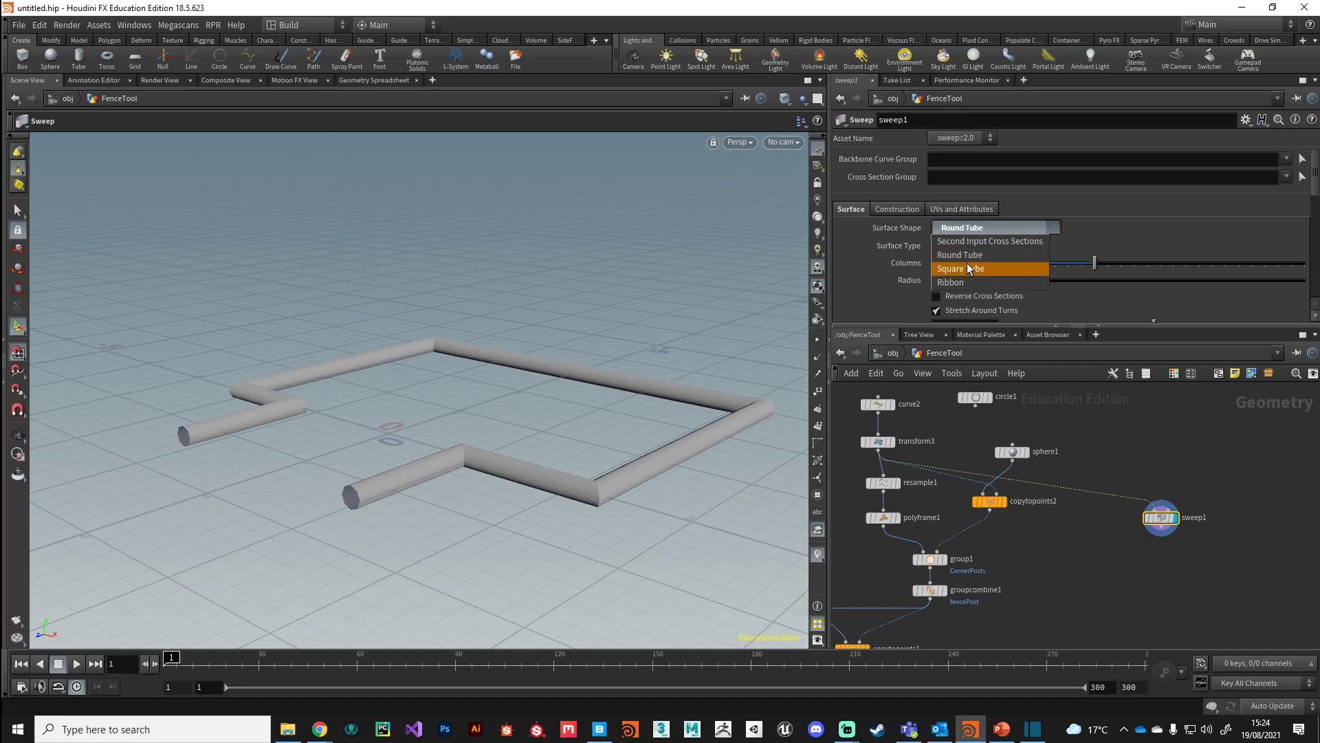
{"action": "left_click", "coordinate": [969, 267]}
{"action": "left_click", "coordinate": [965, 229]}
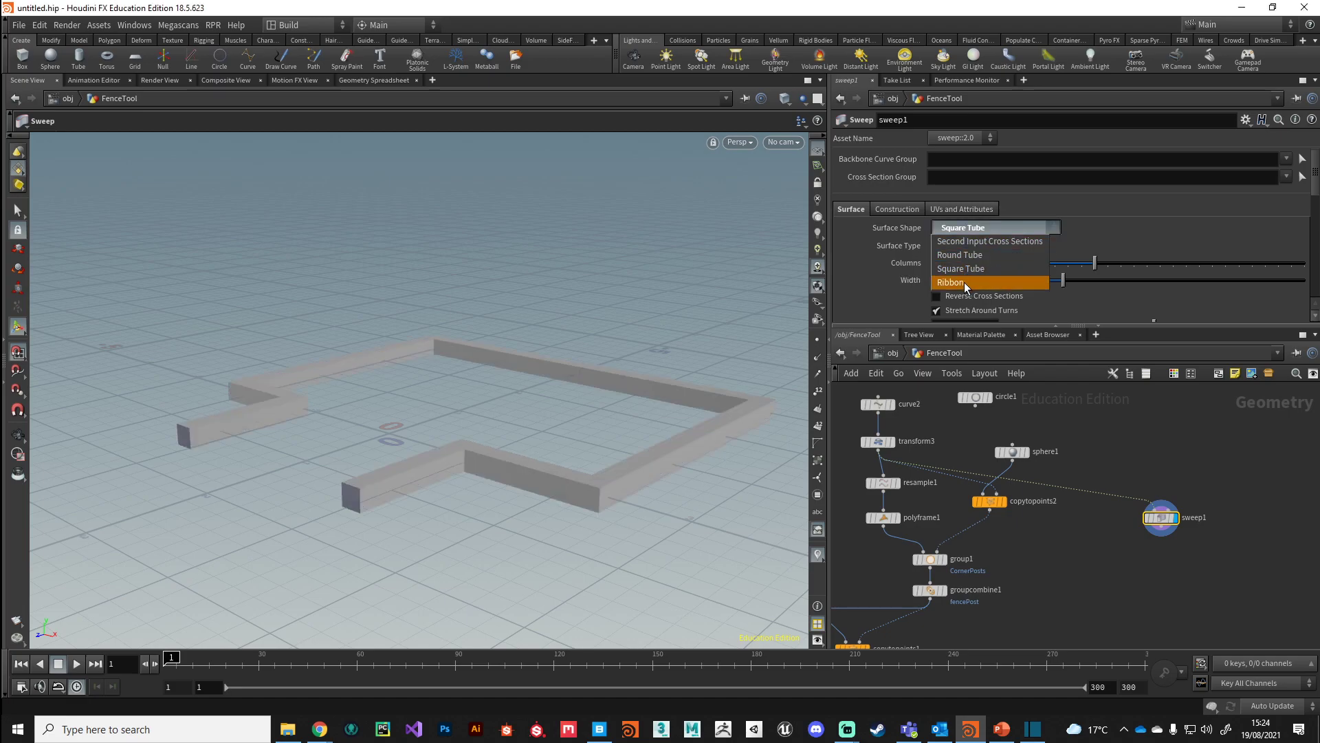
{"action": "left_click", "coordinate": [952, 284]}
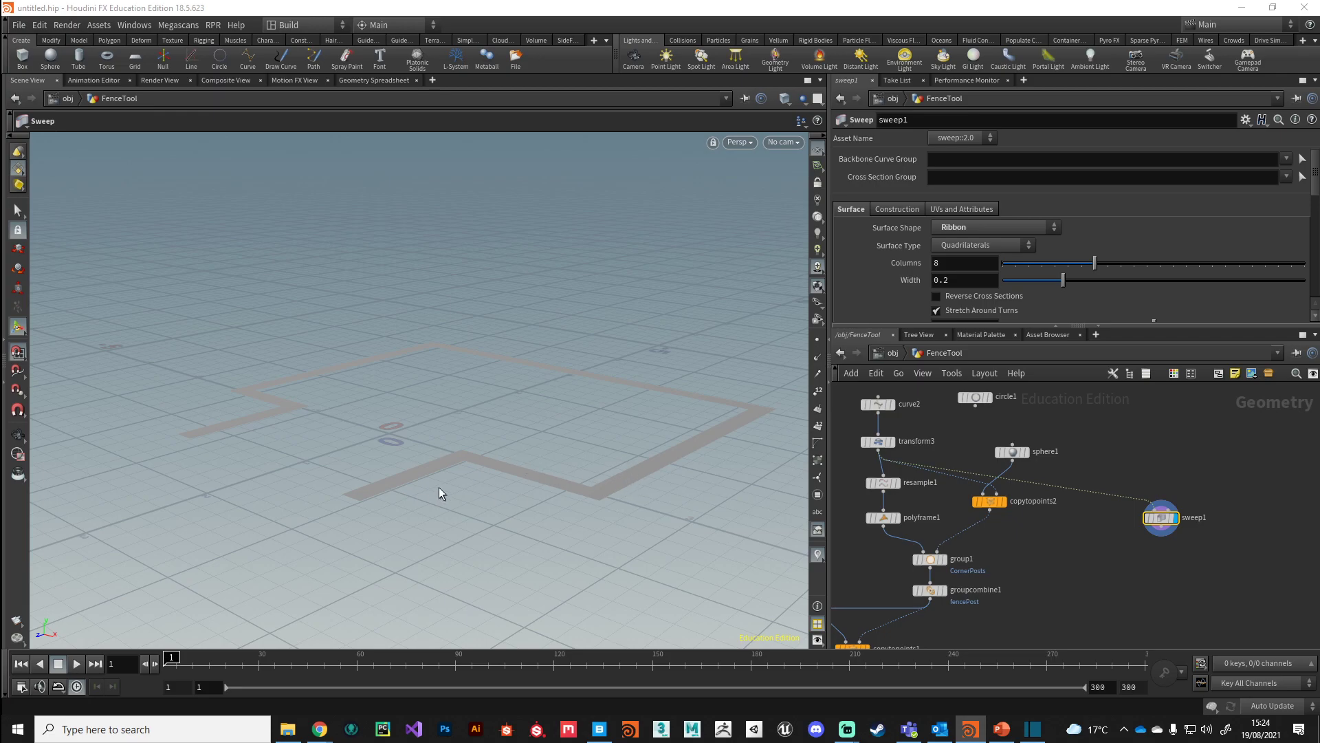
Show the geometry shaded with wireframe and reduce the sweep ribbon's columns to 1
{"action": "key", "text": "shift+w"}
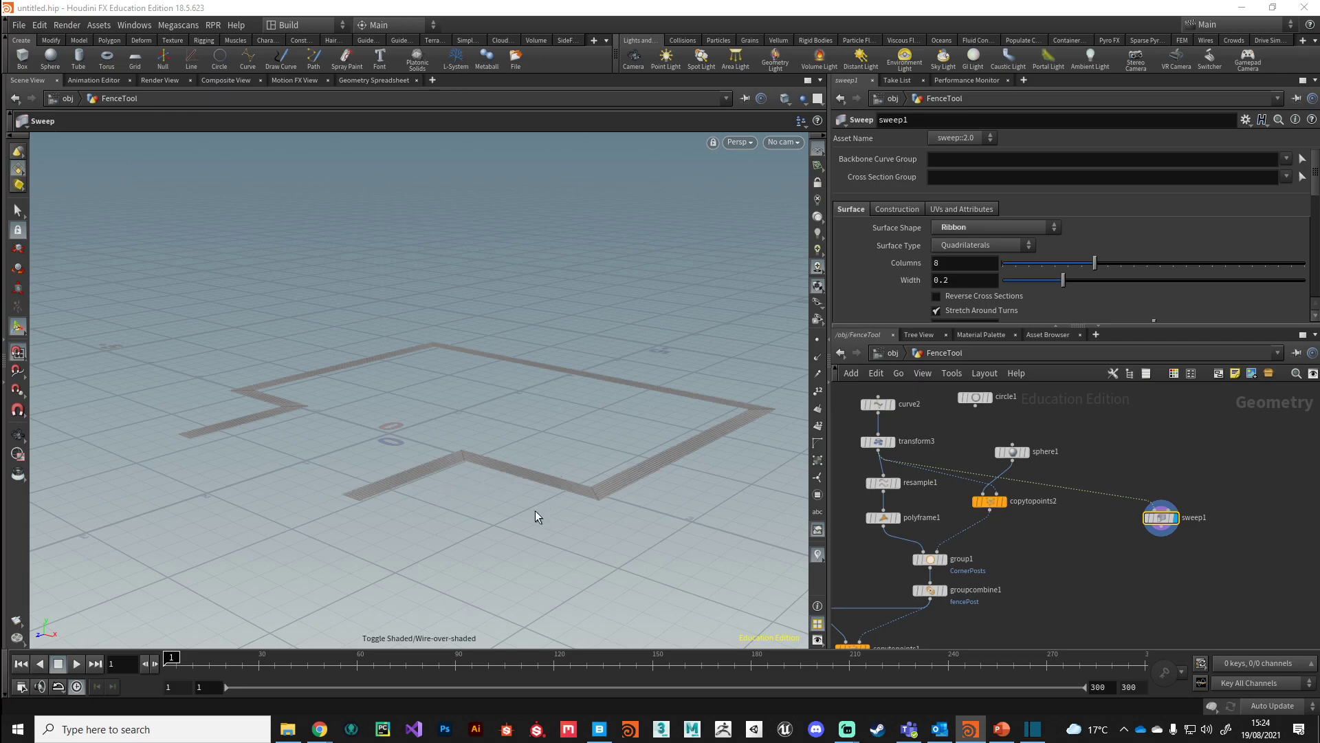
{"action": "mouse_move", "coordinate": [535, 510]}
{"action": "left_mouse_down", "text": "alt"}
{"action": "mouse_move", "coordinate": [540, 449]}
{"action": "mouse_move", "coordinate": [588, 516]}
{"action": "left_mouse_up", "text": "alt"}
{"action": "right_click_drag", "start_coordinate": [589, 515], "coordinate": [604, 559], "text": "alt"}
{"action": "middle_click_drag", "start_coordinate": [605, 560], "coordinate": [581, 433], "text": "alt"}
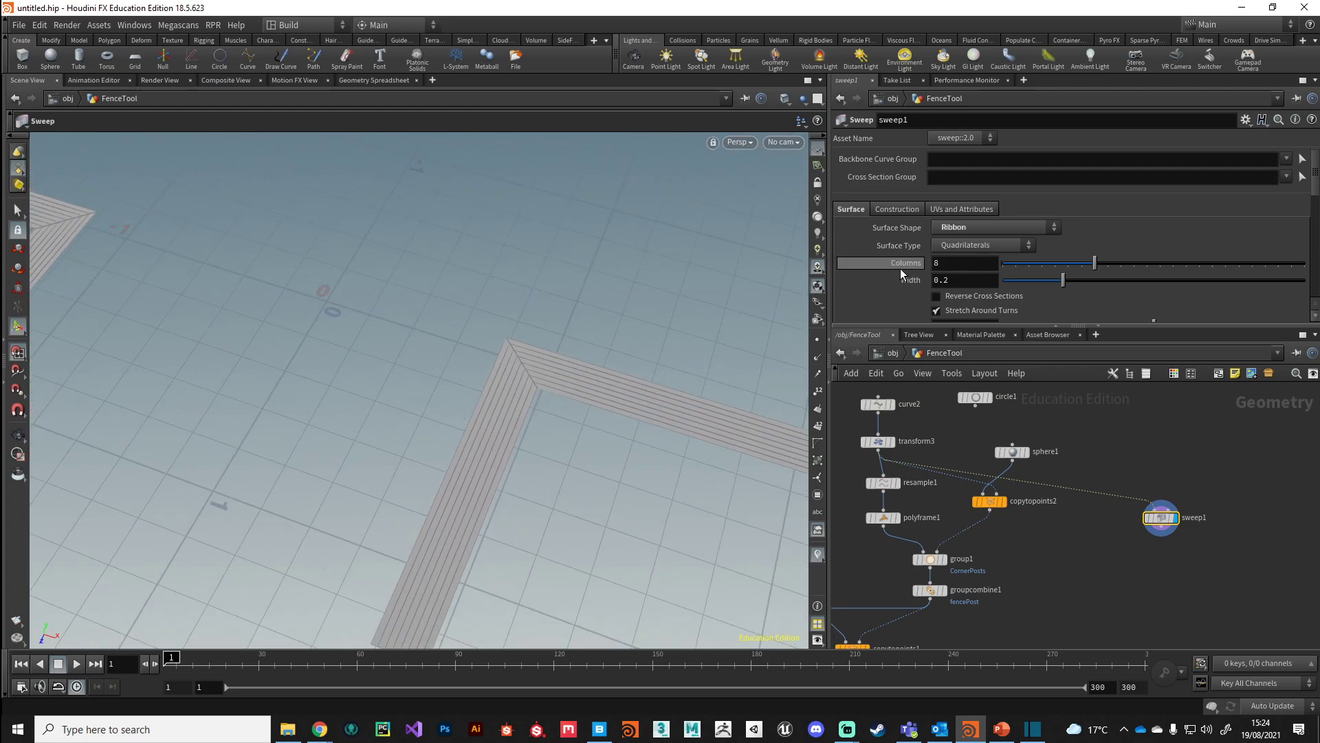
{"action": "left_click_drag", "start_coordinate": [1094, 265], "coordinate": [1010, 268]}
{"action": "right_click_drag", "start_coordinate": [651, 534], "coordinate": [565, 454], "text": "alt"}
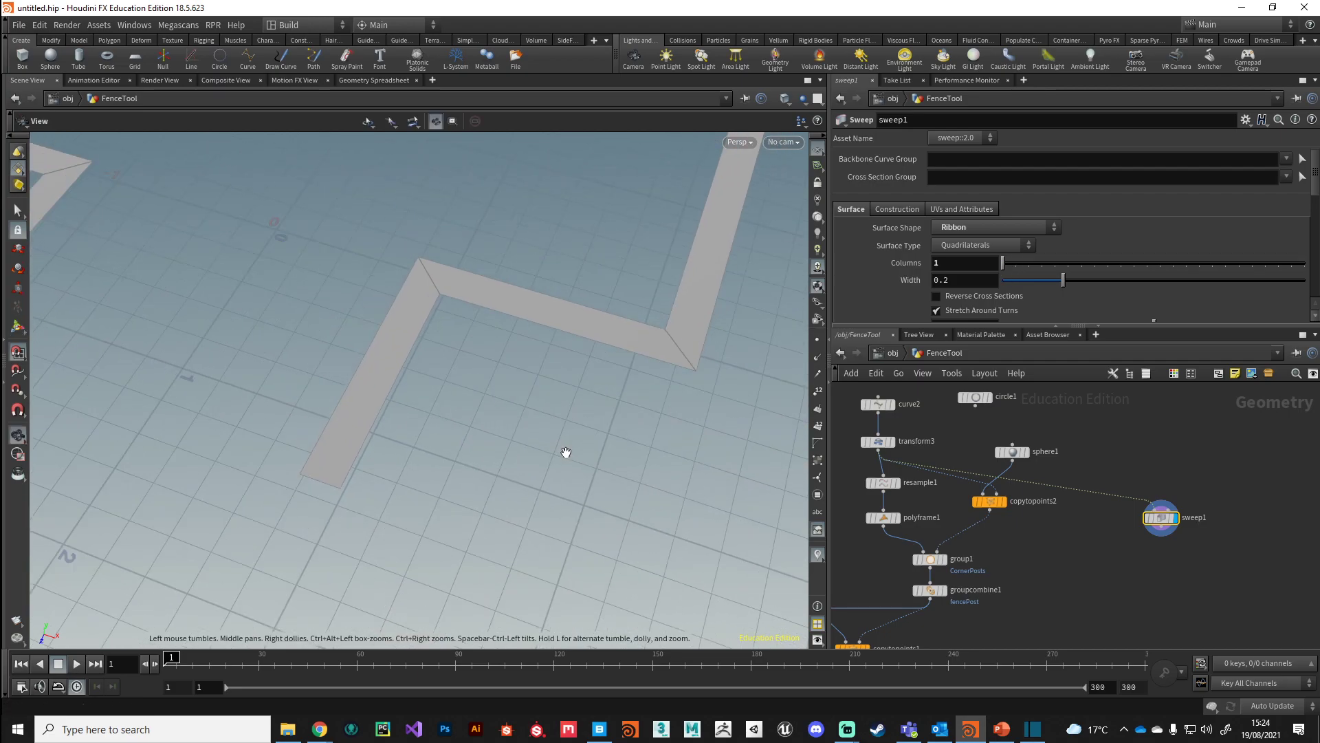
{"action": "middle_click_drag", "start_coordinate": [565, 454], "coordinate": [584, 518], "text": "alt"}
{"action": "scroll", "coordinate": [584, 513], "scroll_direction": "down", "scroll_amount": 2}
{"action": "left_click_drag", "start_coordinate": [645, 496], "coordinate": [518, 507]}
{"action": "key", "text": "Return"}
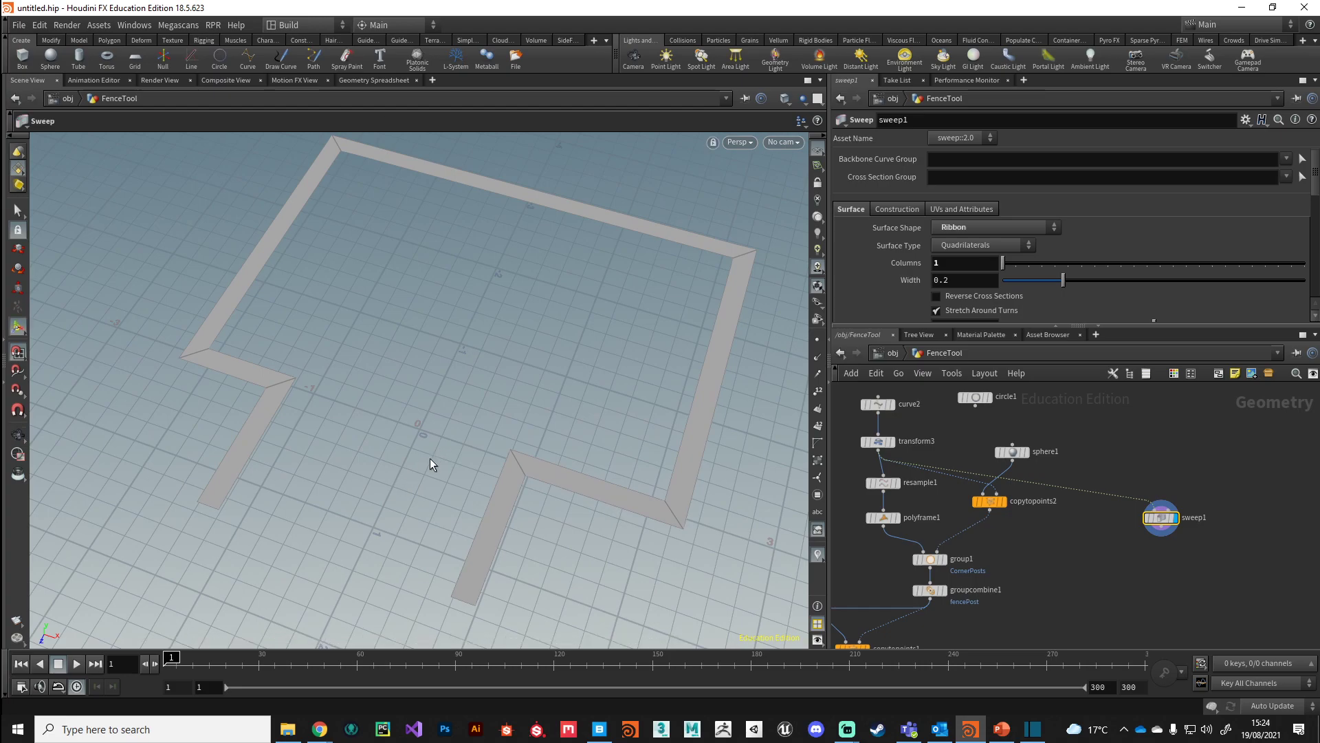
Enable Compute UVs on sweep1 and inspect the ribbon's layout in the UV view
{"action": "left_click", "coordinate": [956, 210]}
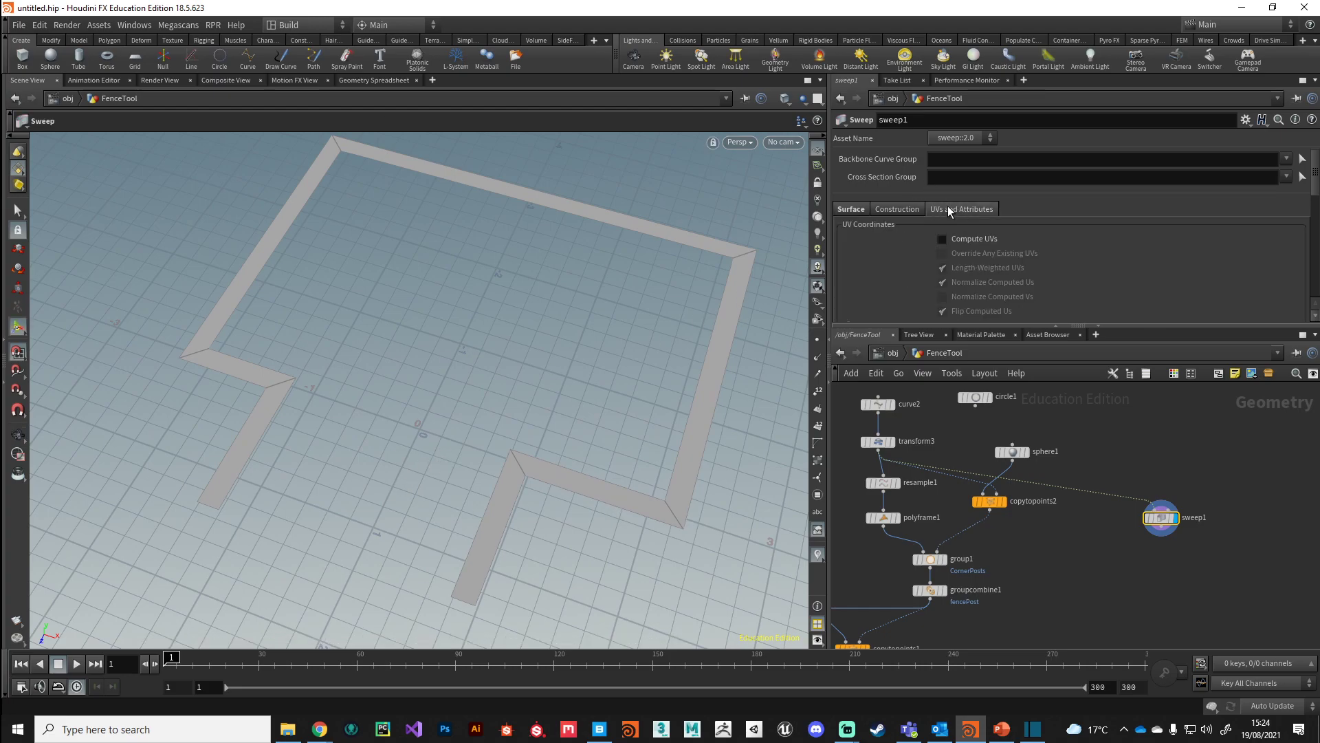
{"action": "left_click", "coordinate": [942, 239]}
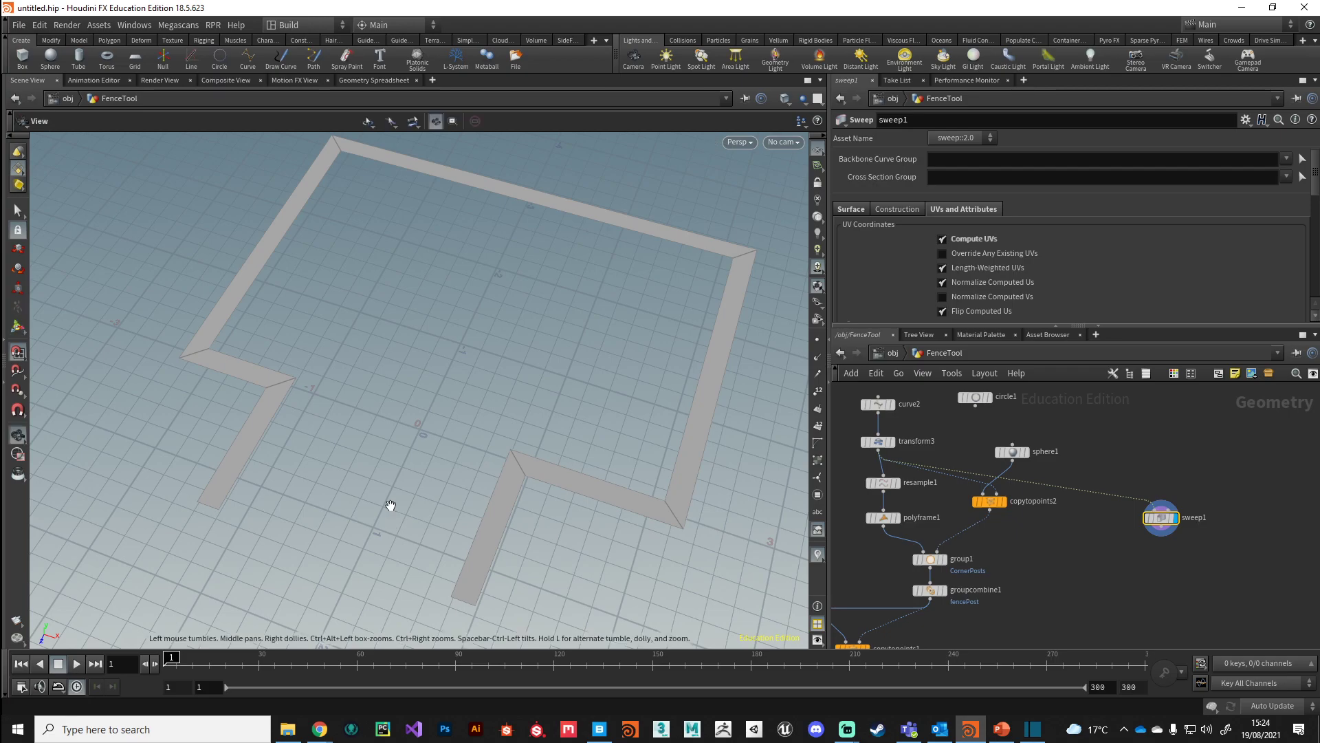
{"action": "key", "text": "space+5"}
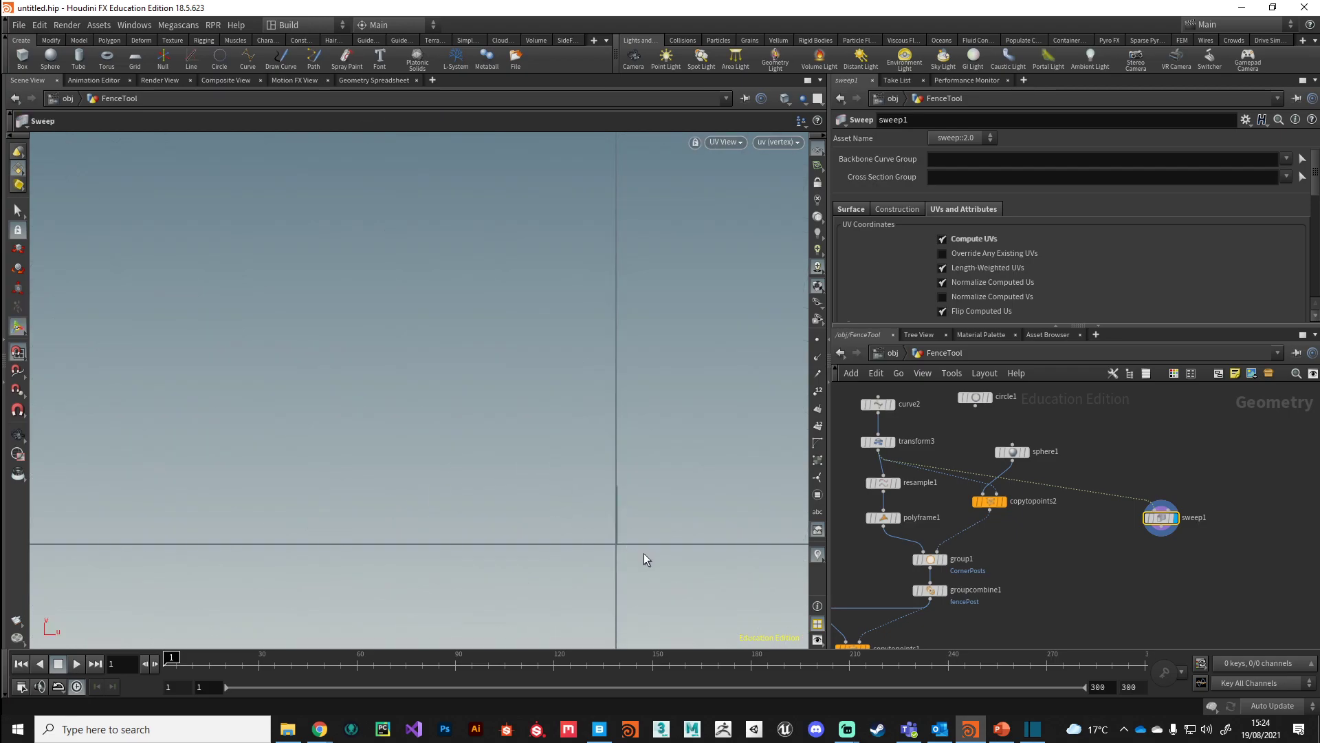
{"action": "key", "text": "space+g"}
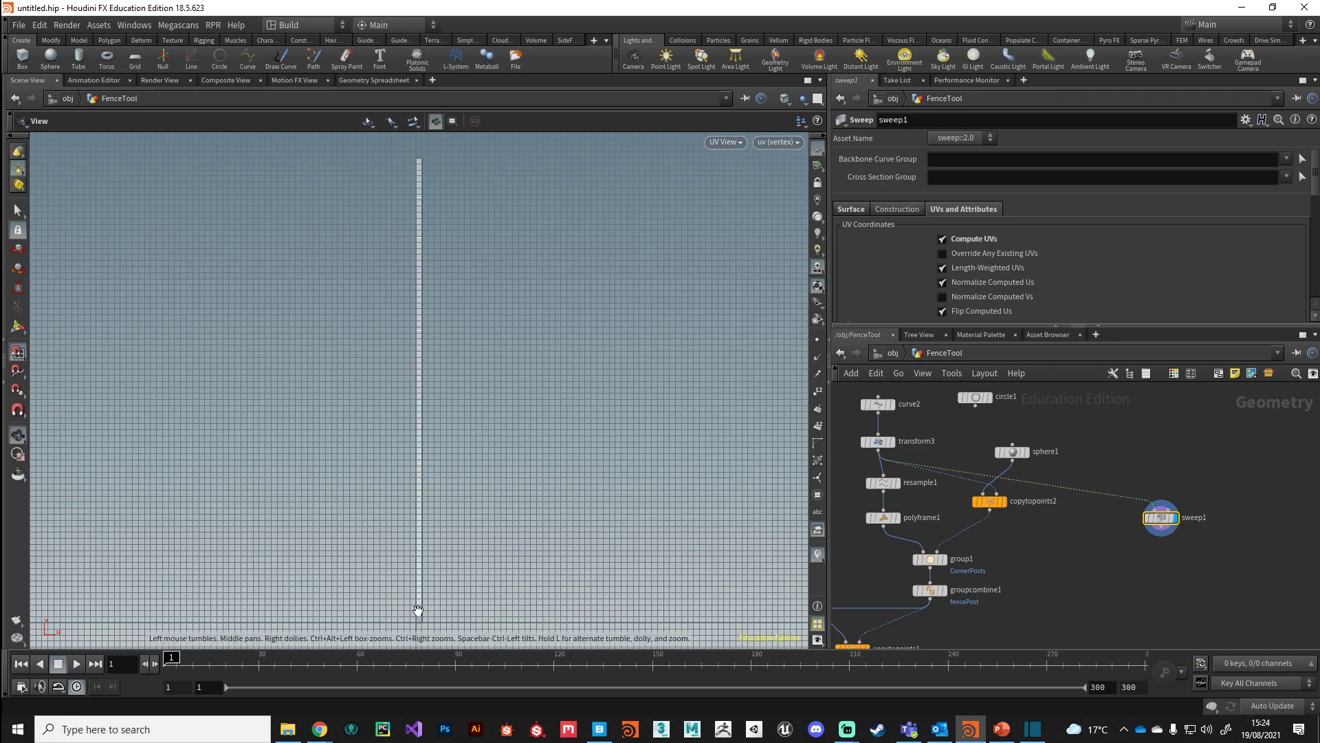
{"action": "scroll", "coordinate": [419, 610], "scroll_direction": "up", "scroll_amount": 2}
{"action": "scroll", "coordinate": [421, 612], "scroll_direction": "up", "scroll_amount": 2}
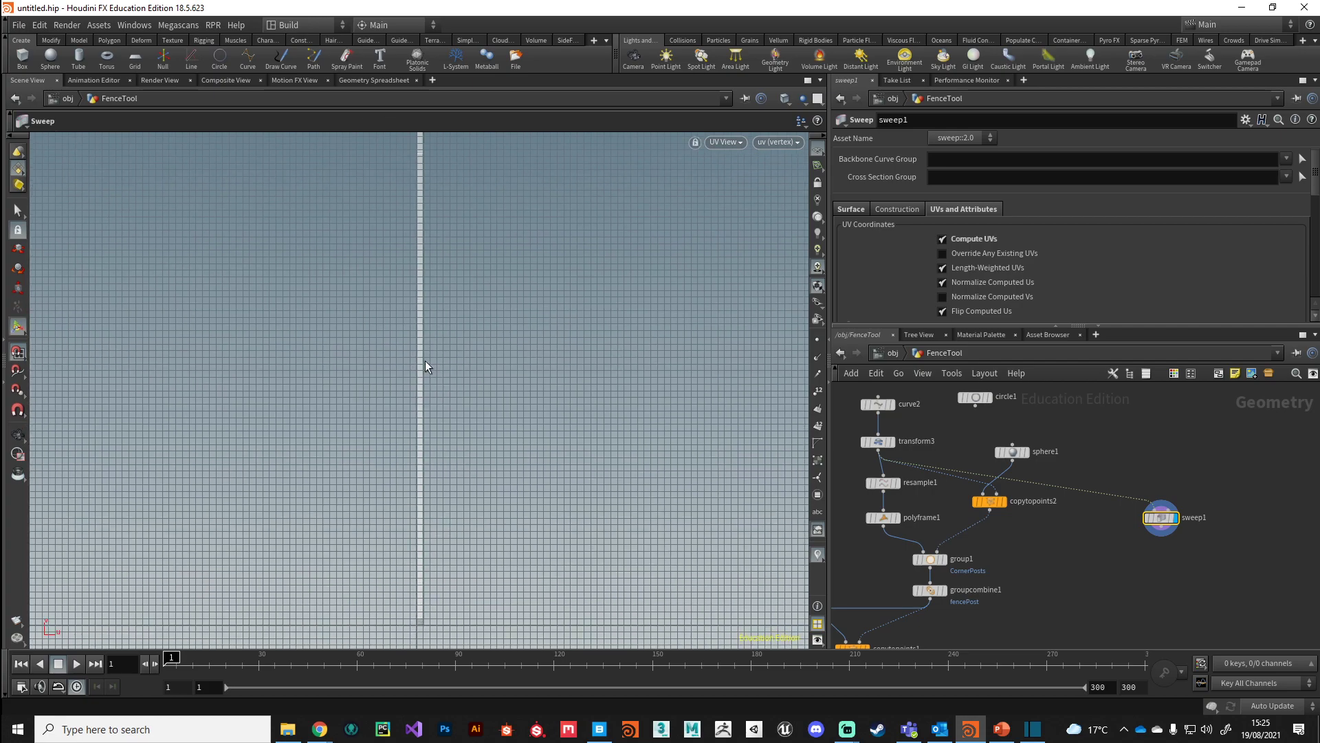
{"action": "scroll", "coordinate": [460, 325], "scroll_direction": "down", "scroll_amount": 4}
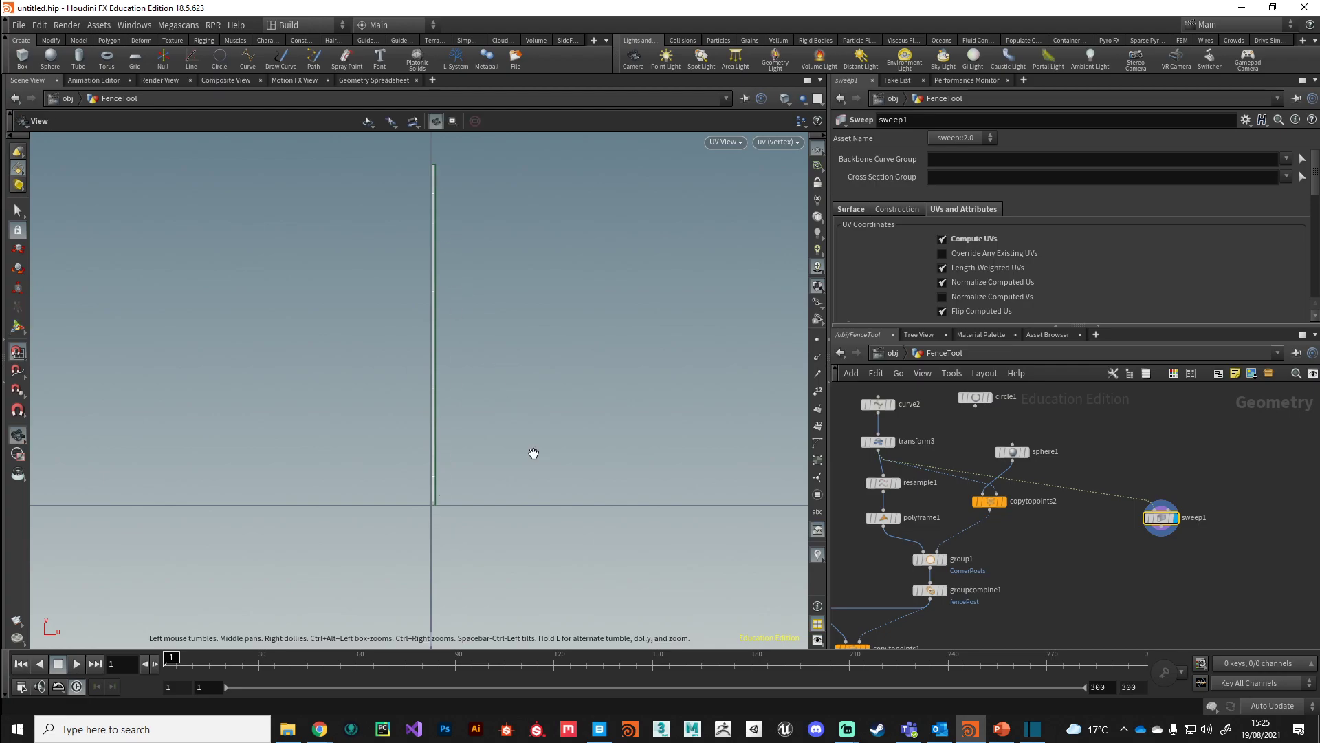
Return to the perspective view and frame the whole ribbon
{"action": "key", "text": "space+1"}
{"action": "middle_click_drag", "start_coordinate": [571, 619], "coordinate": [584, 504]}
{"action": "scroll", "coordinate": [557, 509], "scroll_direction": "up", "scroll_amount": 3}
{"action": "scroll", "coordinate": [584, 504], "scroll_direction": "down", "scroll_amount": 3}
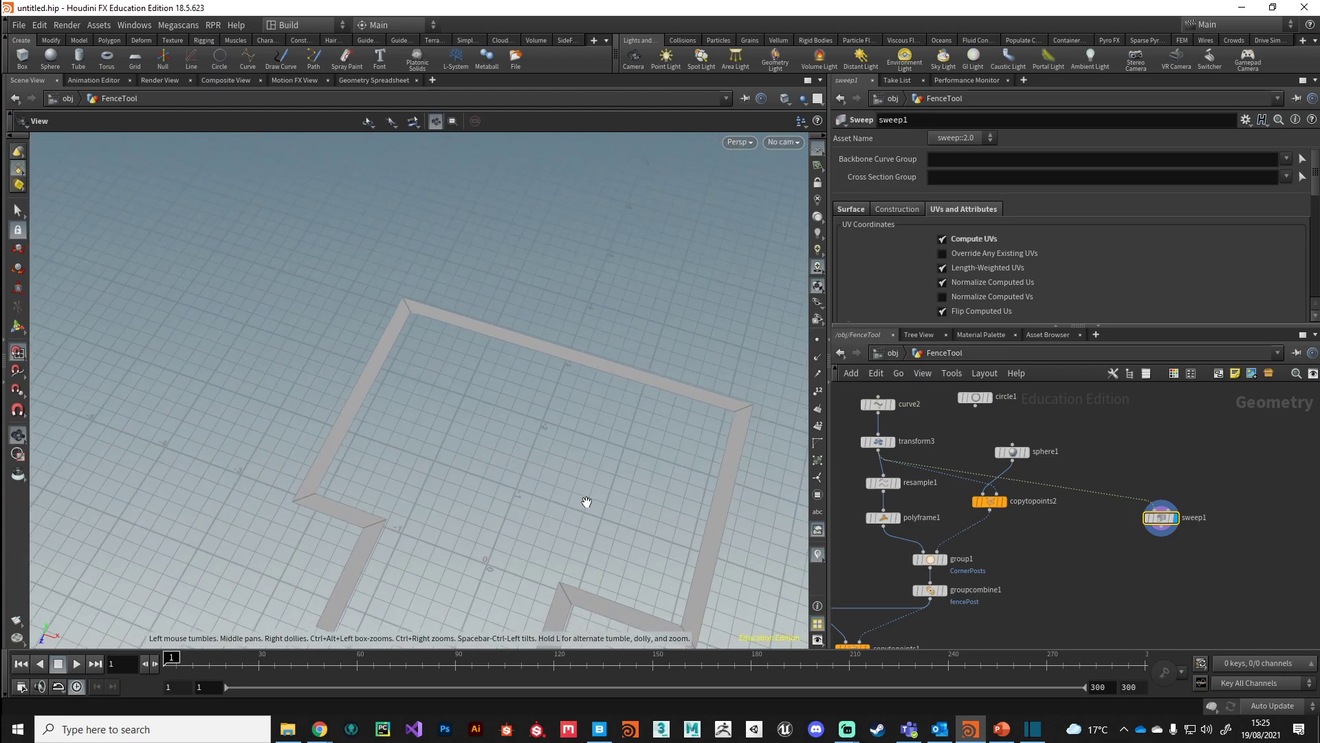
{"action": "middle_click_drag", "start_coordinate": [593, 574], "coordinate": [598, 504]}
{"action": "left_click_drag", "start_coordinate": [598, 504], "coordinate": [581, 474]}
{"action": "key", "text": "Return"}
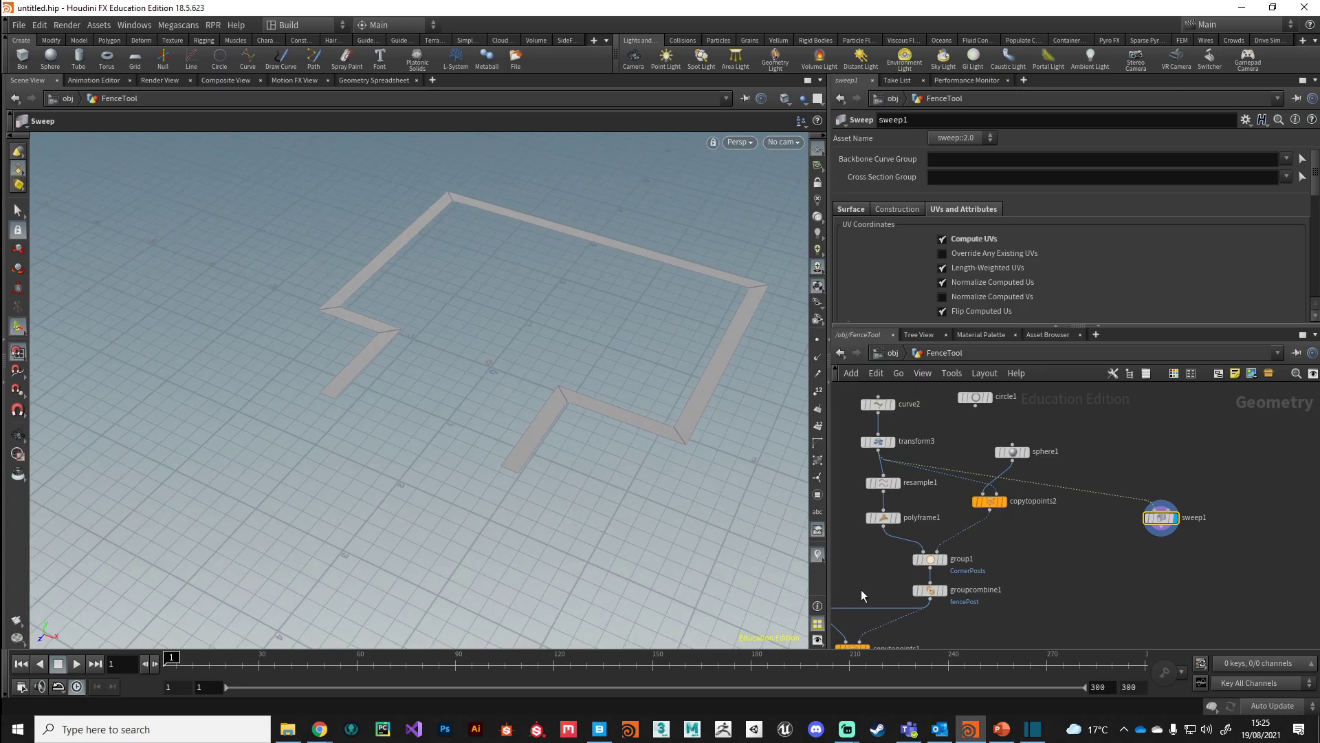
Switch to the top view with the sweep's surface settings shown, and template merge1 to overlay the fence on the ribbon
{"action": "left_click", "coordinate": [859, 210]}
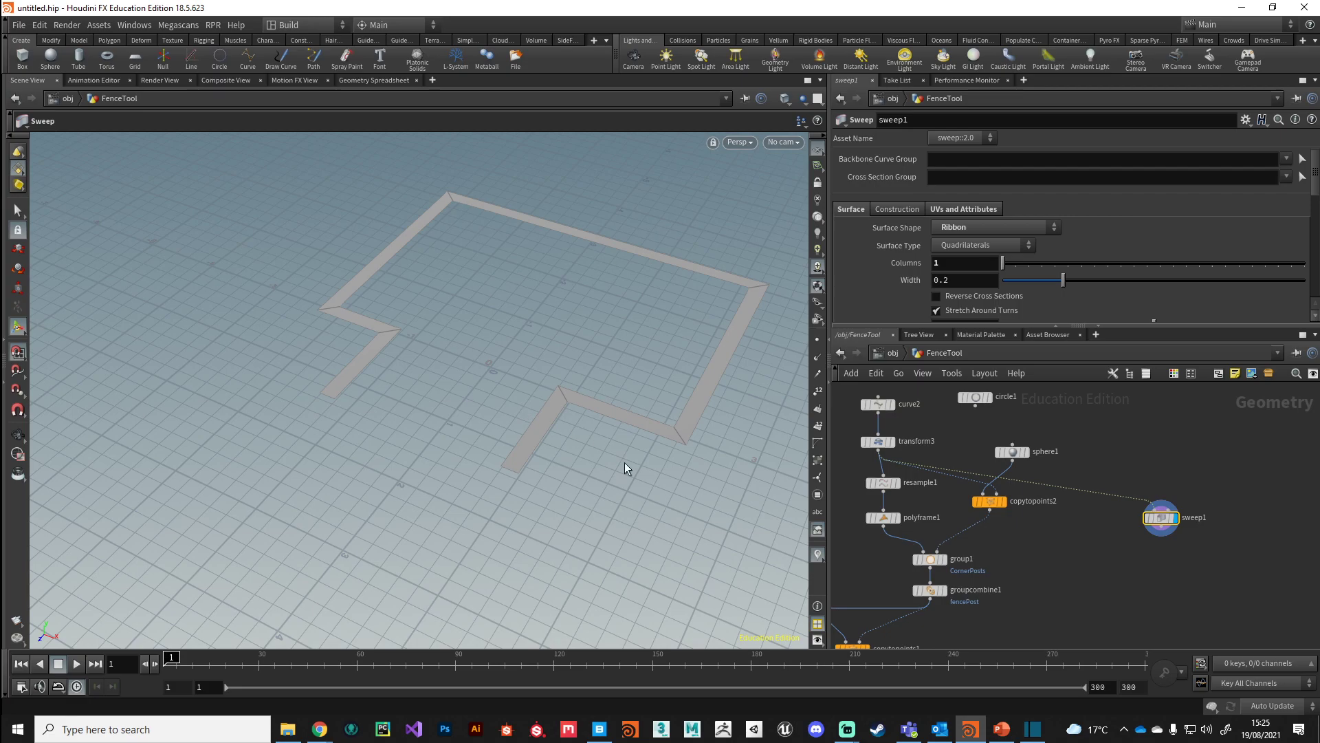
{"action": "key", "text": "space+2"}
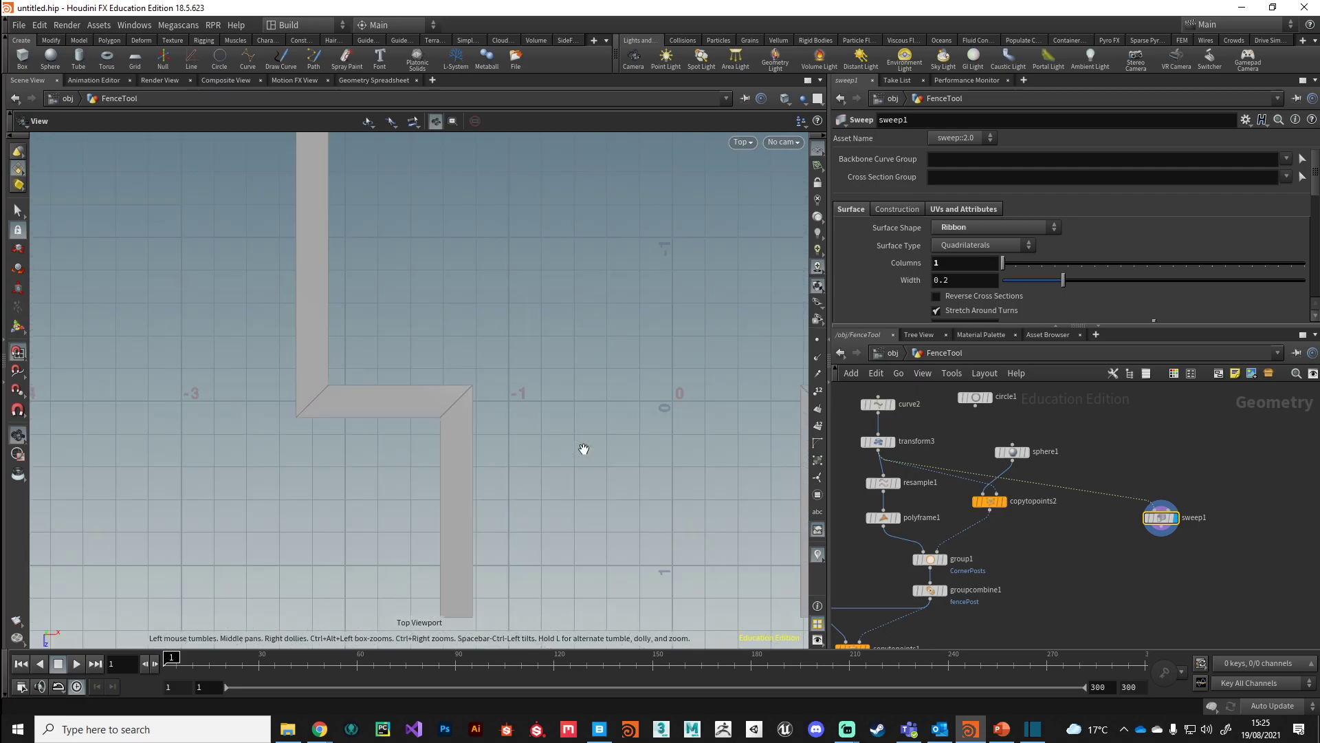
{"action": "middle_click_drag", "start_coordinate": [671, 555], "coordinate": [643, 429]}
{"action": "middle_click_drag", "start_coordinate": [891, 559], "coordinate": [1079, 422]}
{"action": "scroll", "coordinate": [965, 568], "scroll_direction": "up", "scroll_amount": 4}
{"action": "mouse_move", "coordinate": [943, 568]}
{"action": "scroll", "coordinate": [984, 585], "scroll_direction": "down", "scroll_amount": 5}
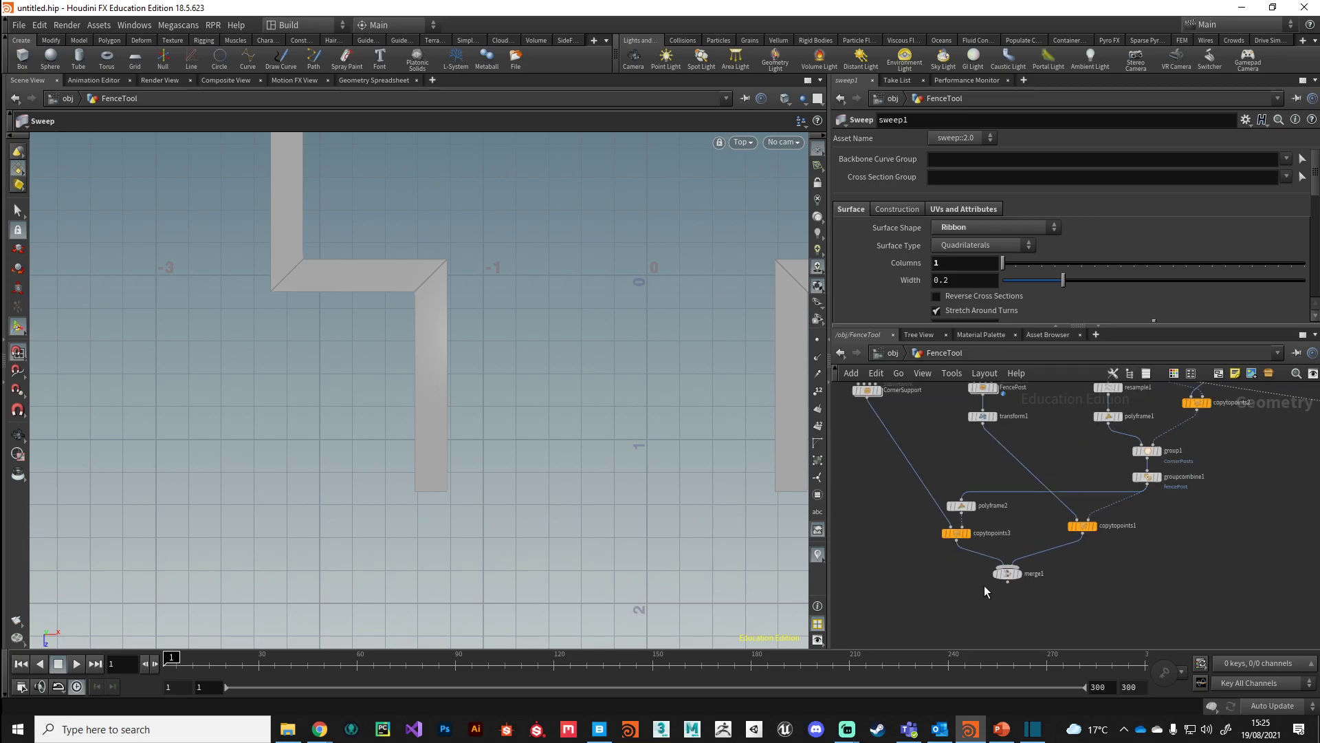
{"action": "scroll", "coordinate": [997, 571], "scroll_direction": "up", "scroll_amount": 4}
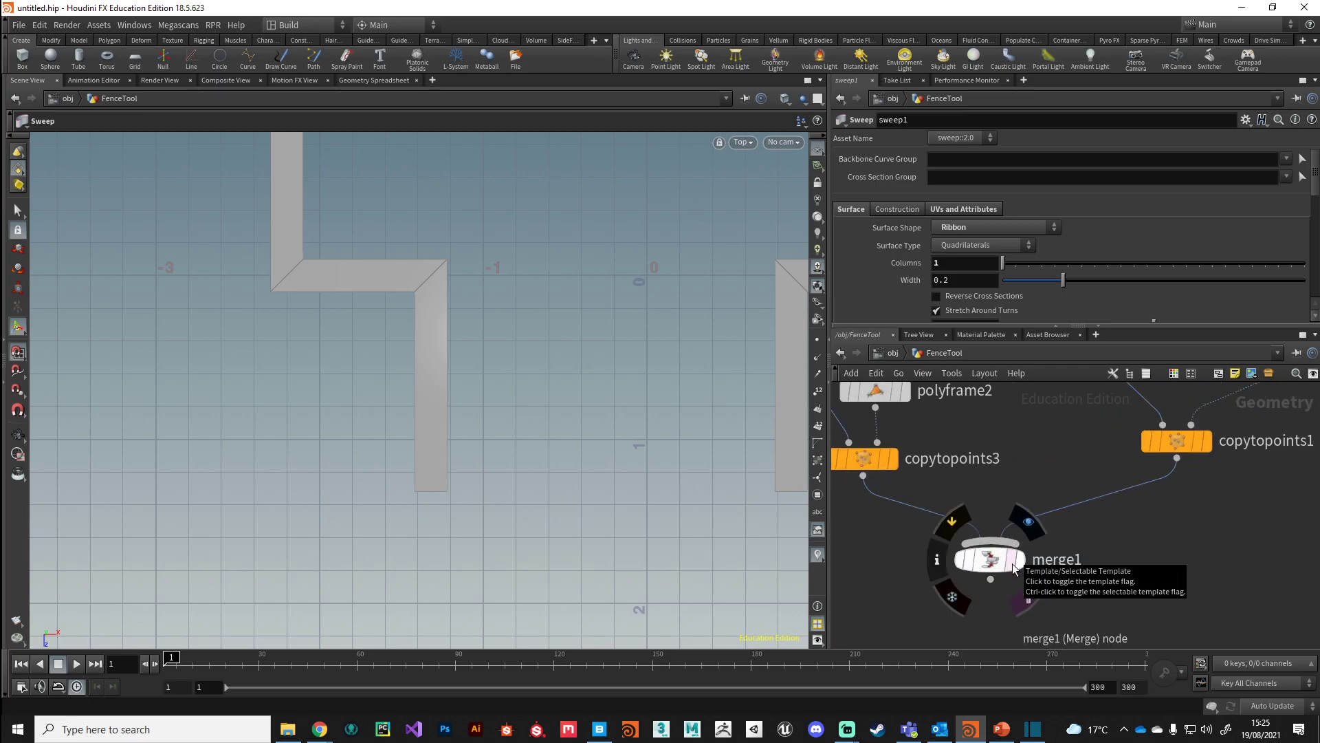
{"action": "left_click", "coordinate": [1013, 563]}
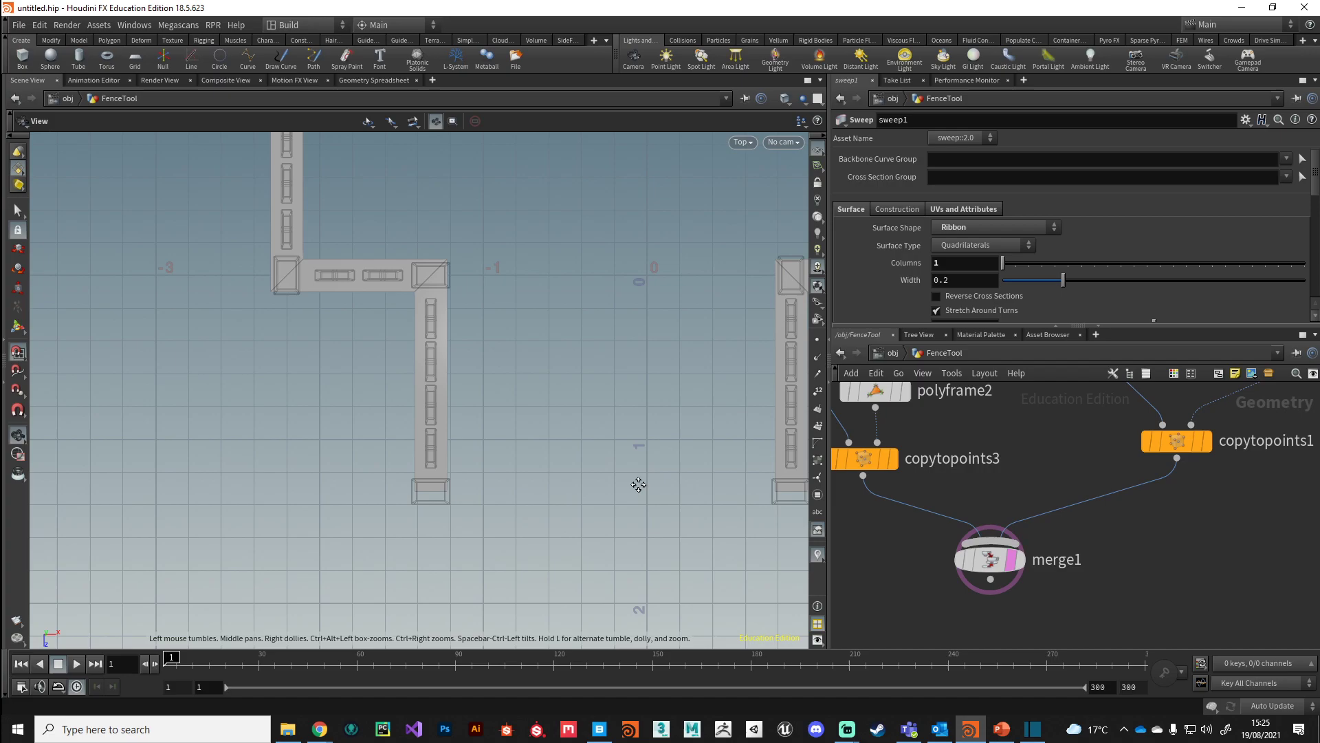
Narrow the sweep ribbon to a width of 0.0413, matching it to the thickness of the fence pickets
{"action": "scroll", "coordinate": [614, 461], "scroll_direction": "up", "scroll_amount": 3}
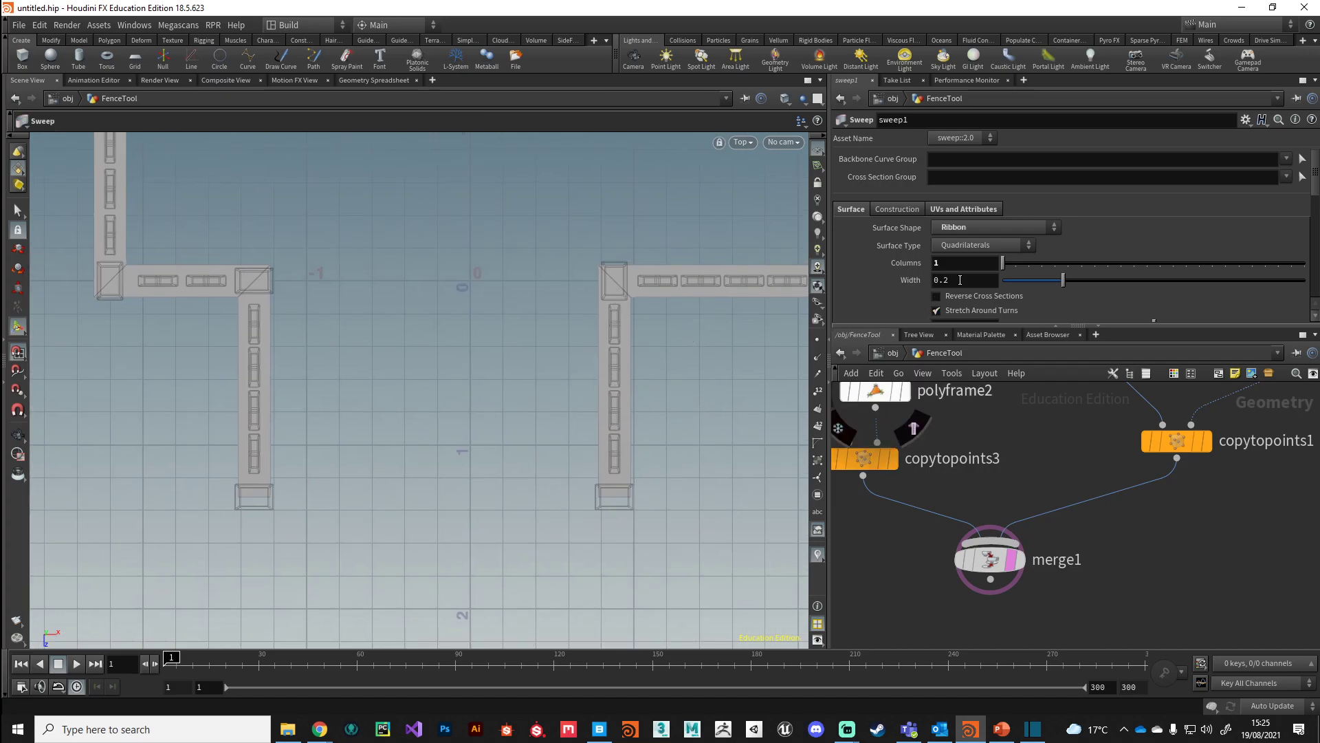
{"action": "key", "text": "Escape"}
{"action": "scroll", "coordinate": [610, 462], "scroll_direction": "up", "scroll_amount": 5}
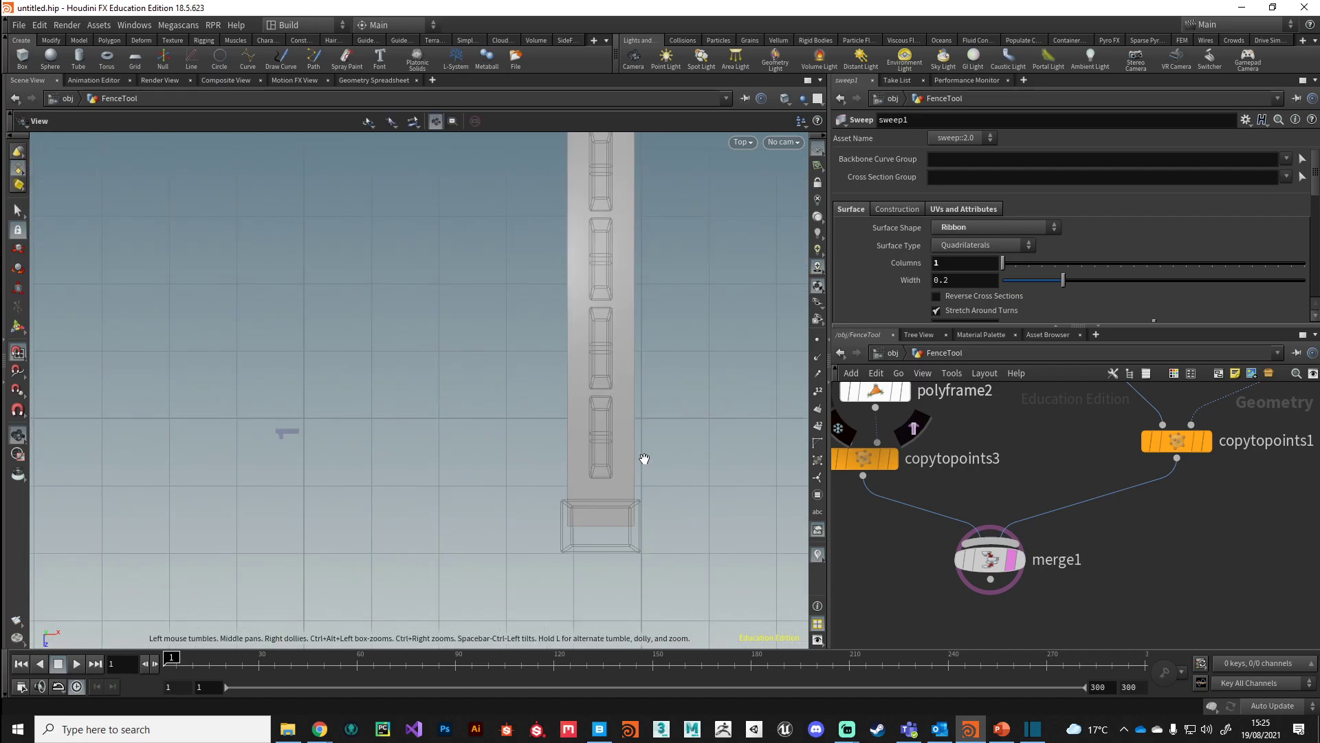
{"action": "key", "text": "Return"}
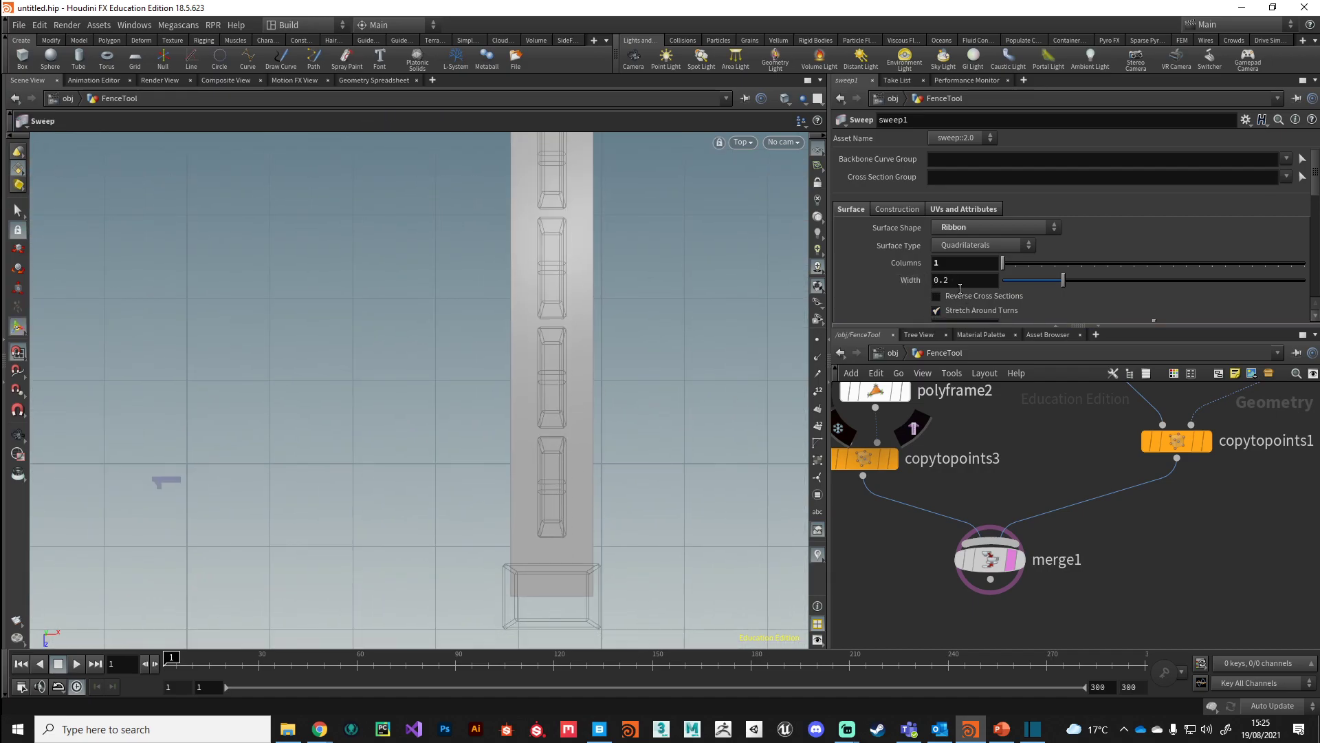
{"action": "middle_click_drag", "start_coordinate": [957, 282], "coordinate": [851, 305]}
{"action": "scroll", "coordinate": [648, 451], "scroll_direction": "down", "scroll_amount": 2}
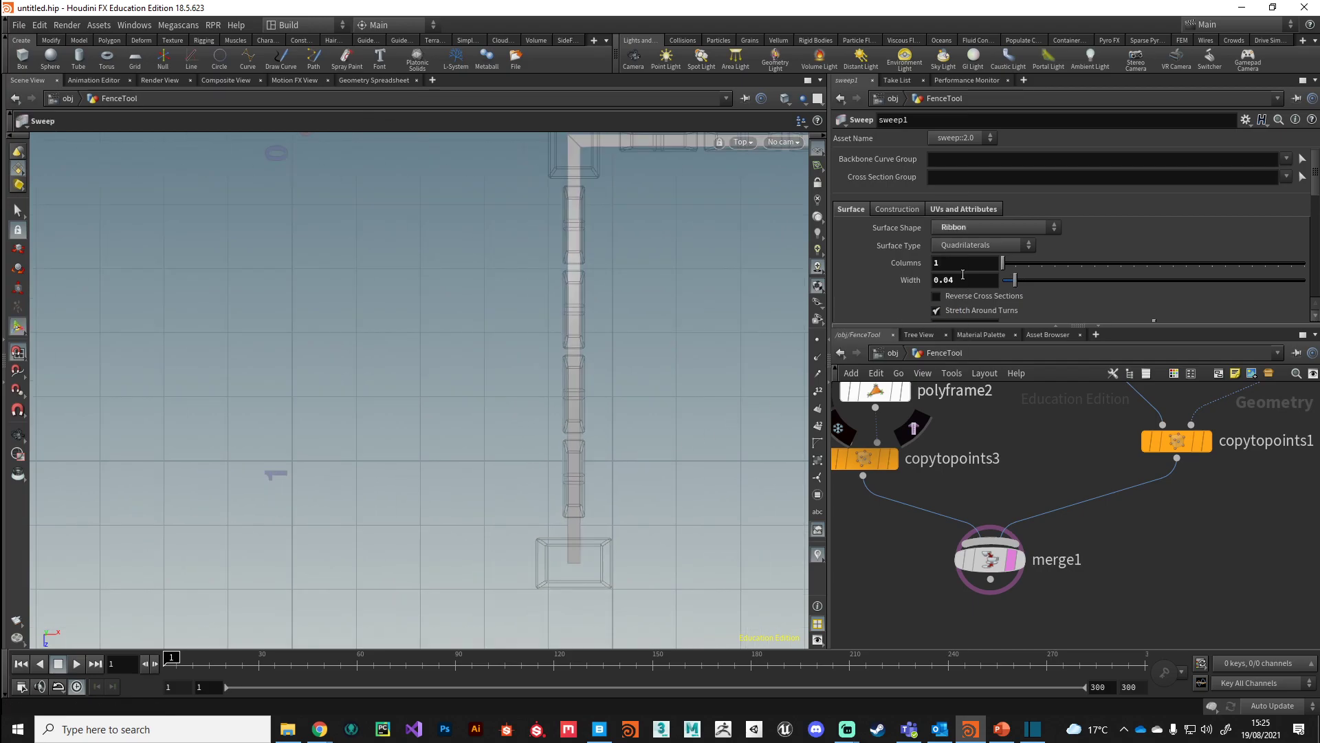
{"action": "middle_click_drag", "start_coordinate": [951, 281], "coordinate": [1046, 343]}
Examine the ribbon's alignment with the pickets and corner posts around the whole fence in the top view
{"action": "middle_click_drag", "start_coordinate": [622, 321], "coordinate": [559, 406], "text": "alt"}
{"action": "scroll", "coordinate": [560, 406], "scroll_direction": "down", "scroll_amount": 3}
{"action": "middle_click_drag", "start_coordinate": [647, 383], "coordinate": [523, 451], "text": "alt"}
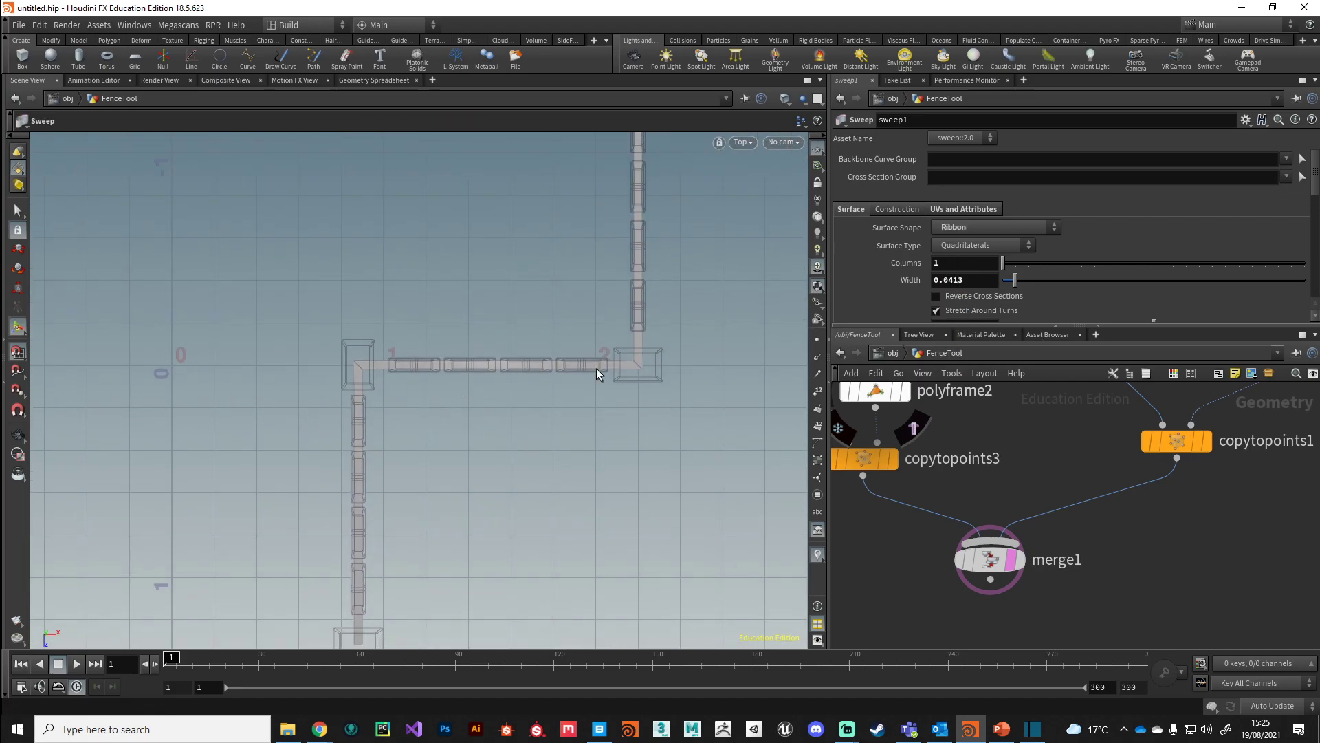
{"action": "middle_click_drag", "start_coordinate": [597, 226], "coordinate": [613, 457], "text": "alt"}
{"action": "mouse_move", "coordinate": [634, 273]}
{"action": "middle_mouse_down", "text": "alt"}
{"action": "mouse_move", "coordinate": [639, 480]}
{"action": "mouse_move", "coordinate": [657, 395]}
{"action": "middle_mouse_up", "text": "alt"}
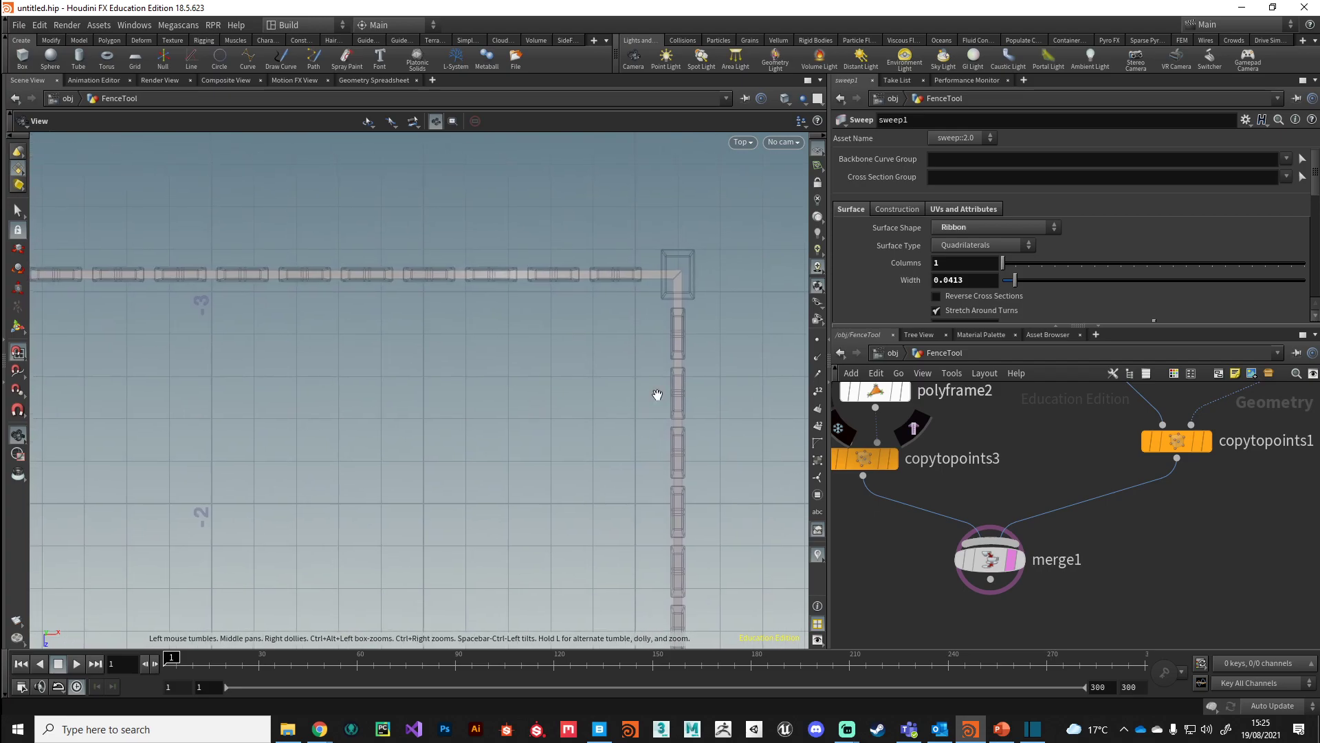
{"action": "middle_click_drag", "start_coordinate": [206, 369], "coordinate": [610, 378], "text": "alt"}
{"action": "middle_click_drag", "start_coordinate": [351, 368], "coordinate": [440, 242], "text": "alt"}
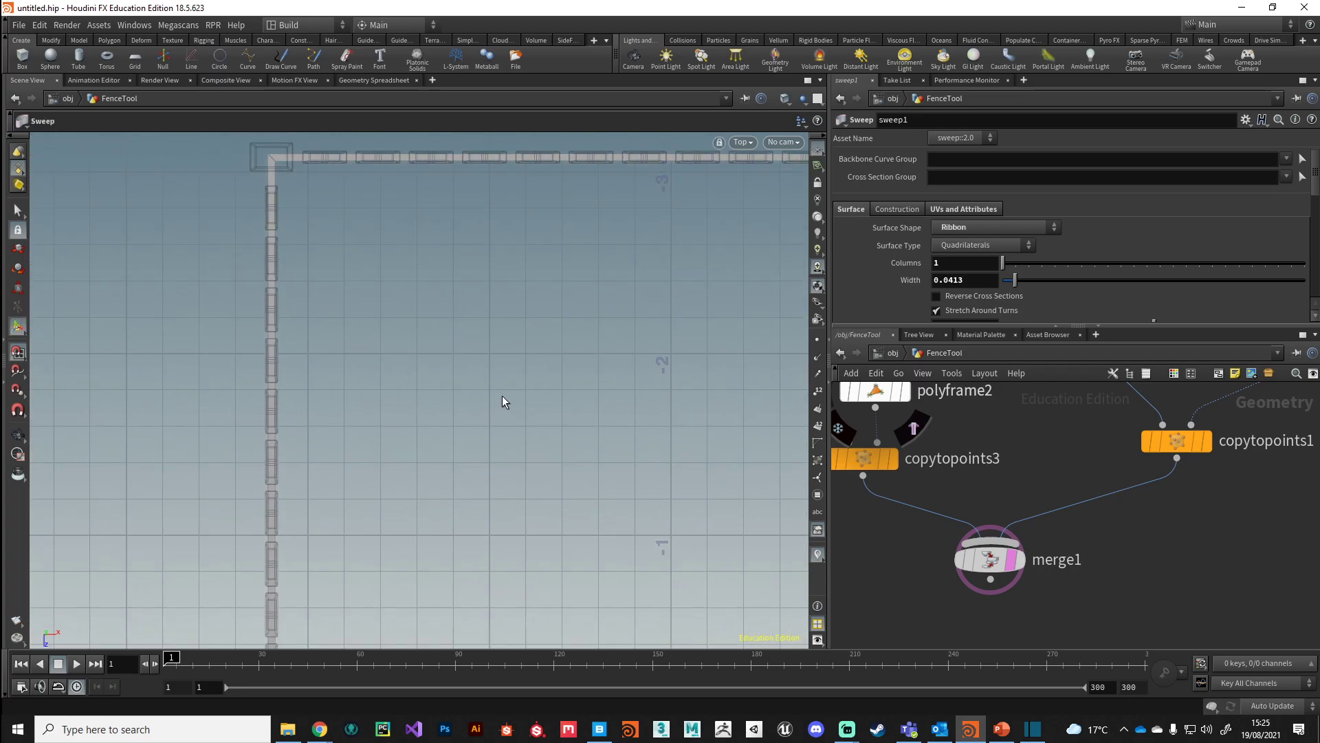
Return to the perspective view and check the narrowed ribbon at the base of the fence
{"action": "key", "text": "space+1"}
{"action": "middle_click_drag", "start_coordinate": [501, 481], "coordinate": [472, 522], "text": "alt"}
{"action": "right_click_drag", "start_coordinate": [472, 522], "coordinate": [557, 525], "text": "alt"}
{"action": "left_click_drag", "start_coordinate": [557, 524], "coordinate": [501, 513], "text": "alt"}
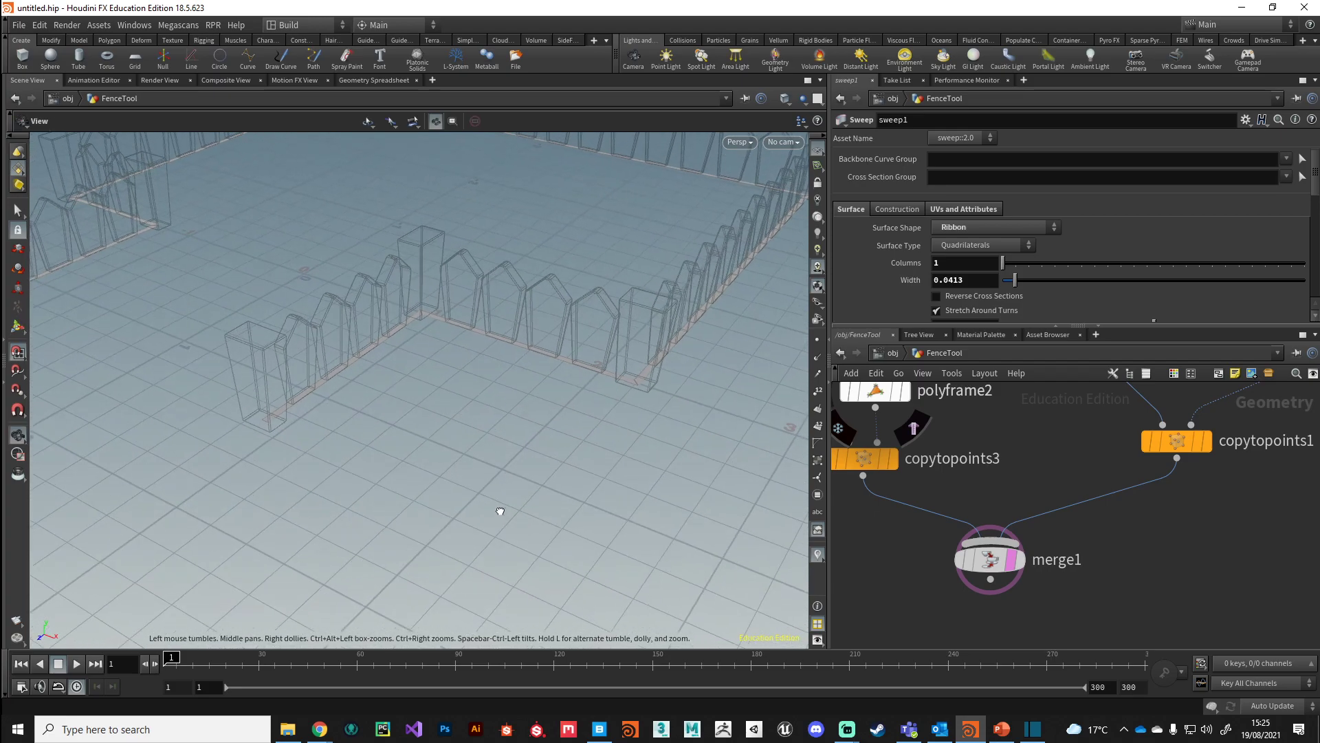
{"action": "middle_click_drag", "start_coordinate": [502, 513], "coordinate": [495, 495], "text": "alt"}
{"action": "left_click_drag", "start_coordinate": [495, 496], "coordinate": [485, 551], "text": "alt"}
{"action": "scroll", "coordinate": [1161, 543], "scroll_direction": "down", "scroll_amount": 4}
Add a PolyExtrude node fed by sweep1, display it and extrude the ribbon by a distance of 0.185
{"action": "middle_click_drag", "start_coordinate": [1162, 543], "coordinate": [1059, 564]}
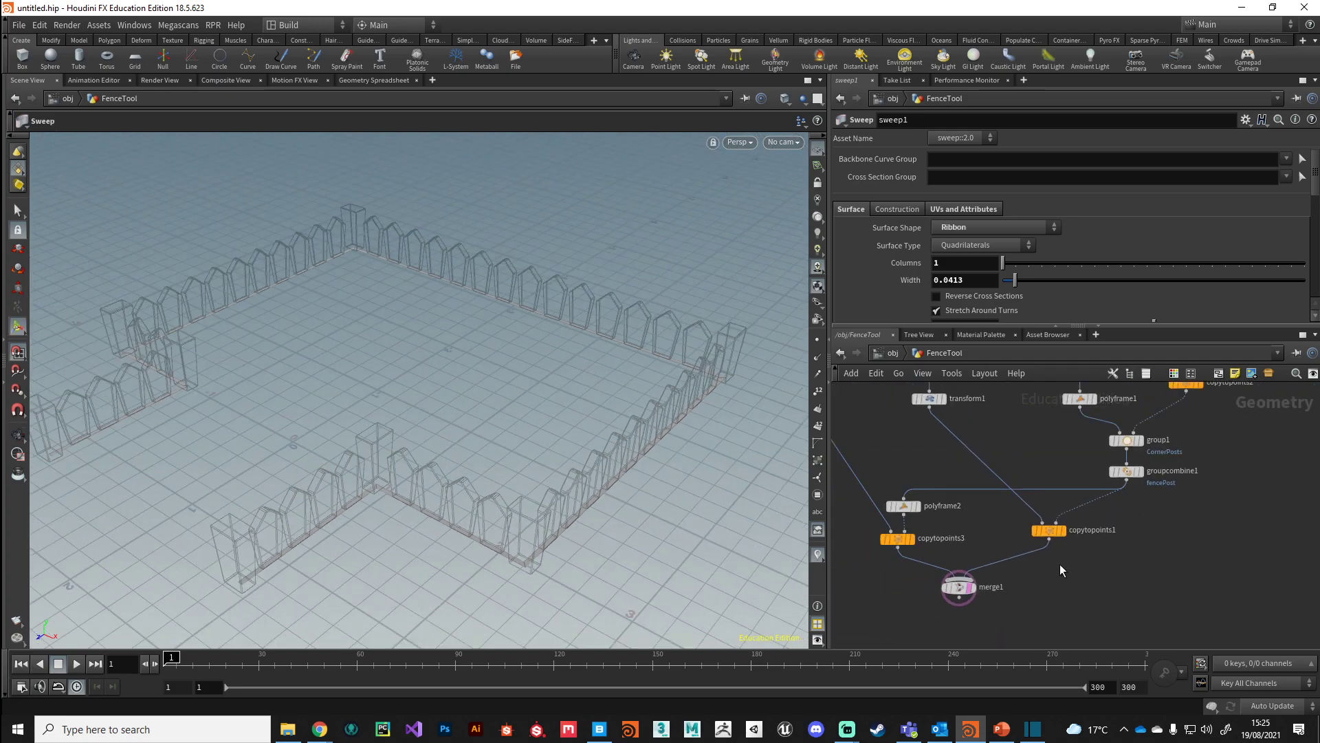
{"action": "middle_click_drag", "start_coordinate": [1206, 532], "coordinate": [986, 616]}
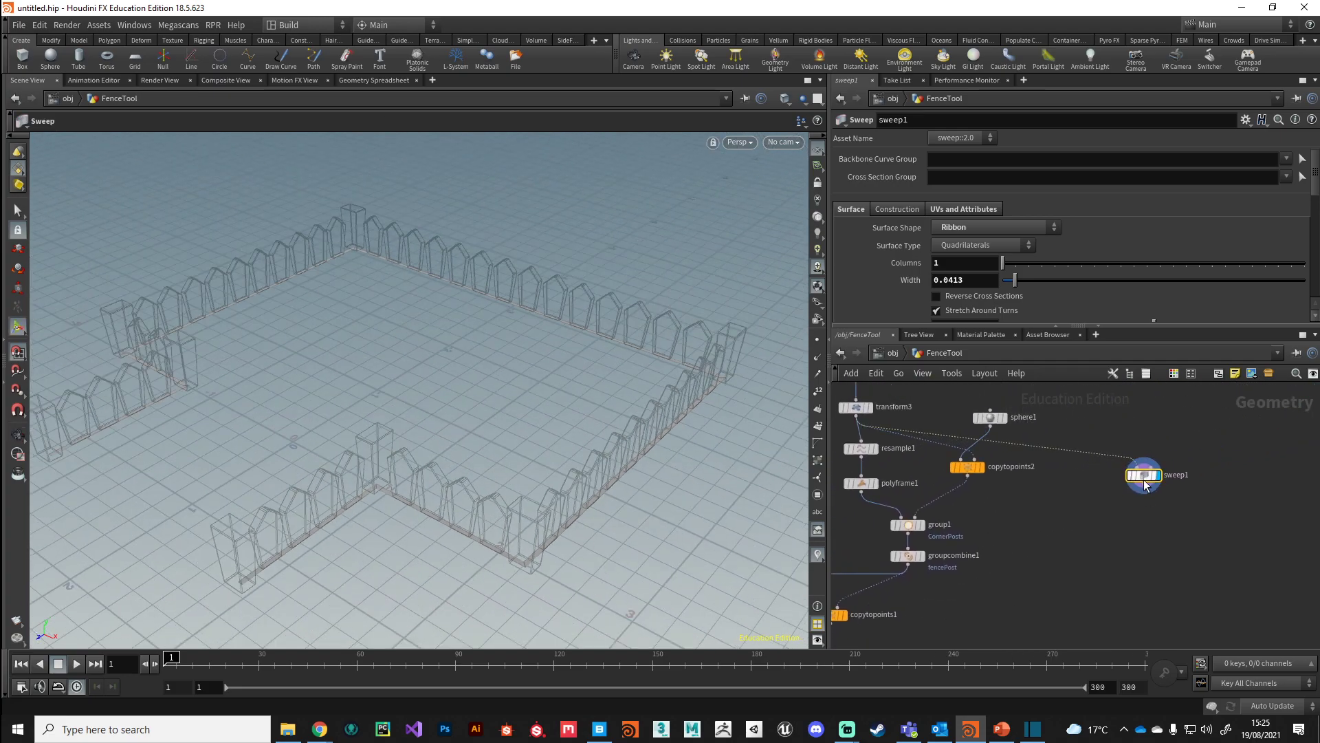
{"action": "key", "text": "Tab"}
{"action": "type", "text": "polyex"}
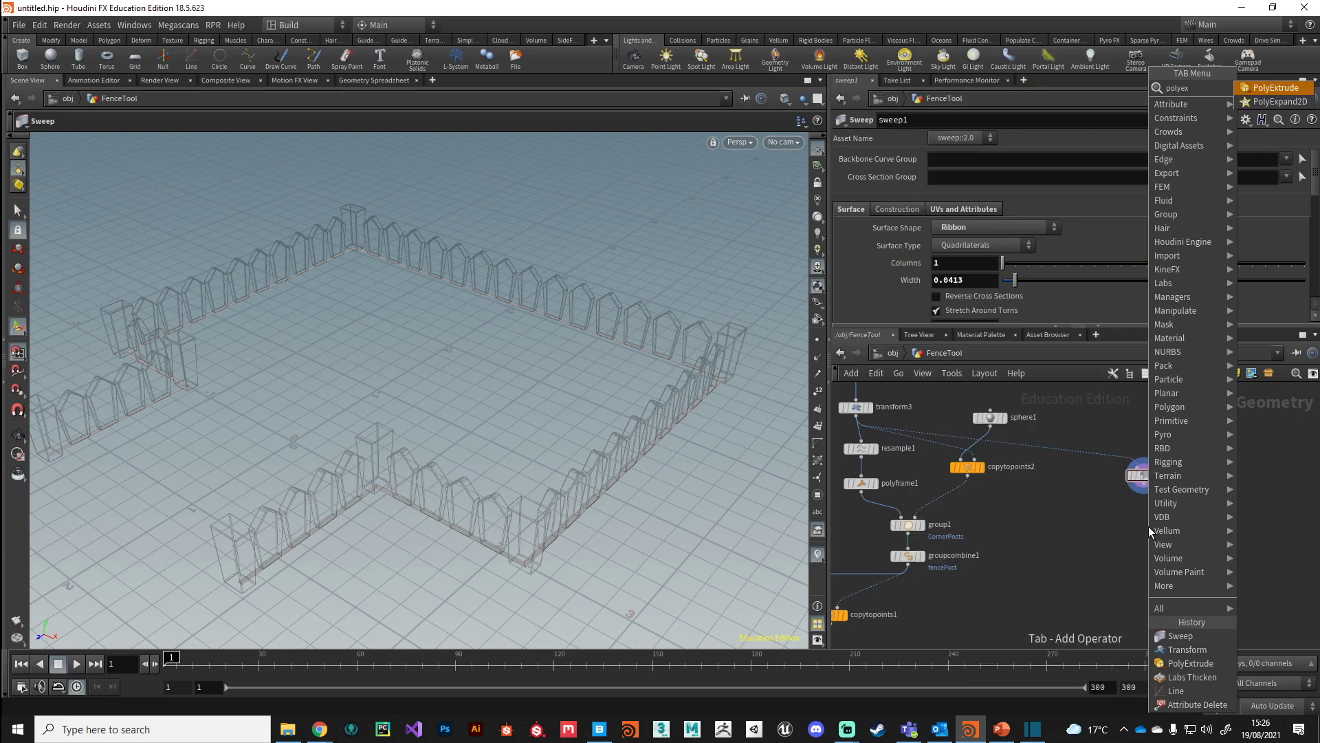
{"action": "key", "text": "Return"}
{"action": "left_click", "coordinate": [1148, 526]}
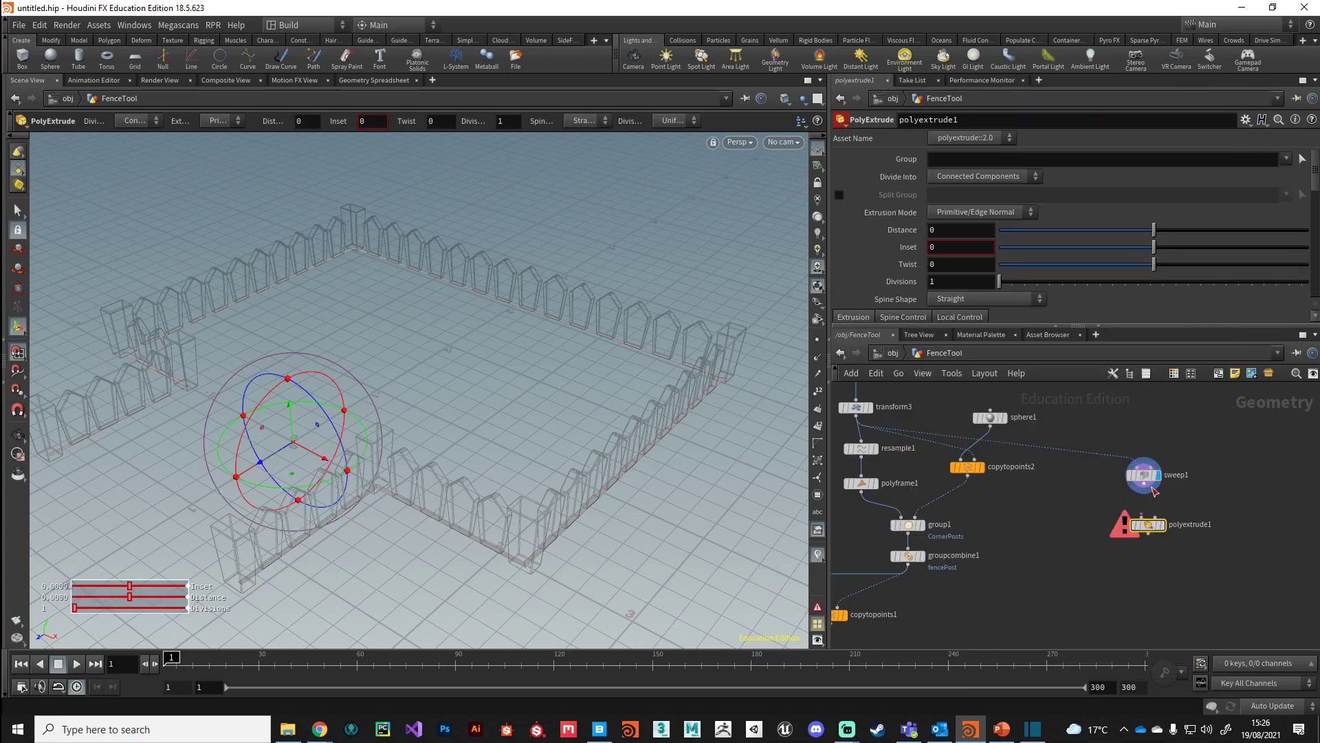
{"action": "left_click", "coordinate": [1144, 489]}
{"action": "left_click", "coordinate": [1147, 524]}
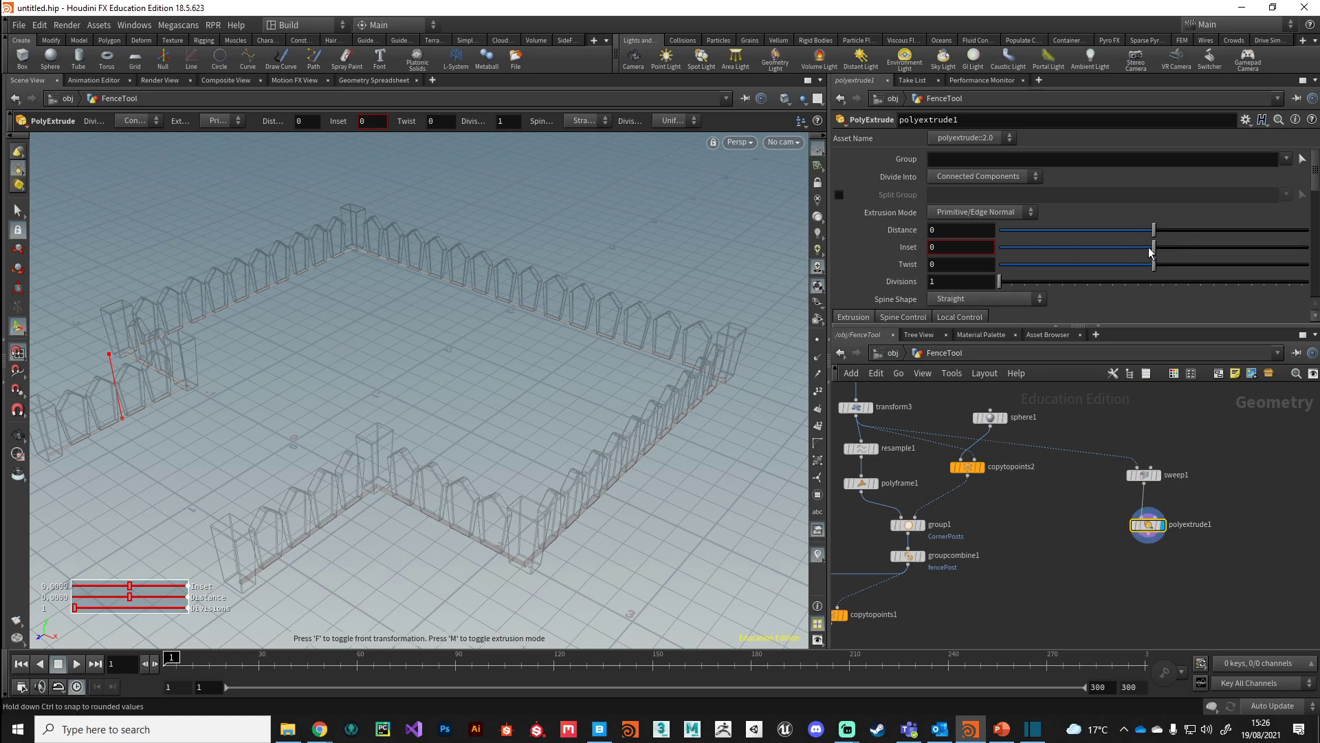
{"action": "left_click_drag", "start_coordinate": [1155, 236], "coordinate": [1183, 233]}
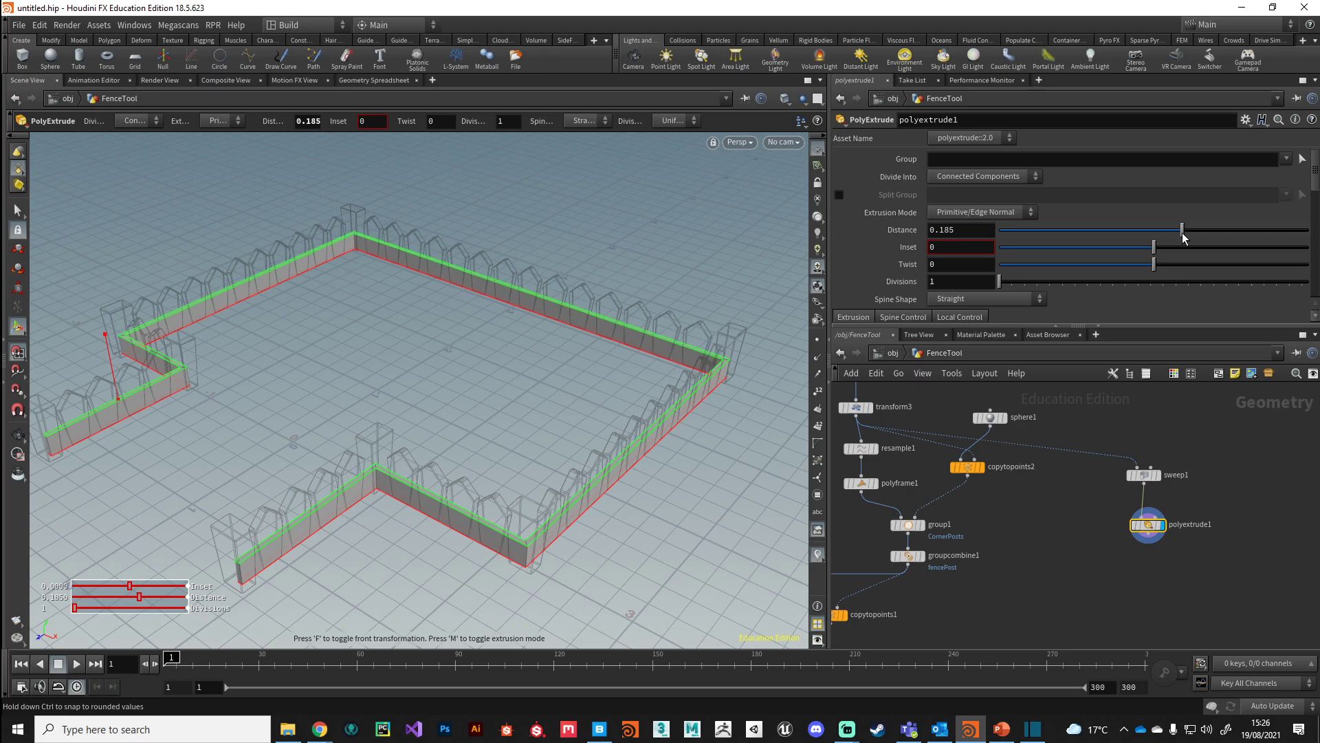
Inspect the extruded rail from below and enable Output Back on polyextrude1 to close its underside
{"action": "key", "text": "Escape"}
{"action": "left_click_drag", "start_coordinate": [550, 488], "coordinate": [572, 333]}
{"action": "right_click_drag", "start_coordinate": [572, 333], "coordinate": [539, 273]}
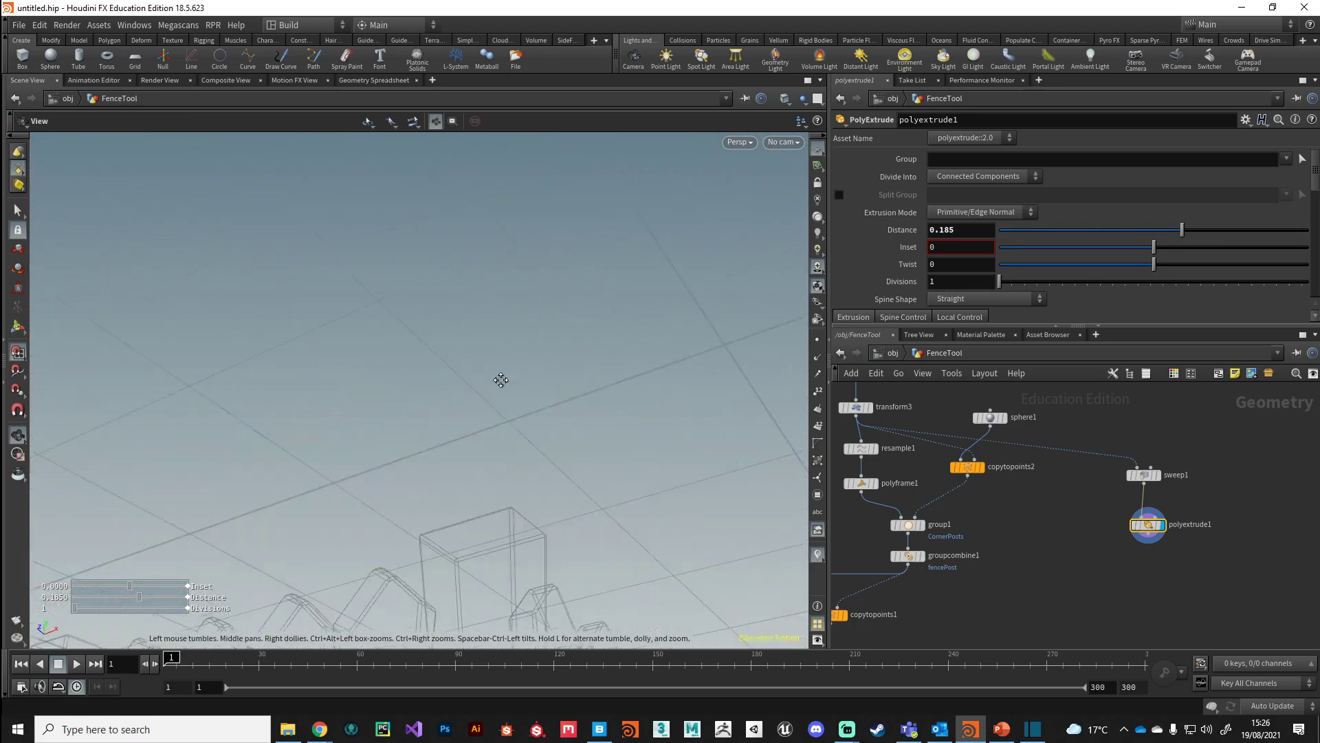
{"action": "middle_click_drag", "start_coordinate": [501, 379], "coordinate": [519, 351]}
{"action": "left_click_drag", "start_coordinate": [518, 351], "coordinate": [516, 342]}
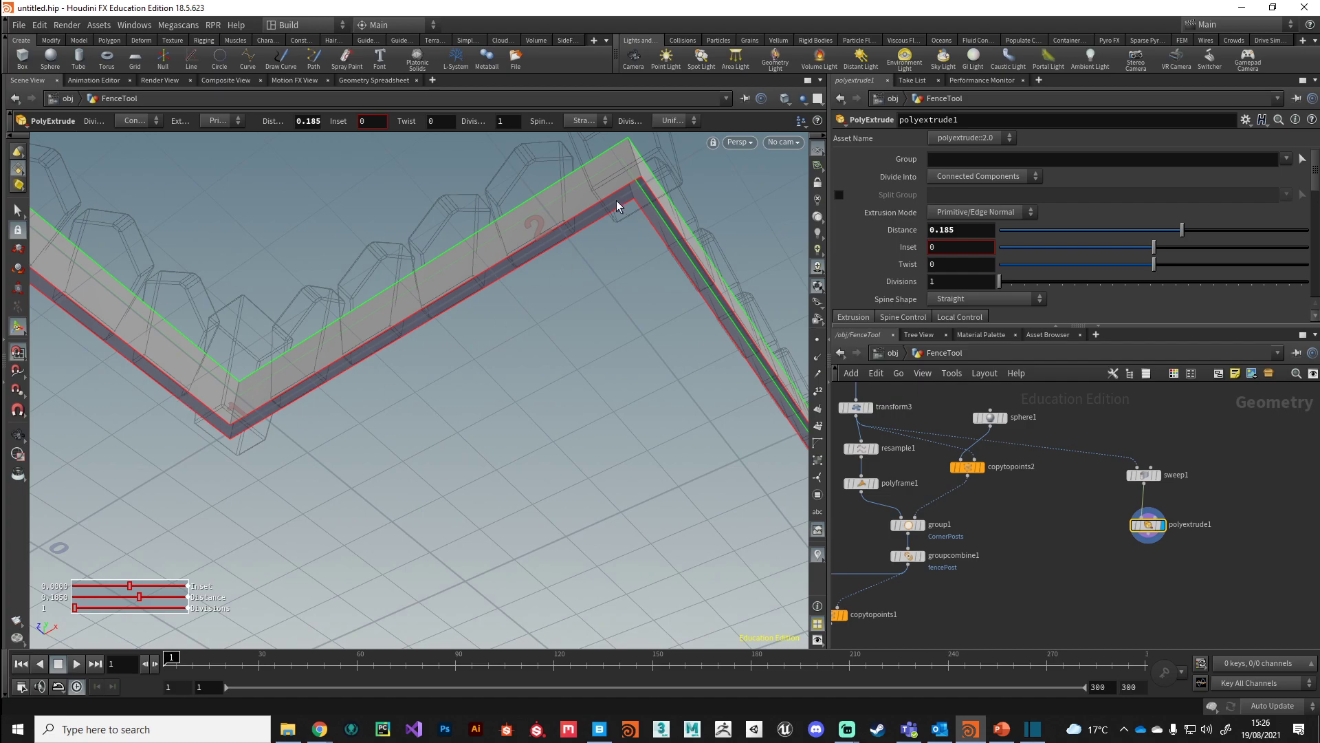
{"action": "scroll", "coordinate": [956, 249], "scroll_direction": "down", "scroll_amount": 4}
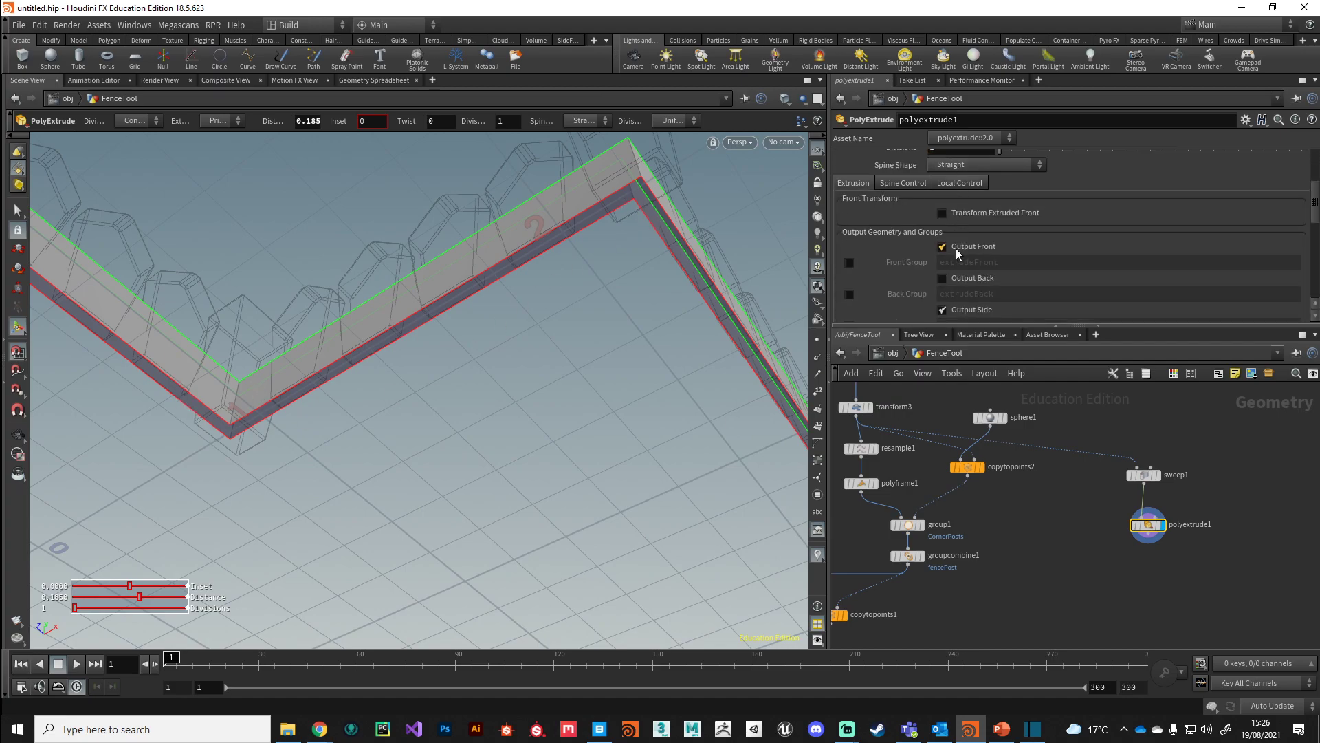
{"action": "scroll", "coordinate": [956, 249], "scroll_direction": "down", "scroll_amount": 1}
{"action": "scroll", "coordinate": [956, 248], "scroll_direction": "up", "scroll_amount": 4}
{"action": "scroll", "coordinate": [954, 246], "scroll_direction": "down", "scroll_amount": 4}
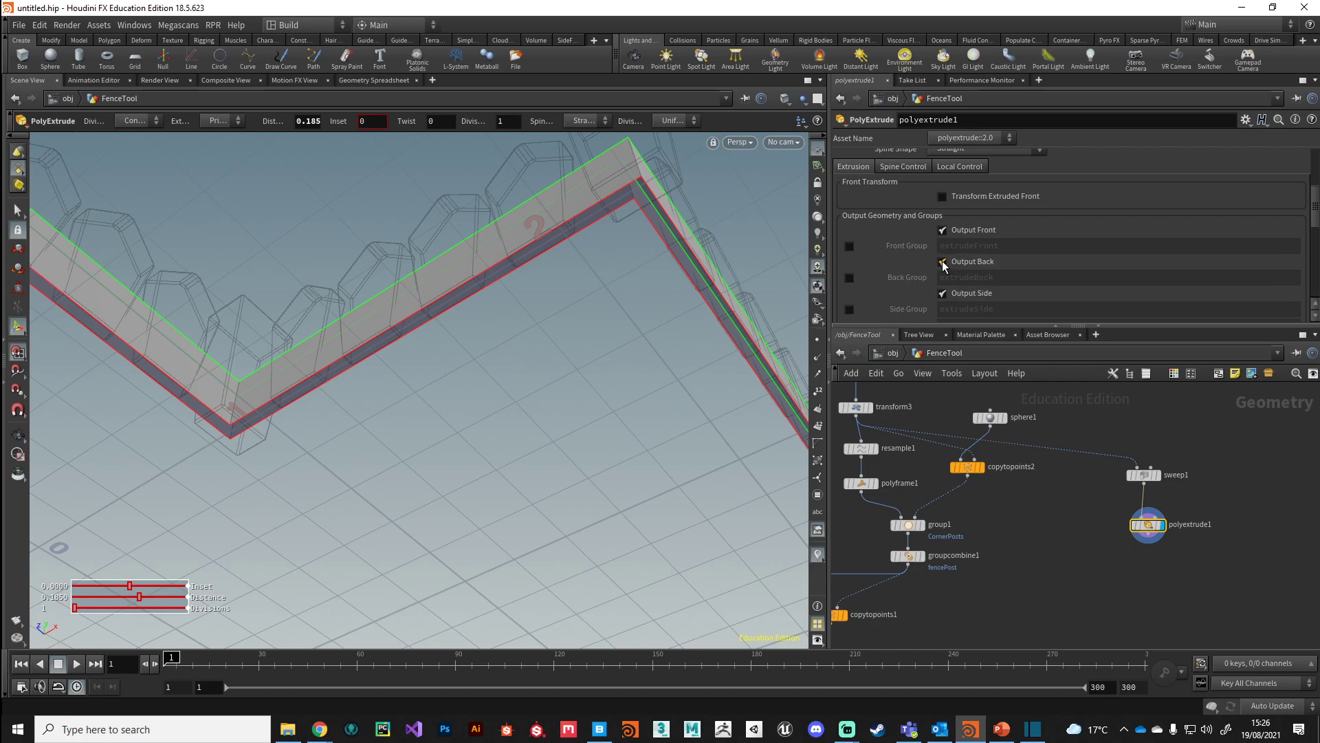
{"action": "left_click", "coordinate": [943, 262]}
{"action": "key", "text": "Escape"}
{"action": "left_click_drag", "start_coordinate": [617, 235], "coordinate": [625, 530]}
{"action": "key", "text": "Return"}
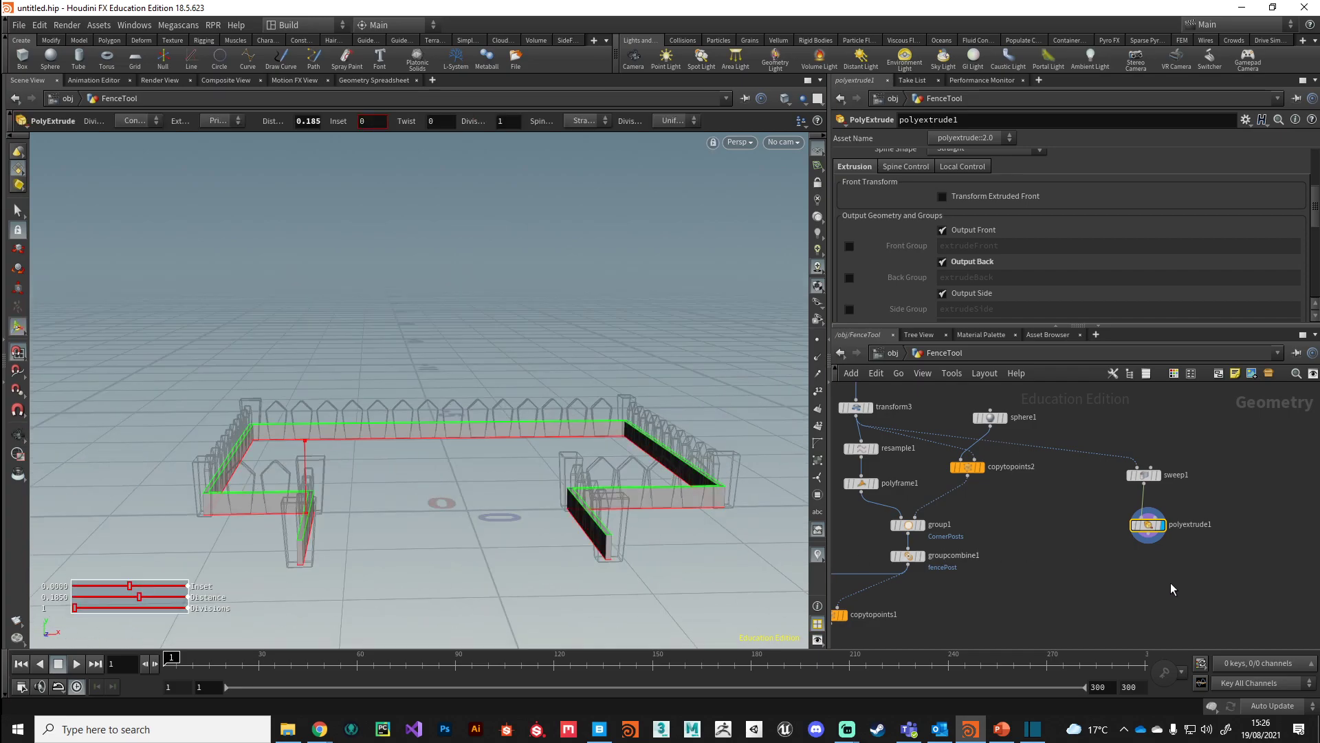
Add a Transform node after polyextrude1, display it and raise the rail with a Y translate of 0.11
{"action": "middle_click_drag", "start_coordinate": [1150, 574], "coordinate": [1130, 534]}
{"action": "key", "text": "Tab"}
{"action": "type", "text": "transform"}
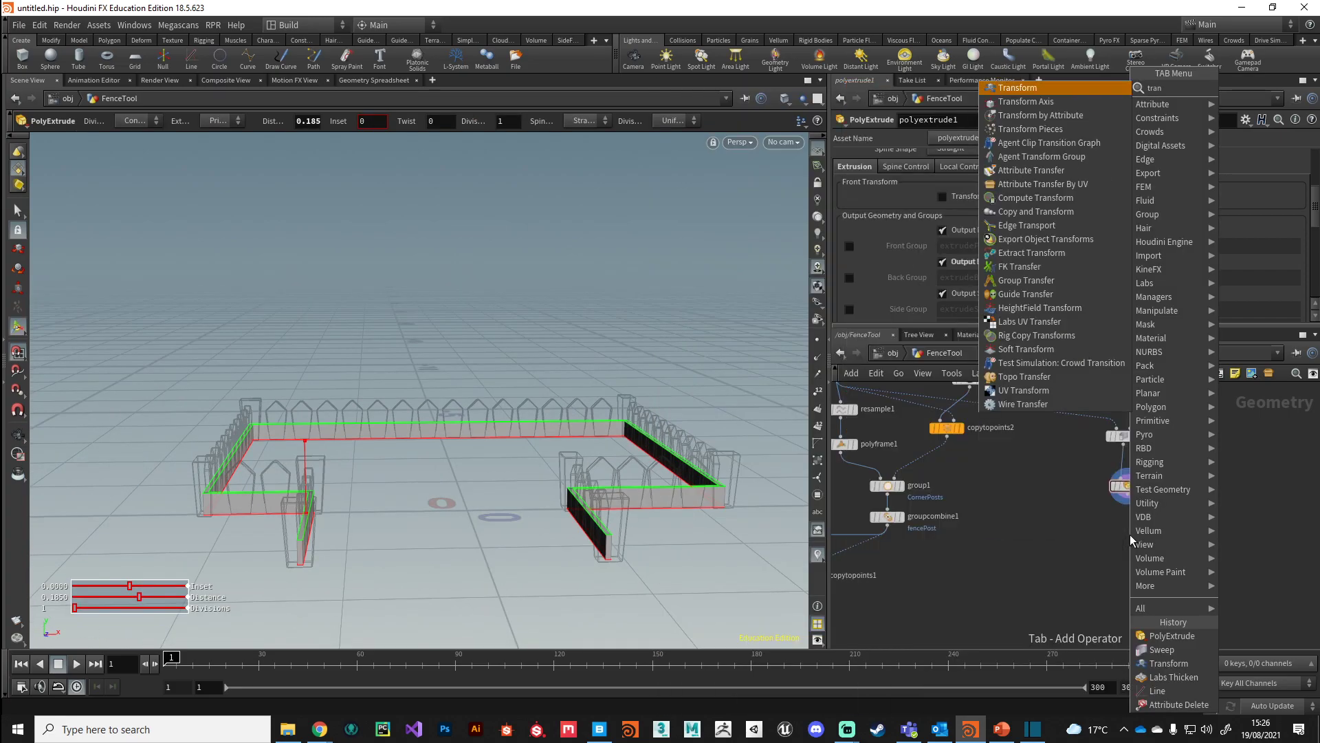
{"action": "key", "text": "Return"}
{"action": "left_click", "coordinate": [1129, 534]}
{"action": "left_click", "coordinate": [1128, 498]}
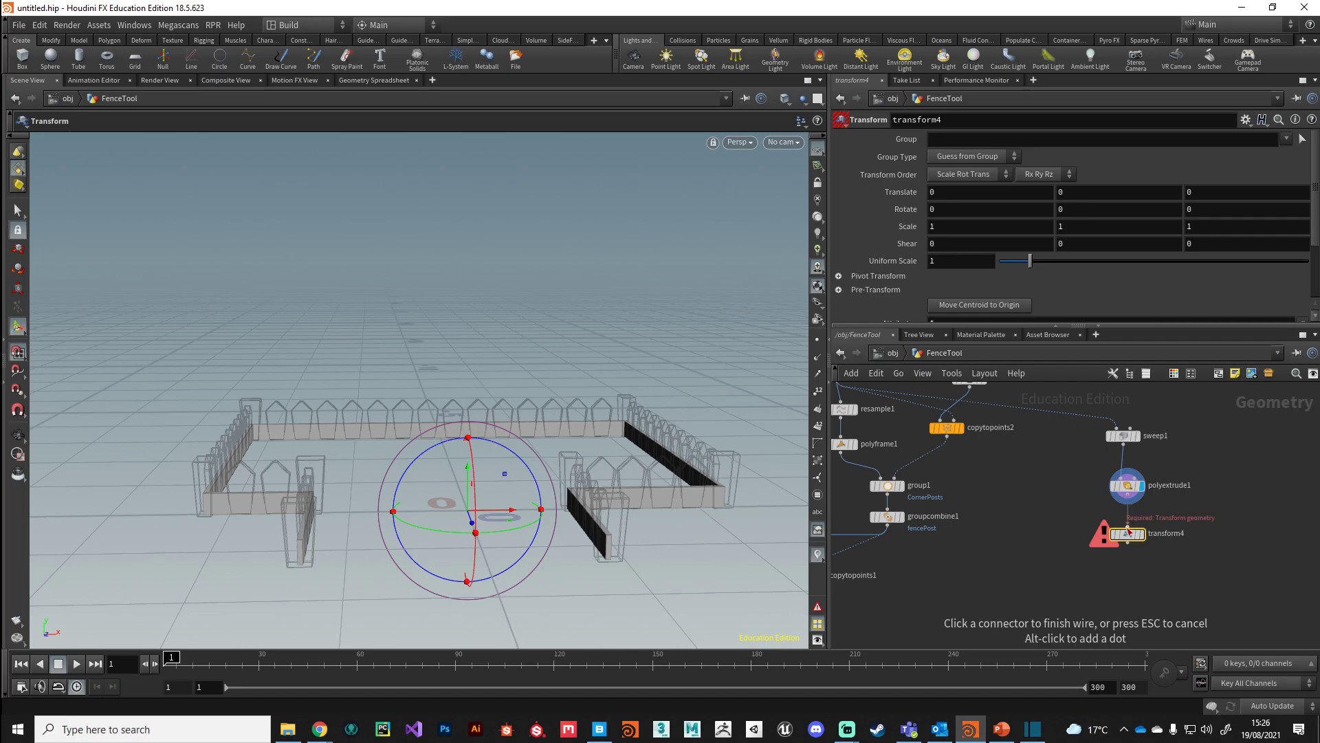
{"action": "left_click", "coordinate": [1128, 525]}
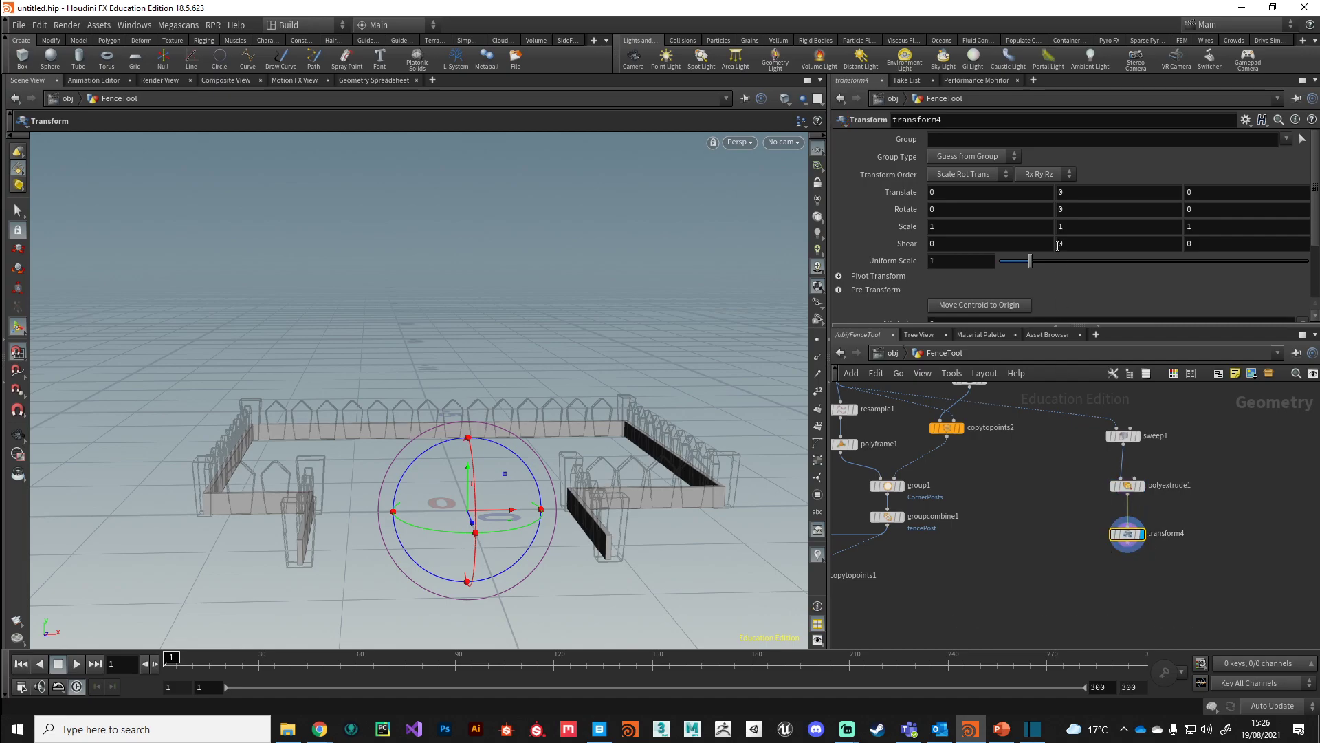
{"action": "middle_click_drag", "start_coordinate": [1075, 192], "coordinate": [1152, 212]}
{"action": "left_click_drag", "start_coordinate": [670, 463], "coordinate": [510, 462], "text": "alt"}
{"action": "scroll", "coordinate": [576, 456], "scroll_direction": "up", "scroll_amount": 5}
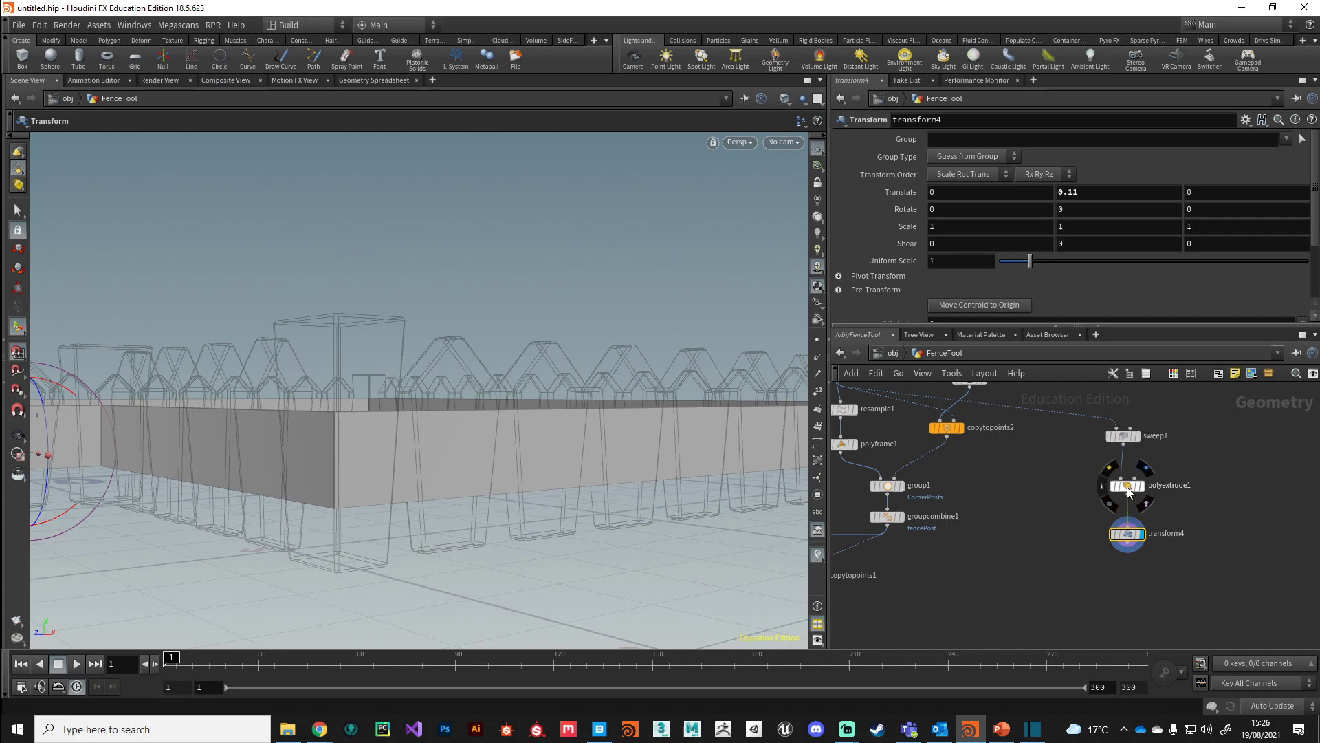
Reduce the rail's height by setting polyextrude1's Distance to 0.115
{"action": "left_click", "coordinate": [1129, 491]}
{"action": "scroll", "coordinate": [988, 231], "scroll_direction": "up", "scroll_amount": 1}
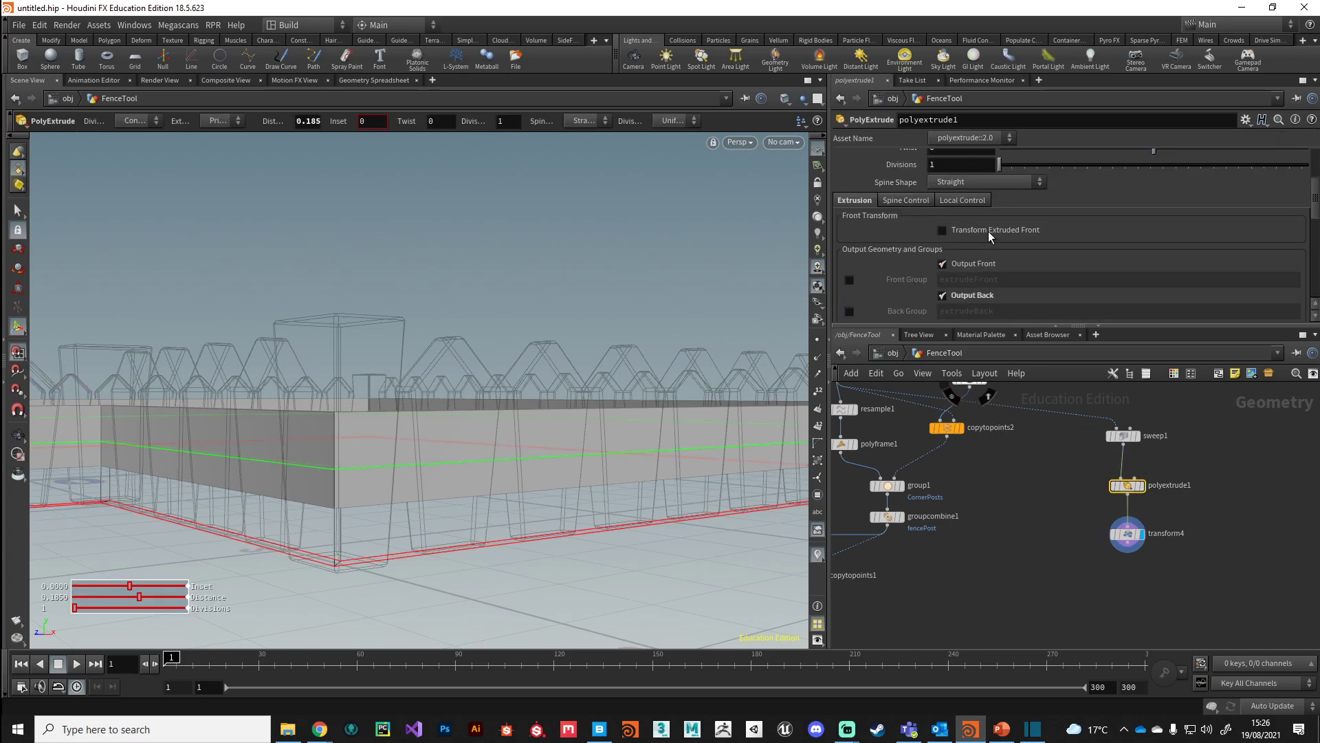
{"action": "scroll", "coordinate": [988, 231], "scroll_direction": "up", "scroll_amount": 3}
{"action": "middle_click_drag", "start_coordinate": [959, 234], "coordinate": [896, 257]}
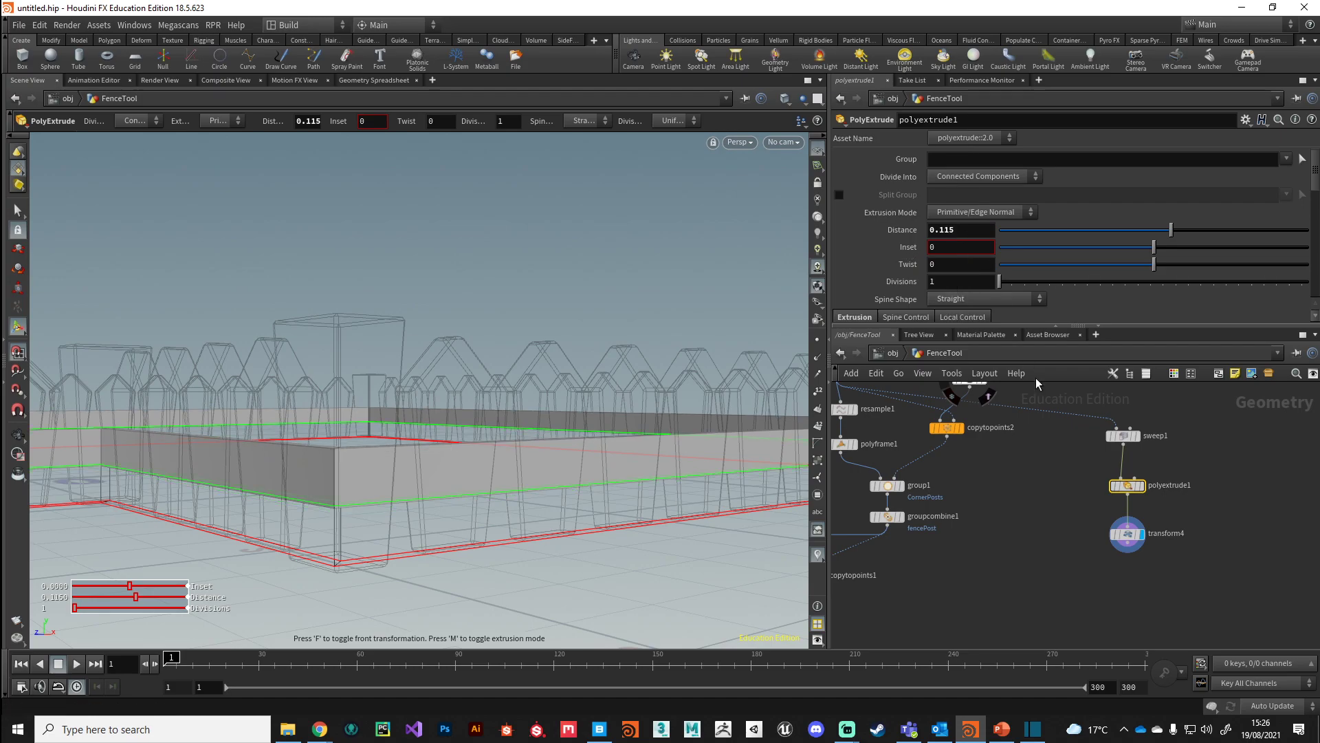
Raise the rail on transform4 to a Y translate of 0.15 and check it against the whole fence
{"action": "left_click", "coordinate": [1128, 534]}
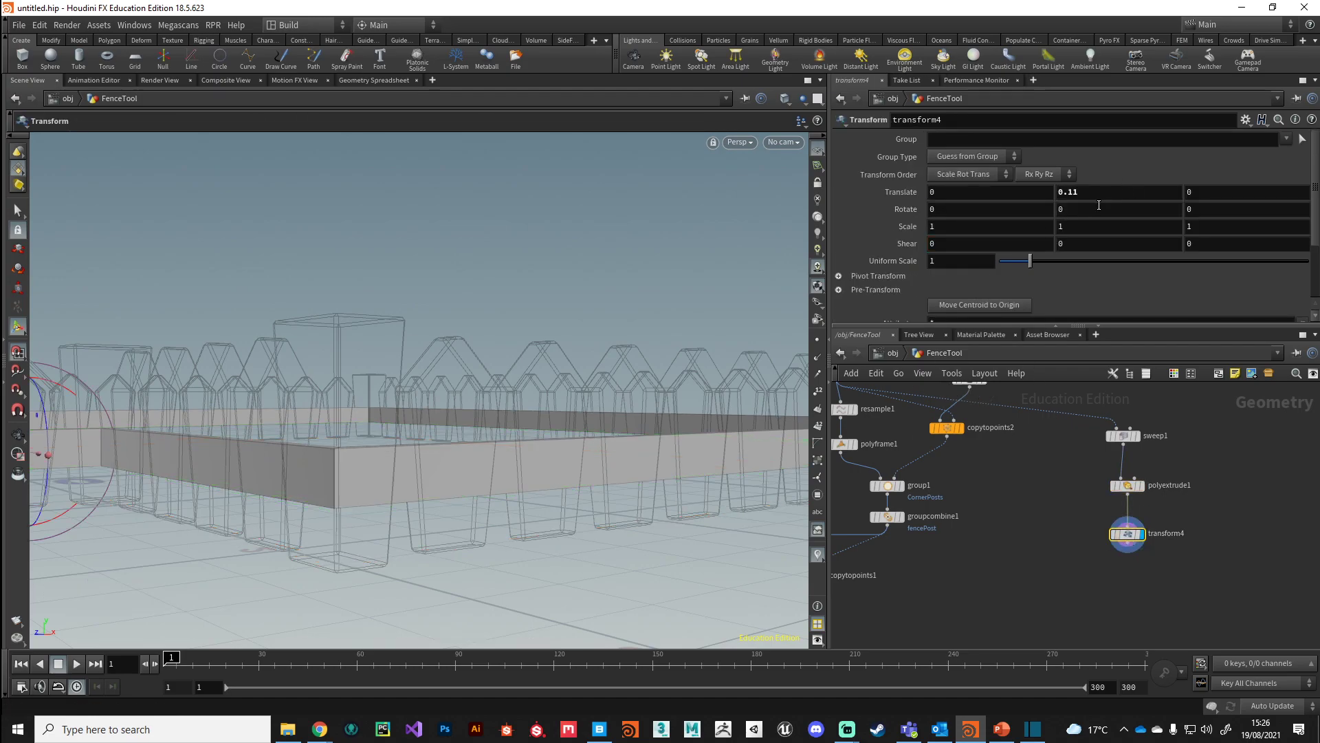
{"action": "middle_click_drag", "start_coordinate": [1090, 195], "coordinate": [1126, 219]}
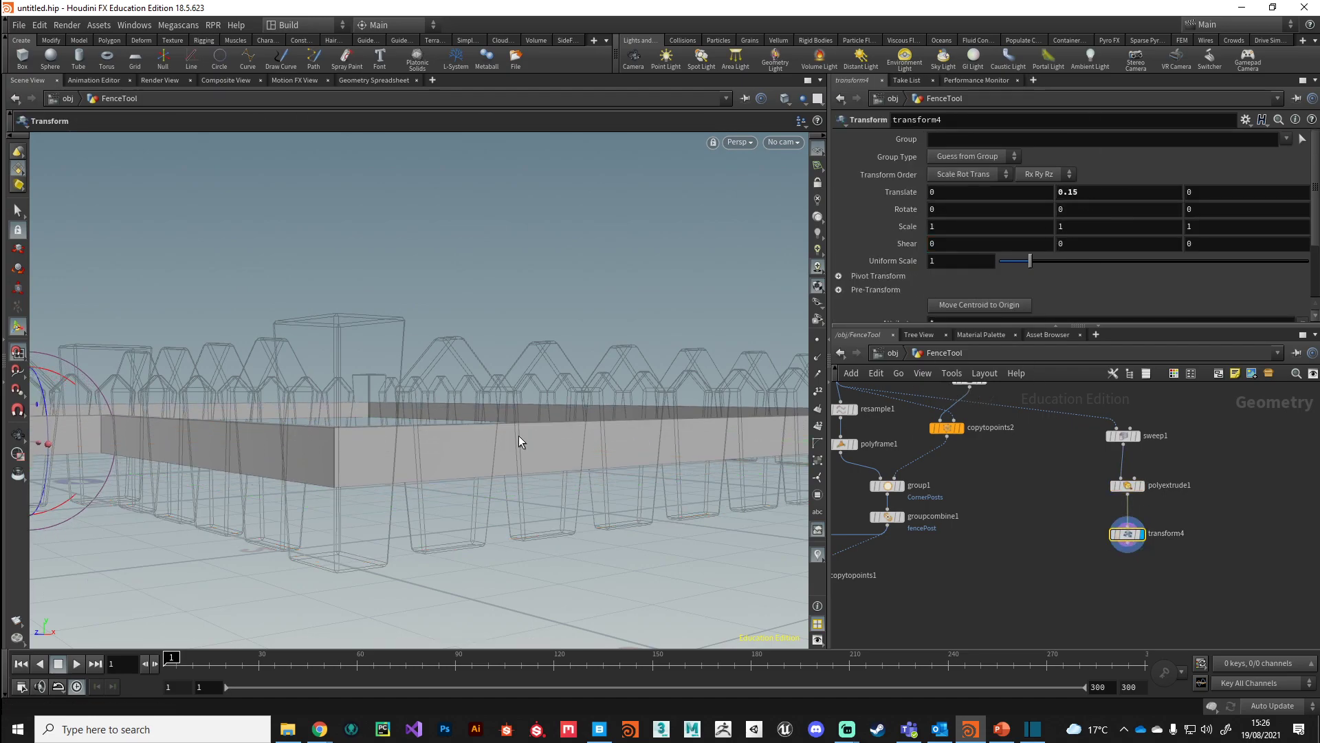
{"action": "right_click_drag", "start_coordinate": [518, 435], "coordinate": [474, 418], "text": "alt"}
{"action": "left_click_drag", "start_coordinate": [475, 418], "coordinate": [616, 472], "text": "alt"}
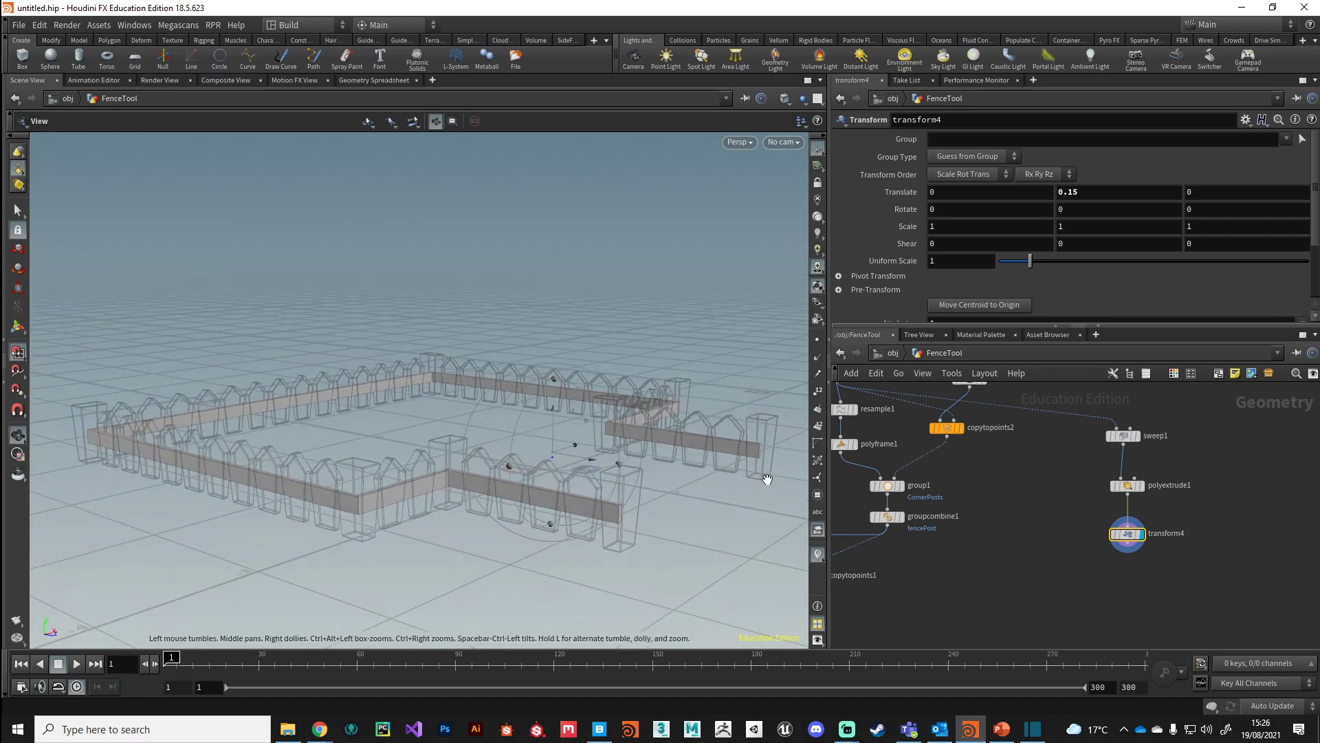
Connect transform4 to merge1 as a third input and display the merged fence as solid geometry instead of a template
{"action": "middle_click_drag", "start_coordinate": [977, 543], "coordinate": [1045, 493]}
{"action": "left_click", "coordinate": [1200, 495]}
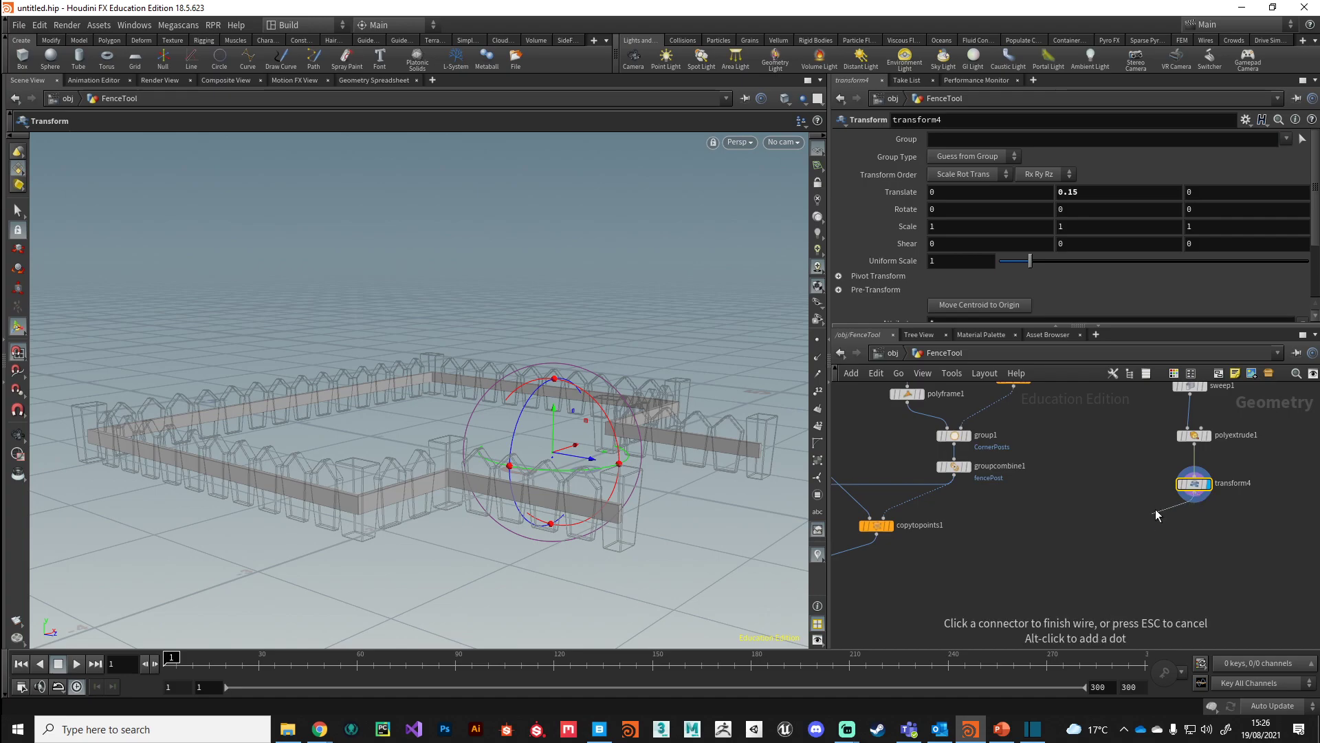
{"action": "middle_click_drag", "start_coordinate": [1010, 584], "coordinate": [1141, 538]}
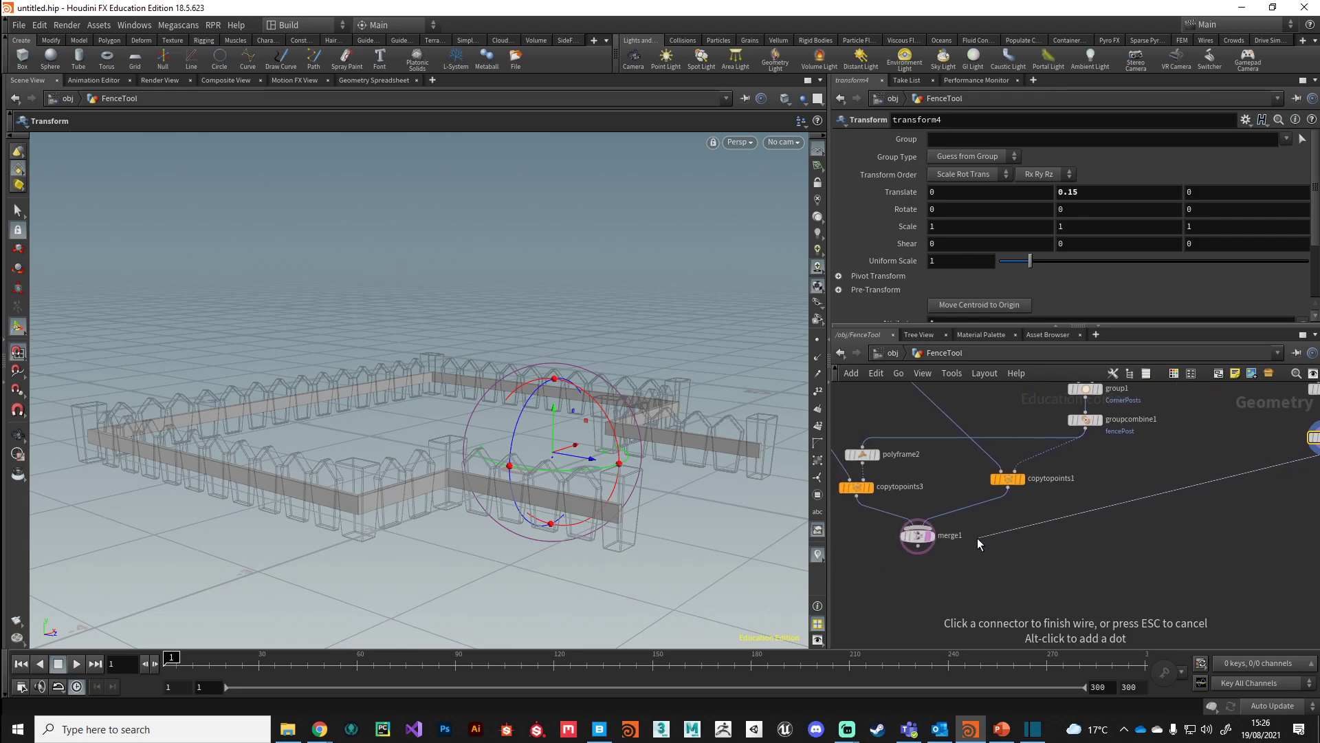
{"action": "left_click", "coordinate": [938, 527]}
{"action": "left_click", "coordinate": [936, 542]}
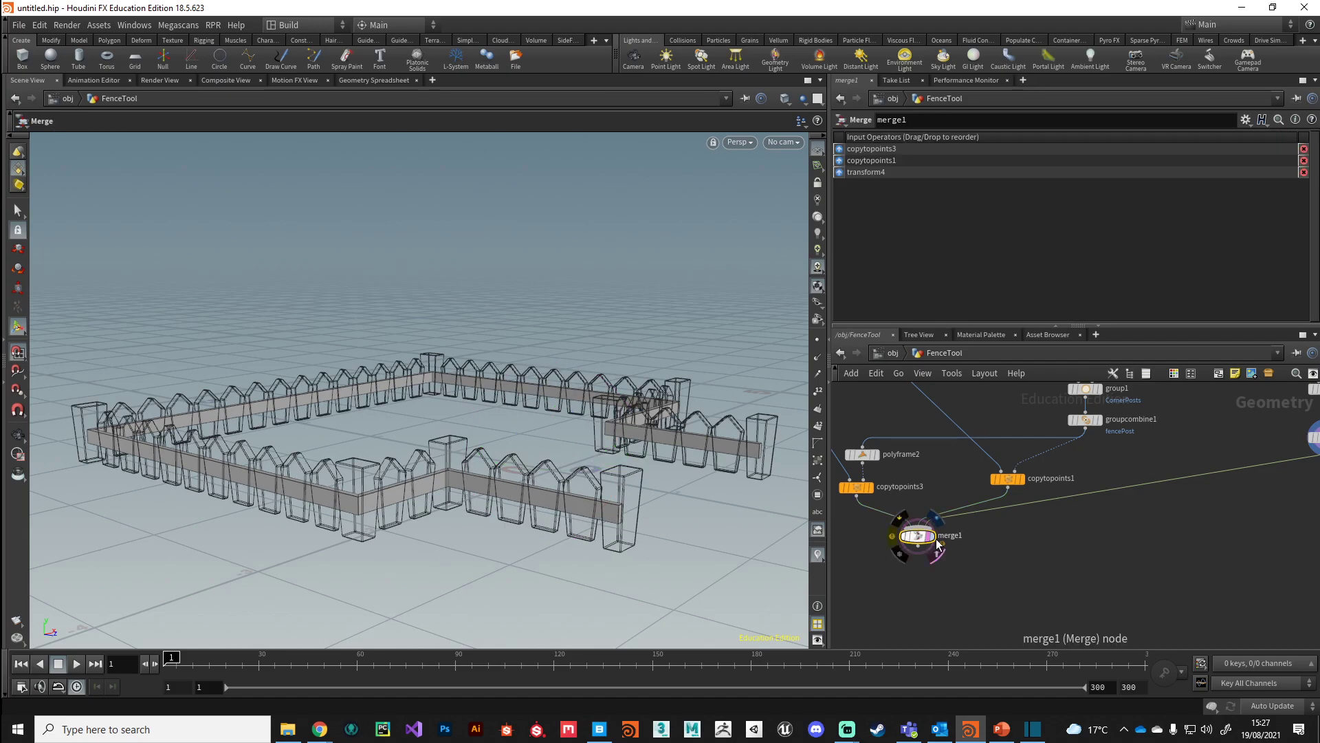
{"action": "left_click", "coordinate": [936, 542]}
Tidy the network by repositioning merge1, polyframe2 and copytopoints3 and routing the copytopoints3 wire through a dot directly below that node
{"action": "mouse_move", "coordinate": [929, 538]}
{"action": "left_mouse_down"}
{"action": "mouse_move", "coordinate": [978, 596]}
{"action": "mouse_move", "coordinate": [1017, 593]}
{"action": "left_mouse_up"}
{"action": "middle_click_drag", "start_coordinate": [962, 527], "coordinate": [1060, 525]}
{"action": "scroll", "coordinate": [944, 550], "scroll_direction": "down", "scroll_amount": 3}
{"action": "left_click_drag", "start_coordinate": [968, 528], "coordinate": [939, 483]}
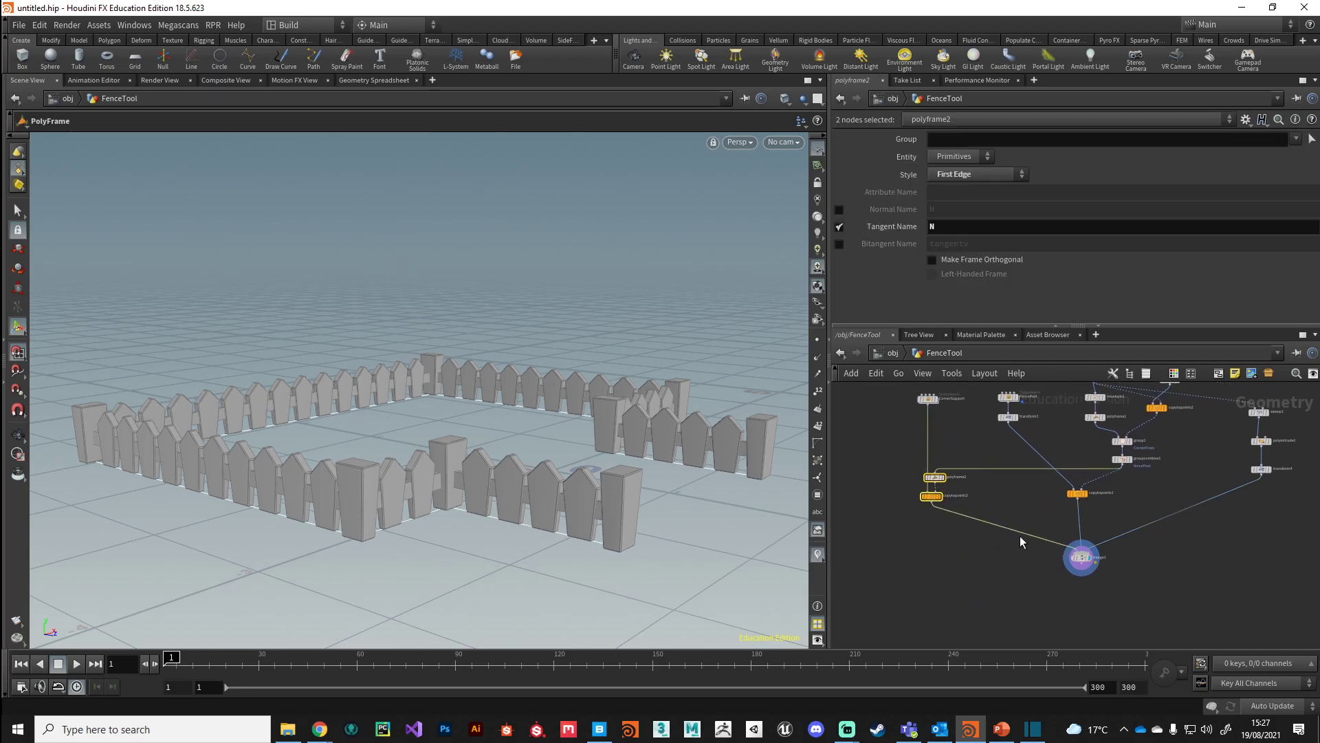
{"action": "middle_click_drag", "start_coordinate": [1073, 481], "coordinate": [1012, 548]}
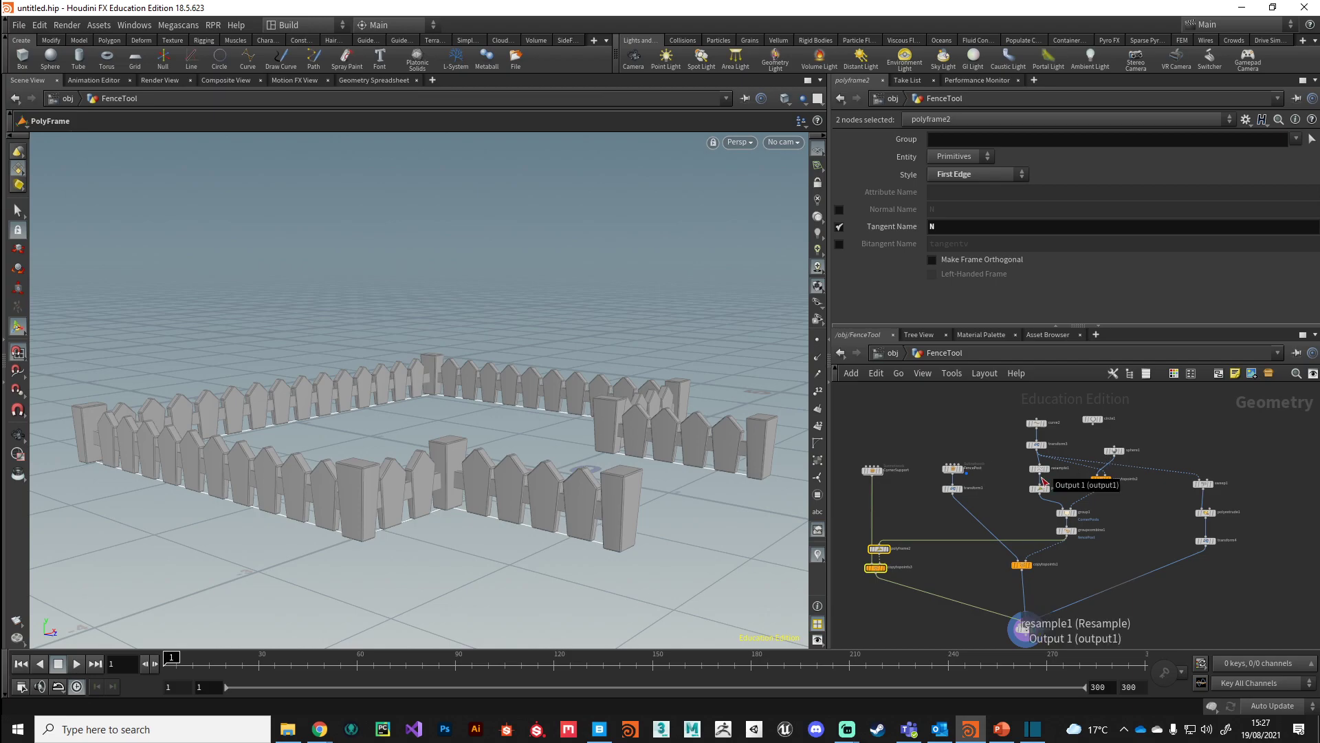
{"action": "middle_click_drag", "start_coordinate": [962, 589], "coordinate": [1011, 531]}
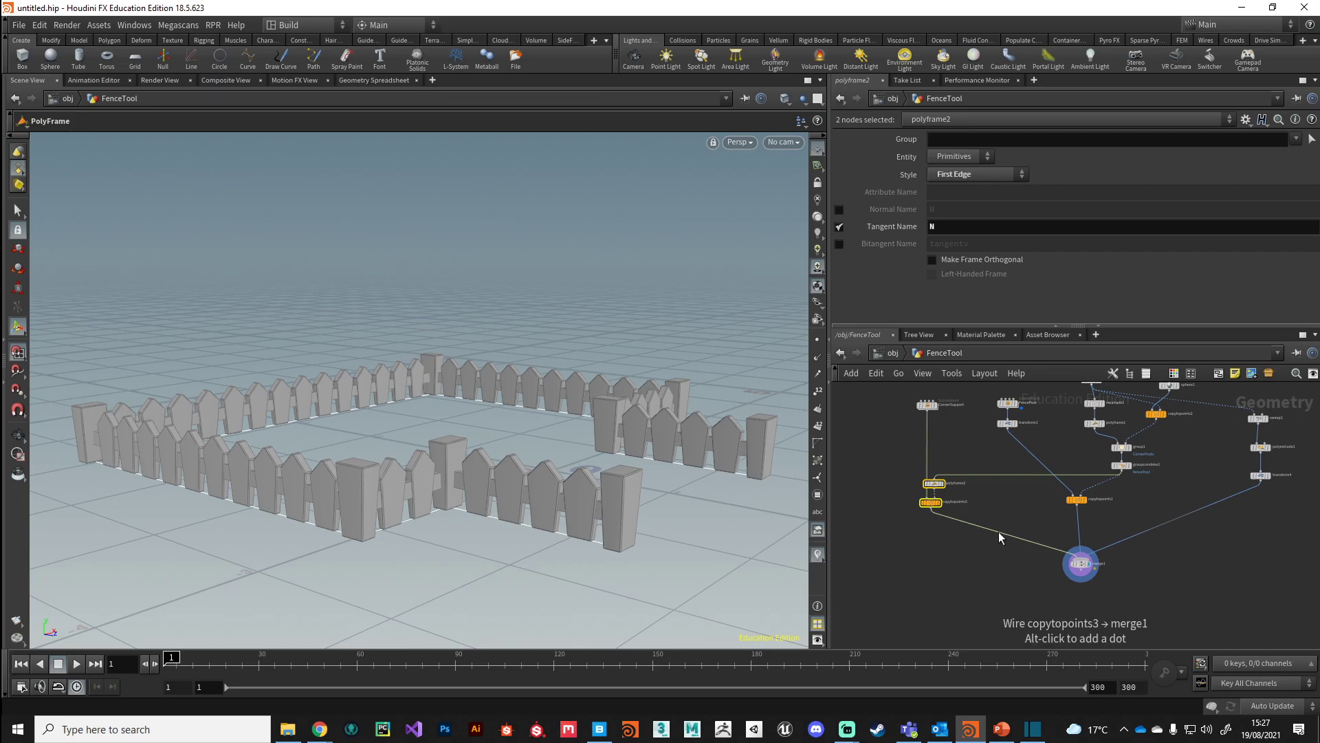
{"action": "left_click_drag", "start_coordinate": [1001, 532], "coordinate": [931, 554], "text": "alt"}
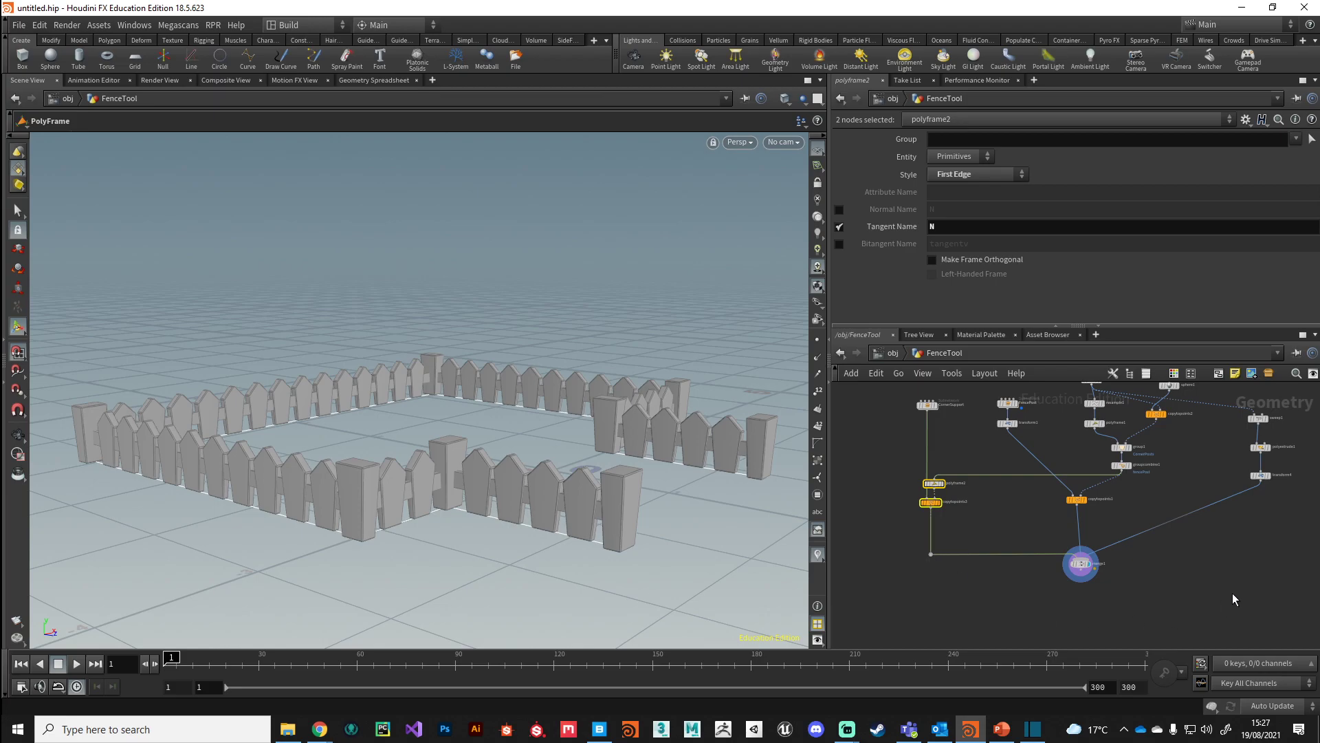
Route the transform4 wire to merge1 through a dot and move sweep1, polyextrude1 and transform4 away from the rest of the network
{"action": "left_click_drag", "start_coordinate": [1175, 522], "coordinate": [1266, 554], "text": "alt"}
{"action": "middle_click_drag", "start_coordinate": [1191, 493], "coordinate": [996, 530]}
{"action": "left_click_drag", "start_coordinate": [1028, 631], "coordinate": [1142, 425]}
{"action": "left_click_drag", "start_coordinate": [1066, 459], "coordinate": [1195, 467]}
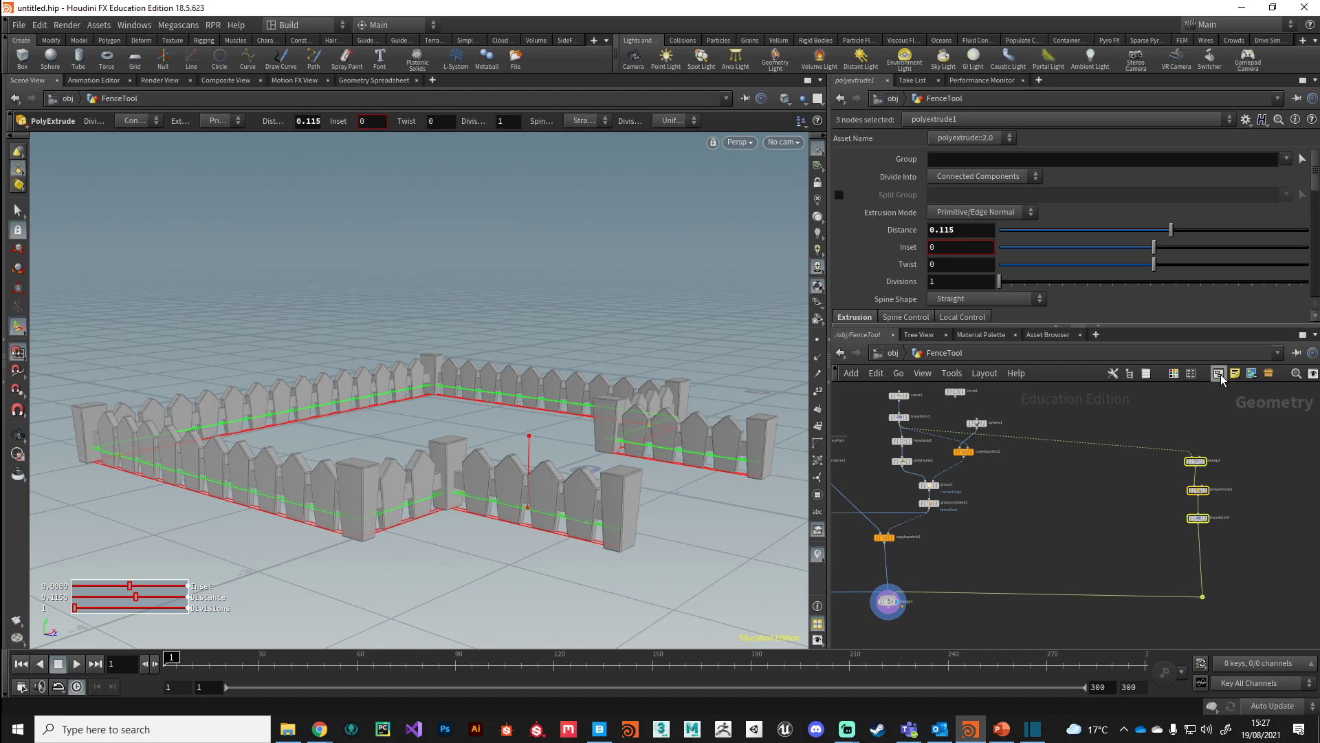
Enclose sweep1, polyextrude1, transform4 and their dot in a network box titled LongPlank
{"action": "left_click_drag", "start_coordinate": [1152, 421], "coordinate": [1262, 626]}
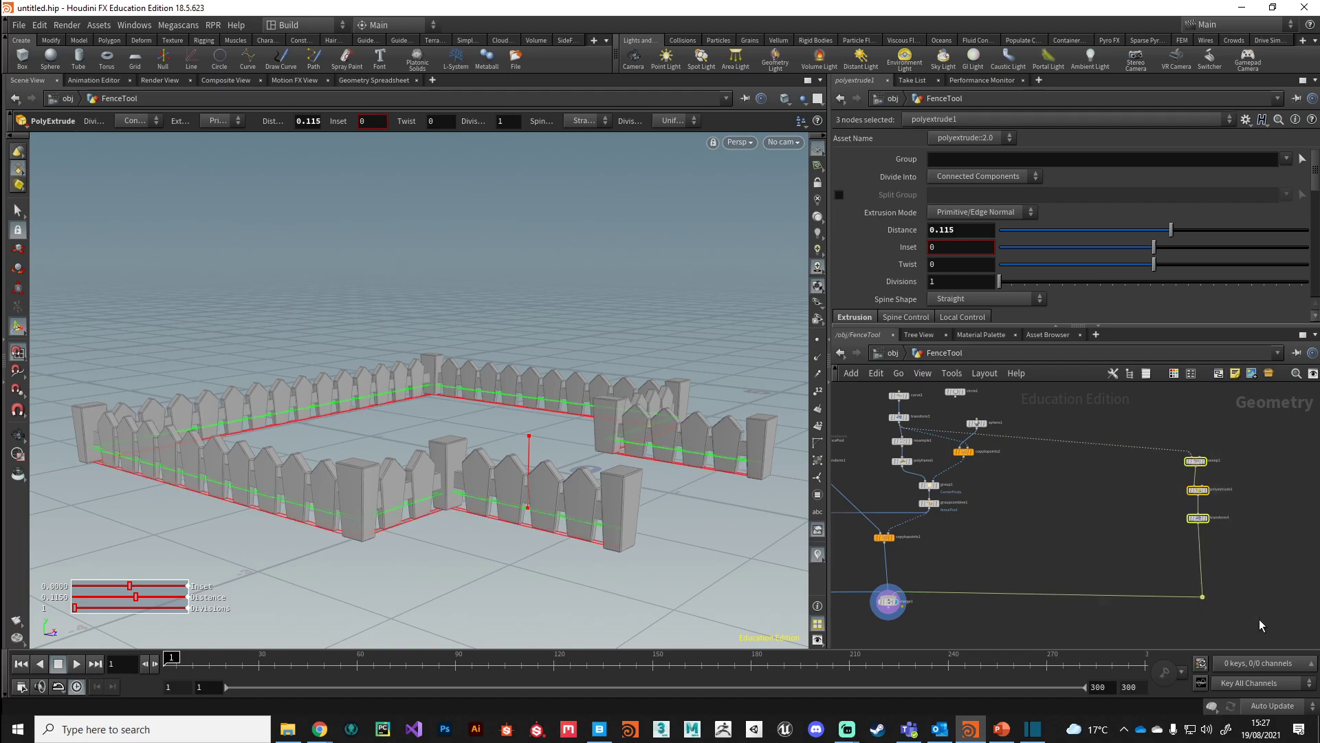
{"action": "left_click", "coordinate": [1217, 380]}
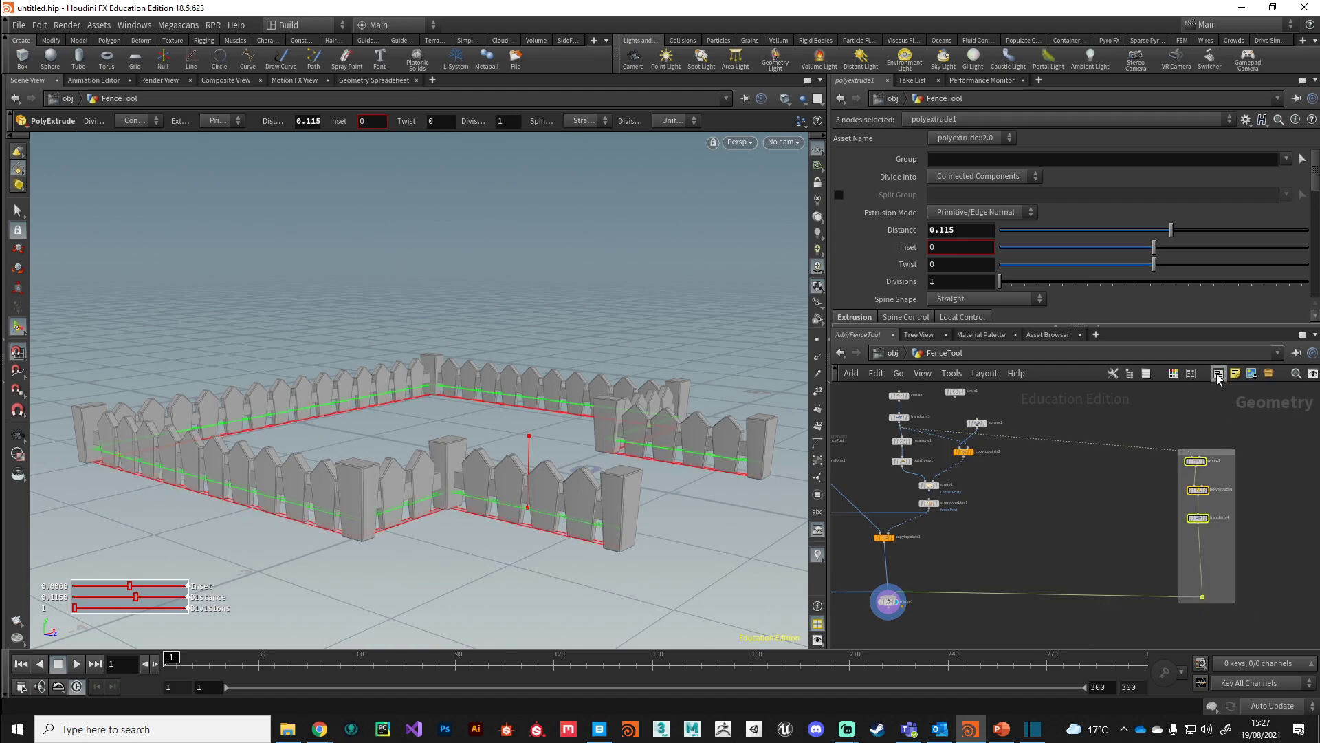
{"action": "scroll", "coordinate": [1201, 454], "scroll_direction": "up", "scroll_amount": 4}
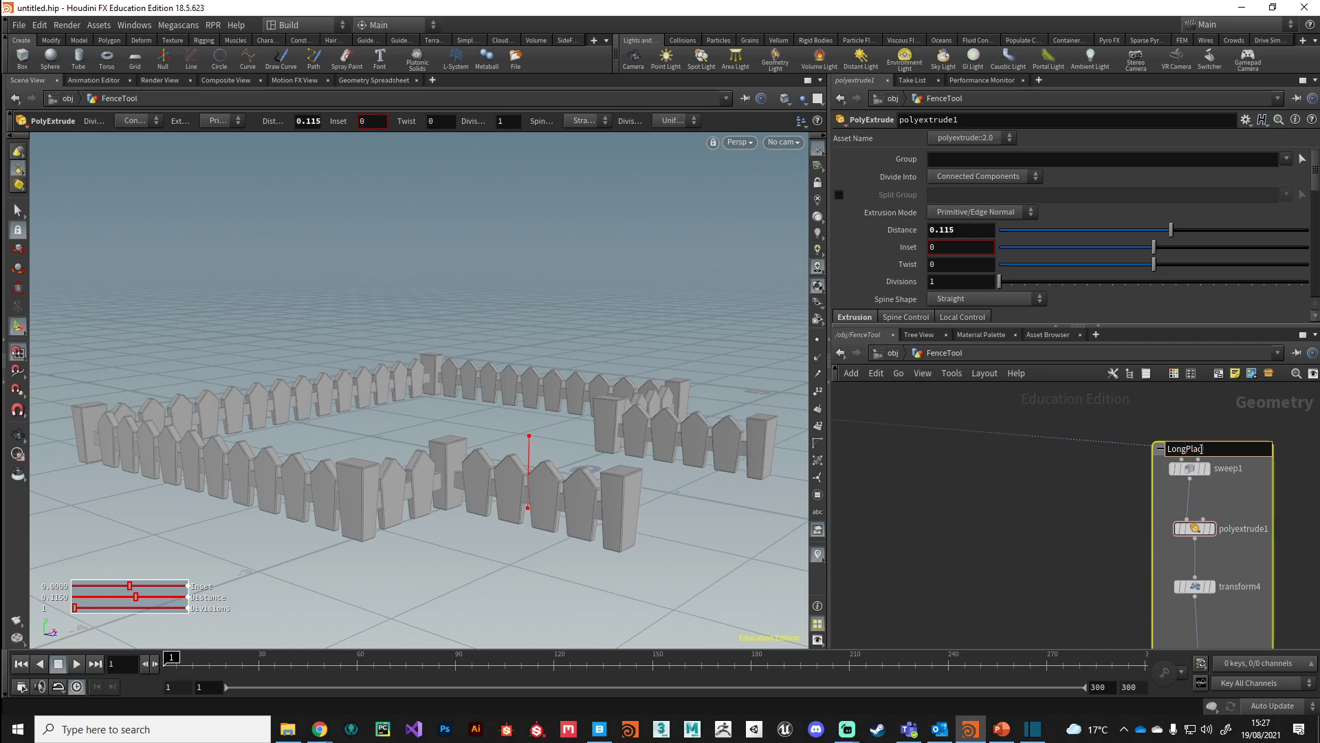
{"action": "type", "text": "k"}
{"action": "key", "text": "Return"}
Reposition the CornerSupport and FencePost subnetworks side by side above their branches
{"action": "key", "text": "h"}
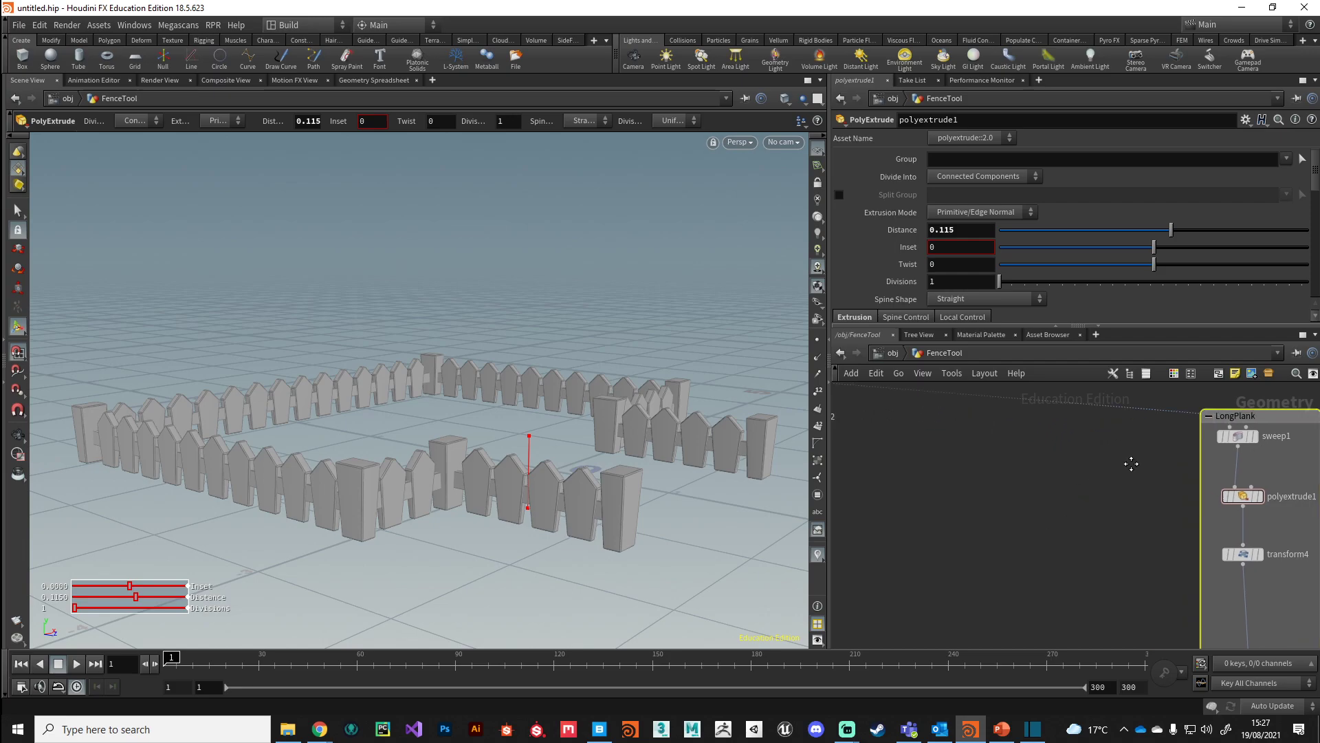
{"action": "left_click_drag", "start_coordinate": [930, 417], "coordinate": [1049, 409]}
{"action": "middle_click_drag", "start_coordinate": [1026, 453], "coordinate": [1026, 465]}
{"action": "scroll", "coordinate": [1004, 471], "scroll_direction": "up", "scroll_amount": 5}
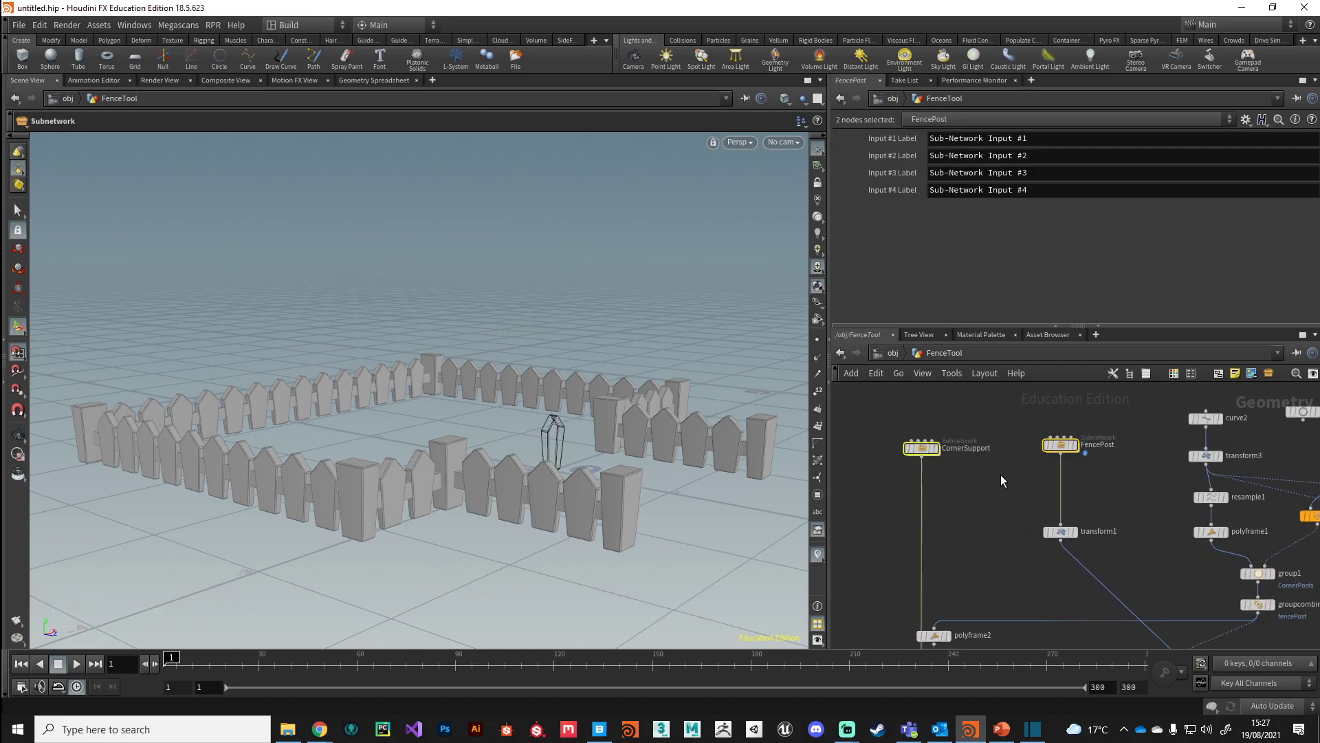
{"action": "left_click_drag", "start_coordinate": [920, 458], "coordinate": [912, 460]}
{"action": "left_click", "coordinate": [1009, 497]}
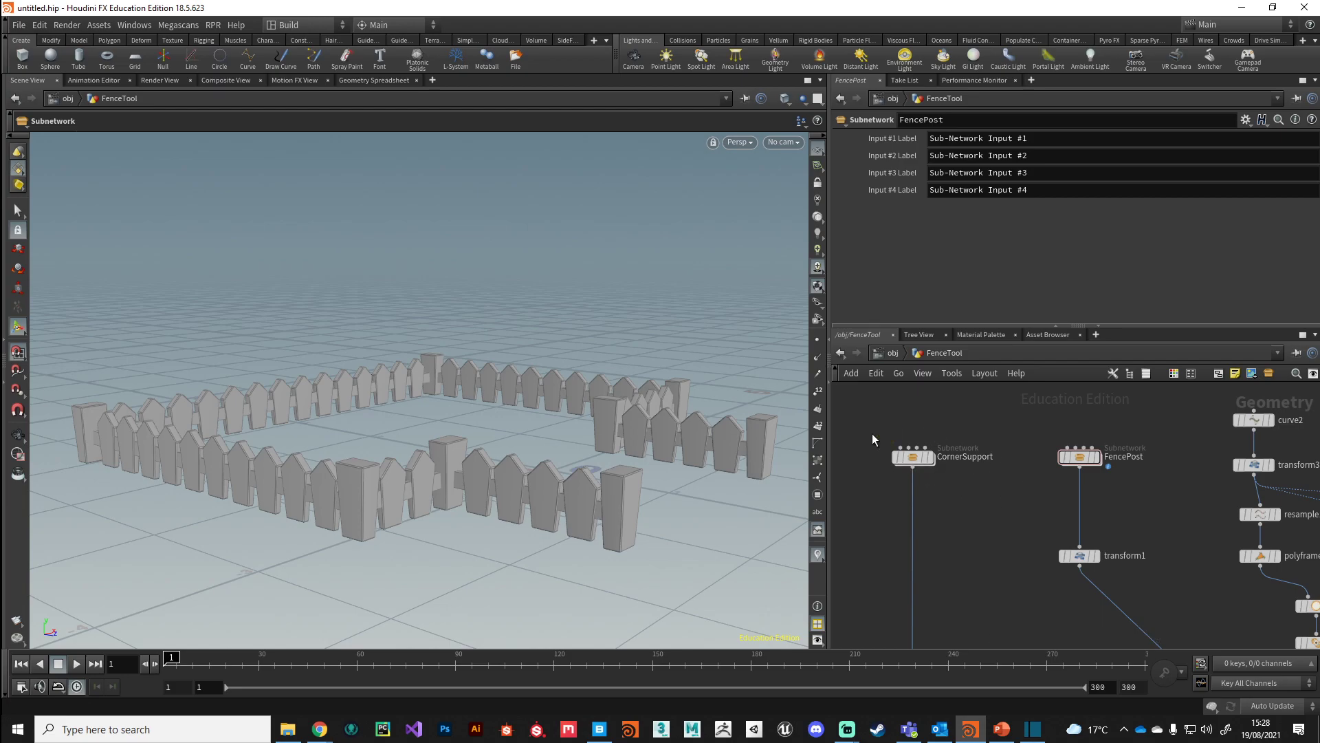
Color the CornerSupport and FencePost nodes light blue
{"action": "left_click_drag", "start_coordinate": [870, 428], "coordinate": [1167, 513]}
{"action": "key", "text": "c"}
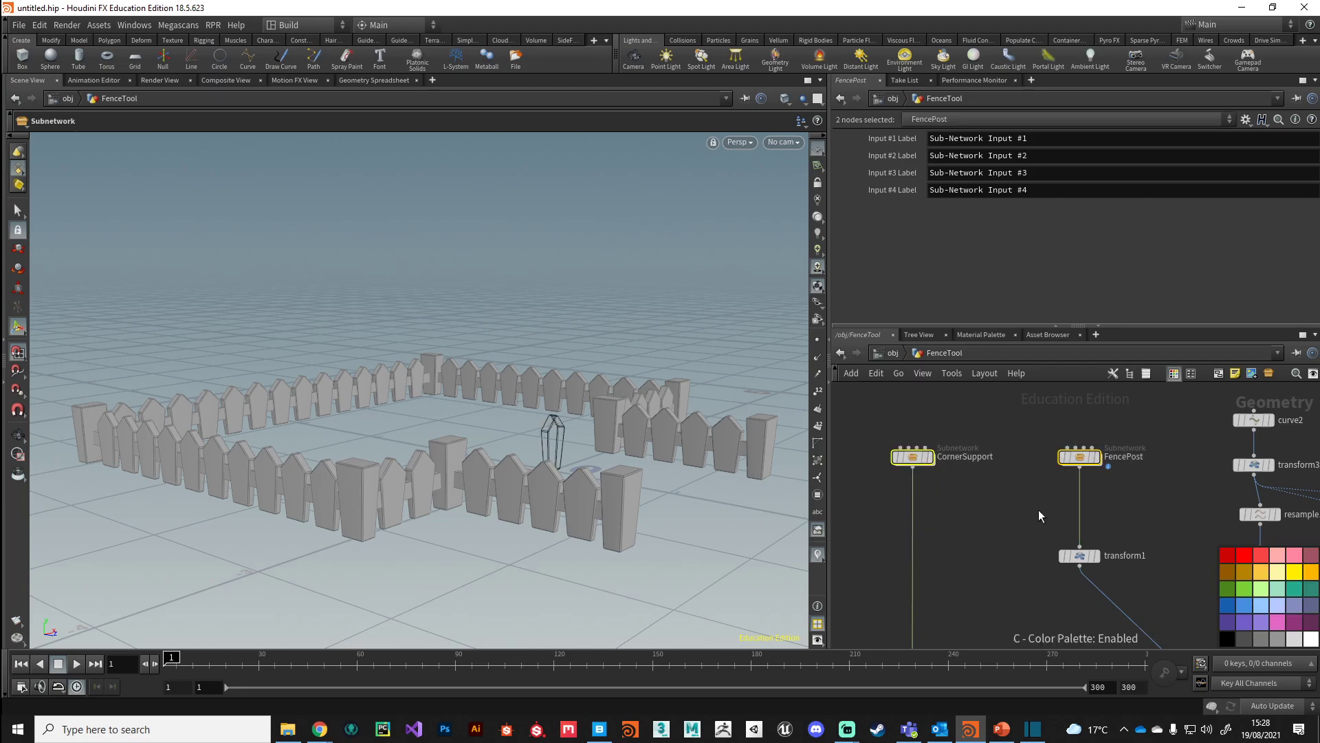
{"action": "left_click", "coordinate": [1261, 608]}
{"action": "left_click", "coordinate": [1022, 596]}
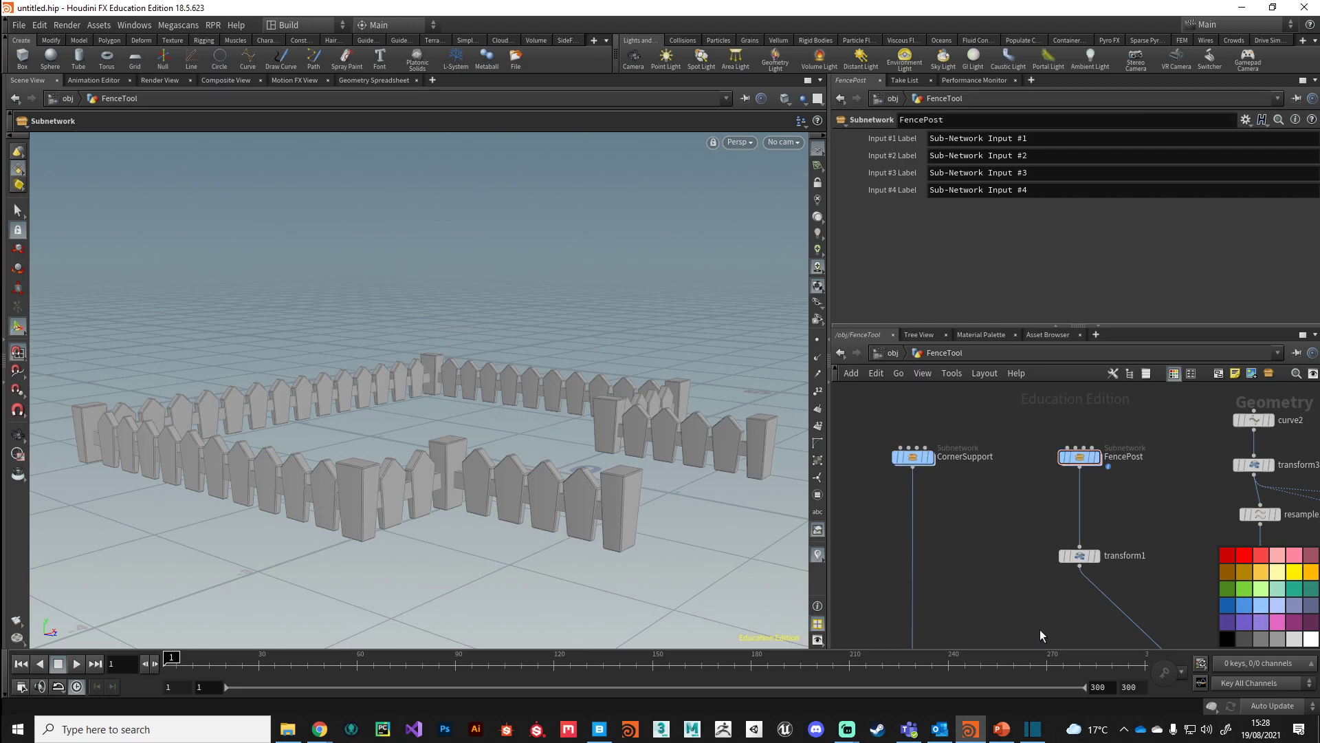
Move transform1 closer beneath FencePost and shift polyframe2 aside from the CornerSupport wire
{"action": "key", "text": "h"}
{"action": "middle_click_drag", "start_coordinate": [957, 538], "coordinate": [945, 507]}
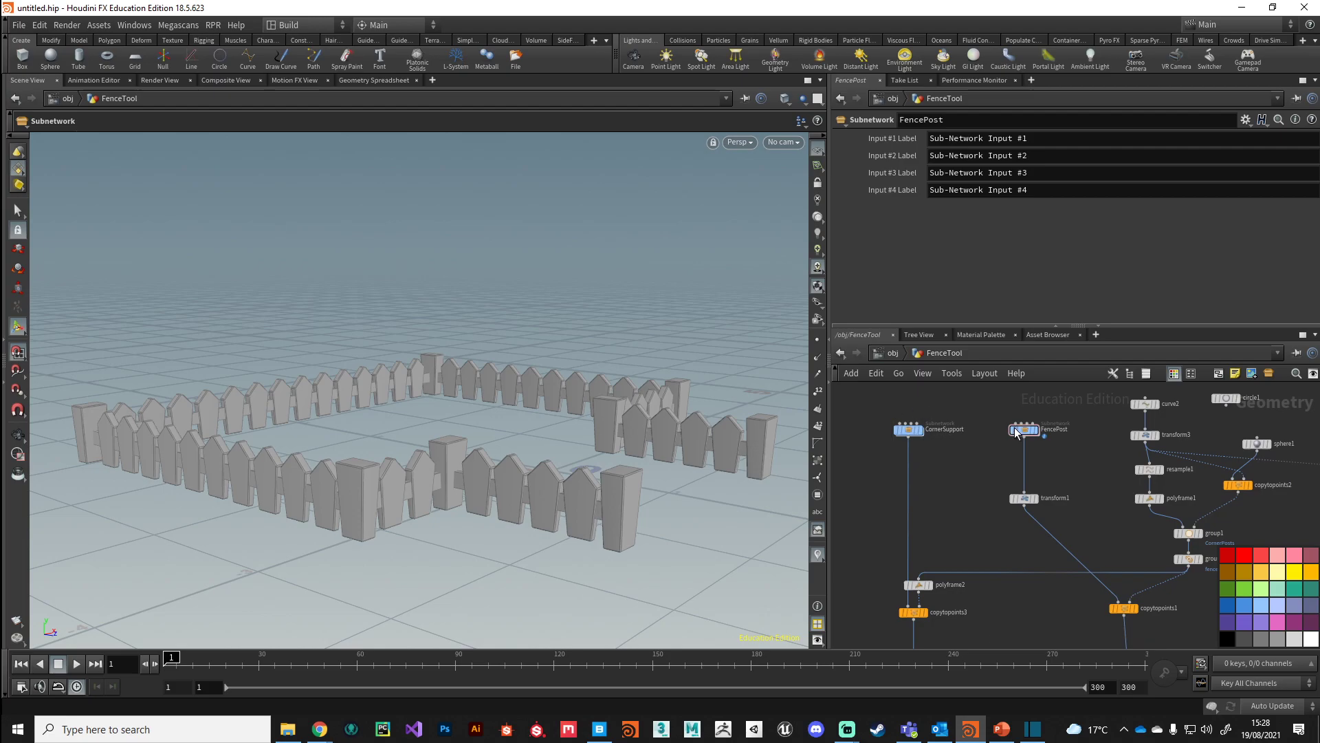
{"action": "mouse_move", "coordinate": [1023, 432]}
{"action": "middle_click_drag", "start_coordinate": [980, 551], "coordinate": [985, 508]}
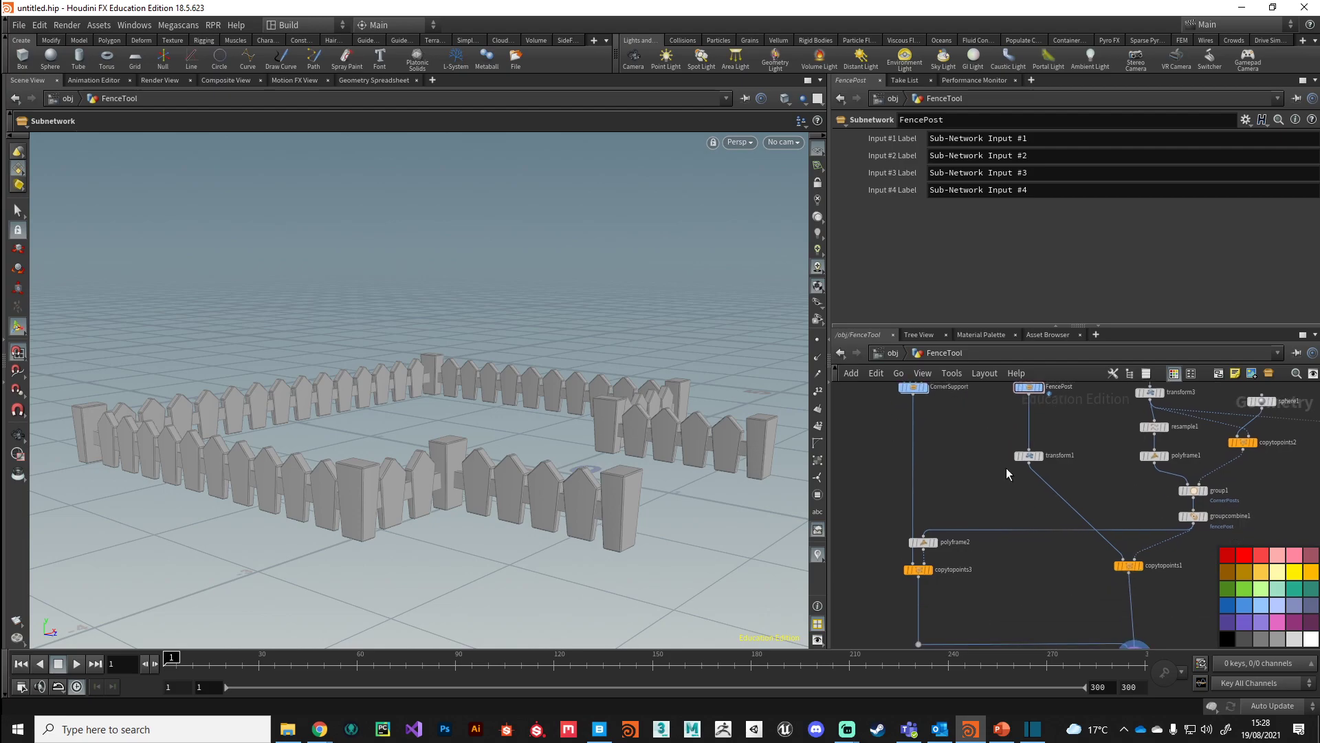
{"action": "left_click_drag", "start_coordinate": [1031, 457], "coordinate": [1031, 421]}
{"action": "middle_click_drag", "start_coordinate": [985, 513], "coordinate": [1011, 460]}
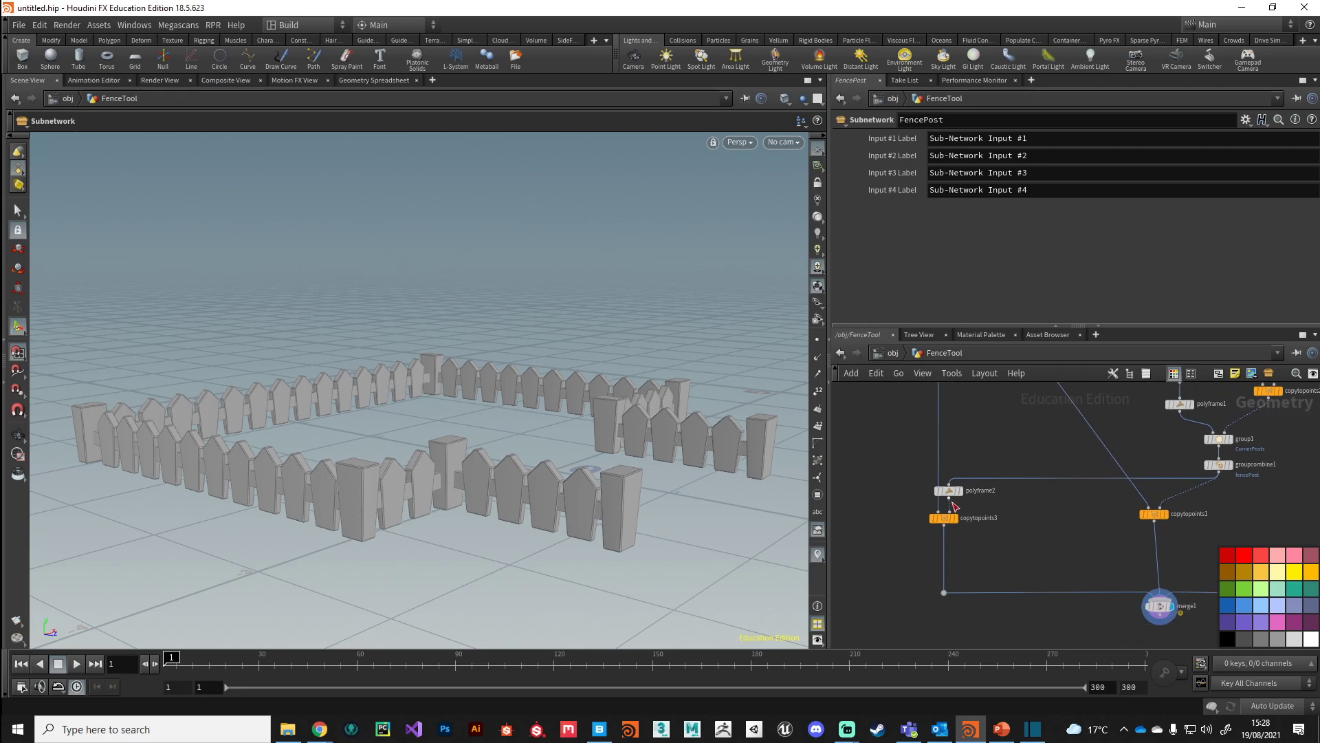
{"action": "left_click_drag", "start_coordinate": [954, 492], "coordinate": [973, 493]}
Examine the corner posts' orientation and the rail joints around the whole fence
{"action": "left_click_drag", "start_coordinate": [572, 546], "coordinate": [606, 504], "text": "alt"}
{"action": "middle_click_drag", "start_coordinate": [605, 504], "coordinate": [430, 580], "text": "alt"}
{"action": "scroll", "coordinate": [430, 580], "scroll_direction": "up", "scroll_amount": 3}
{"action": "left_click_drag", "start_coordinate": [539, 417], "coordinate": [516, 506]}
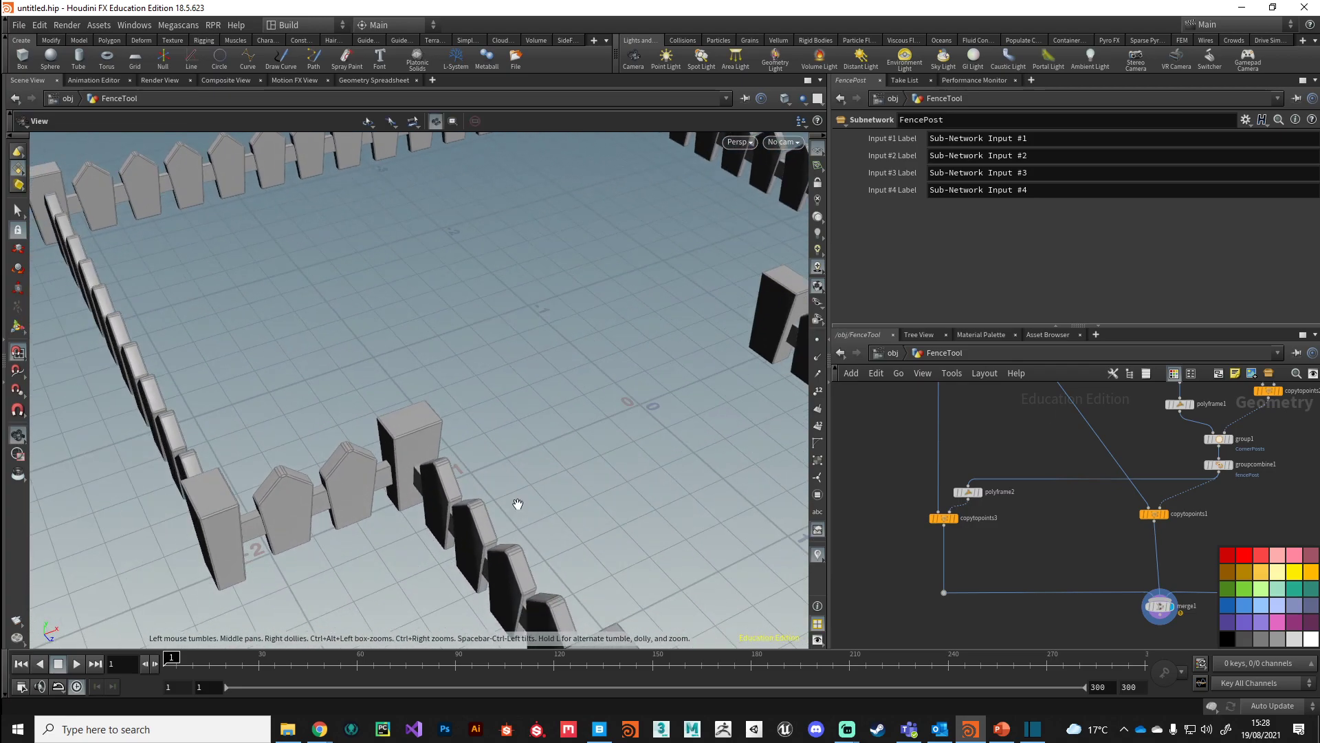
{"action": "left_click_drag", "start_coordinate": [501, 451], "coordinate": [438, 510]}
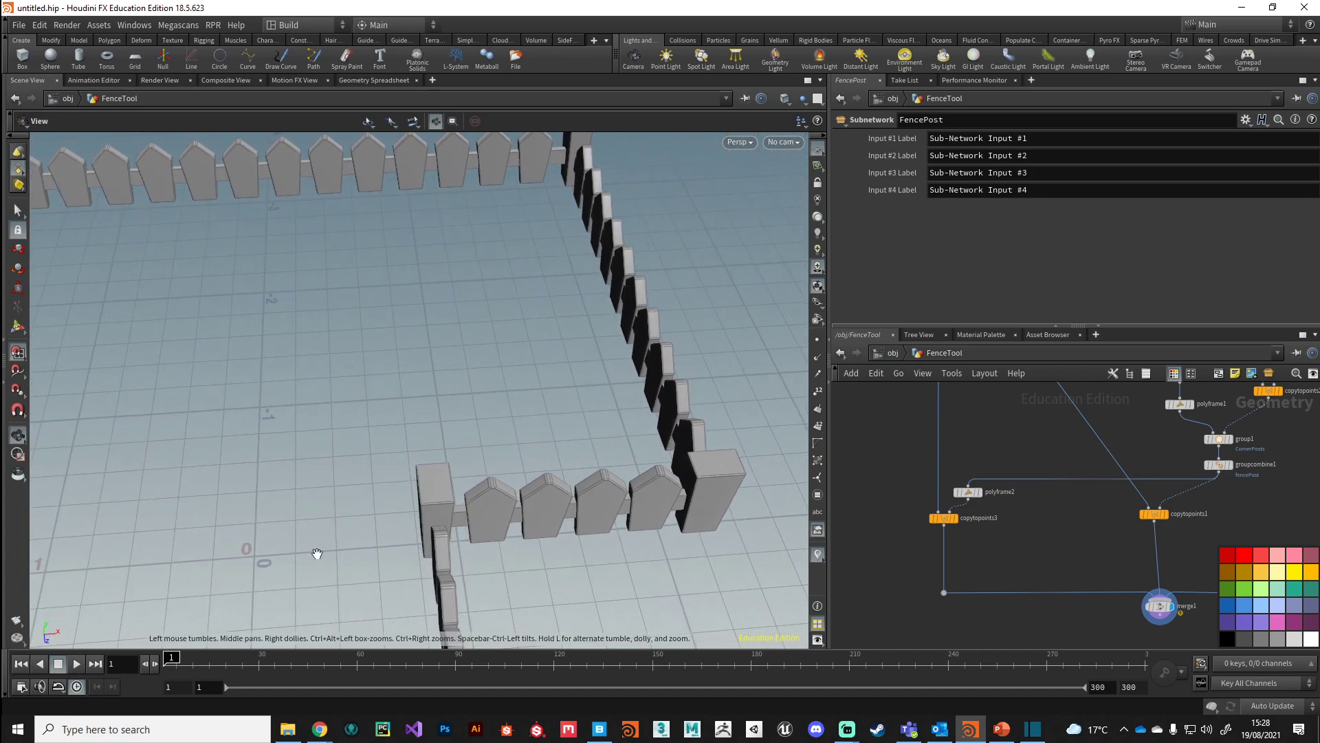
{"action": "left_click_drag", "start_coordinate": [318, 553], "coordinate": [469, 523]}
{"action": "middle_click_drag", "start_coordinate": [523, 546], "coordinate": [468, 516]}
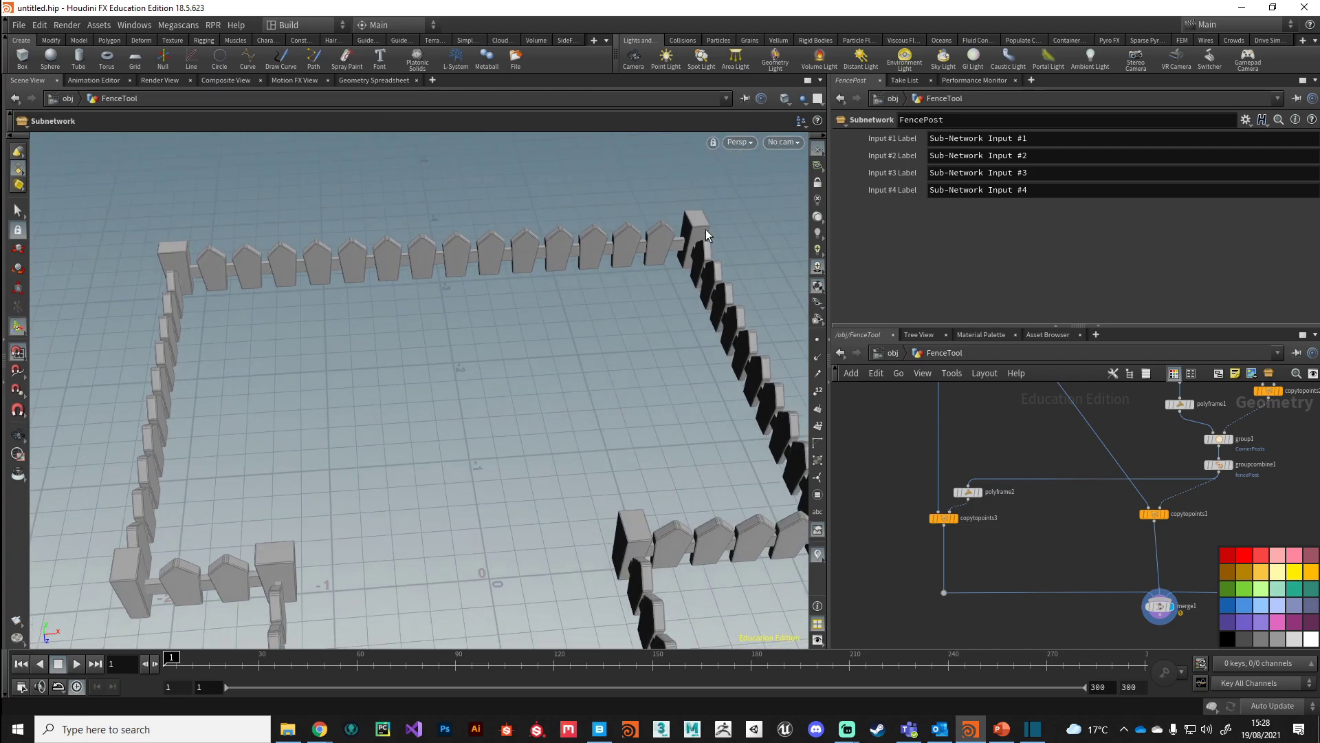
{"action": "scroll", "coordinate": [447, 481], "scroll_direction": "up", "scroll_amount": 3}
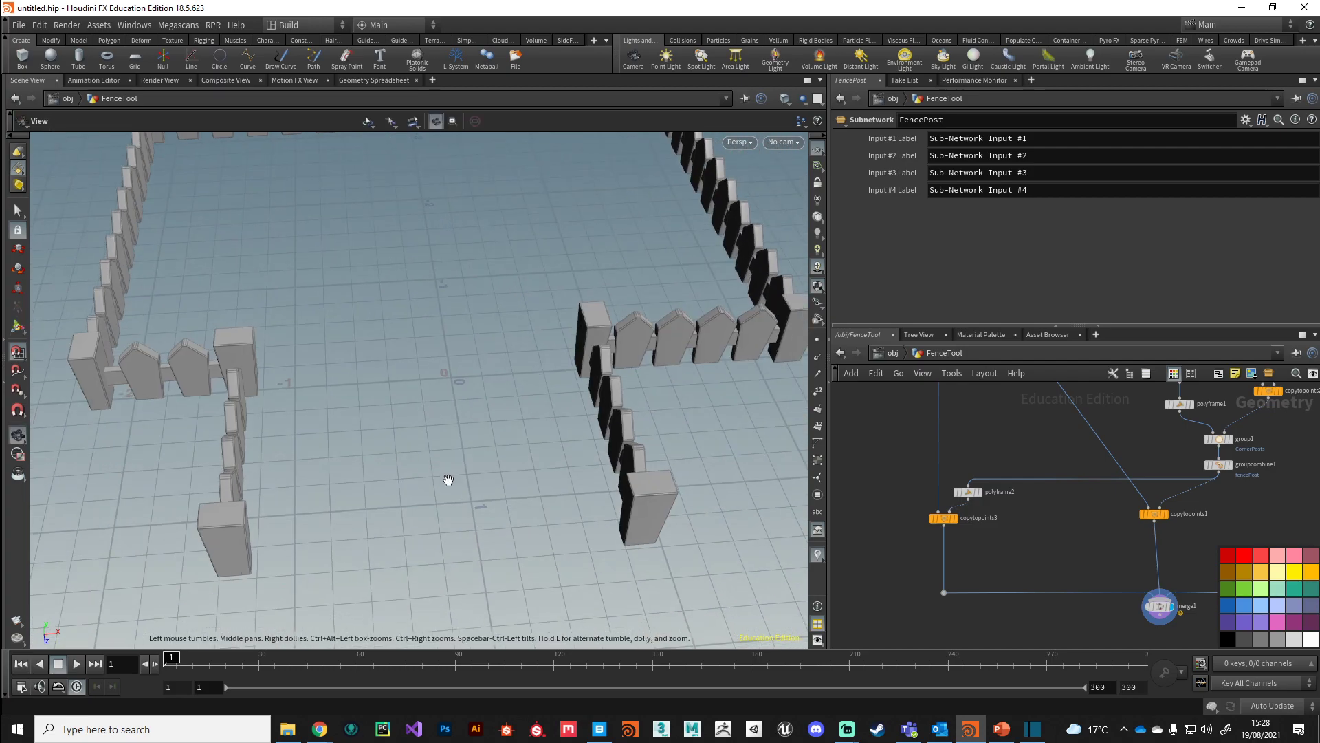
Delete polyframe2 from the corner post branch and check how the corner posts are oriented
{"action": "left_click", "coordinate": [967, 492]}
{"action": "key", "text": "Delete"}
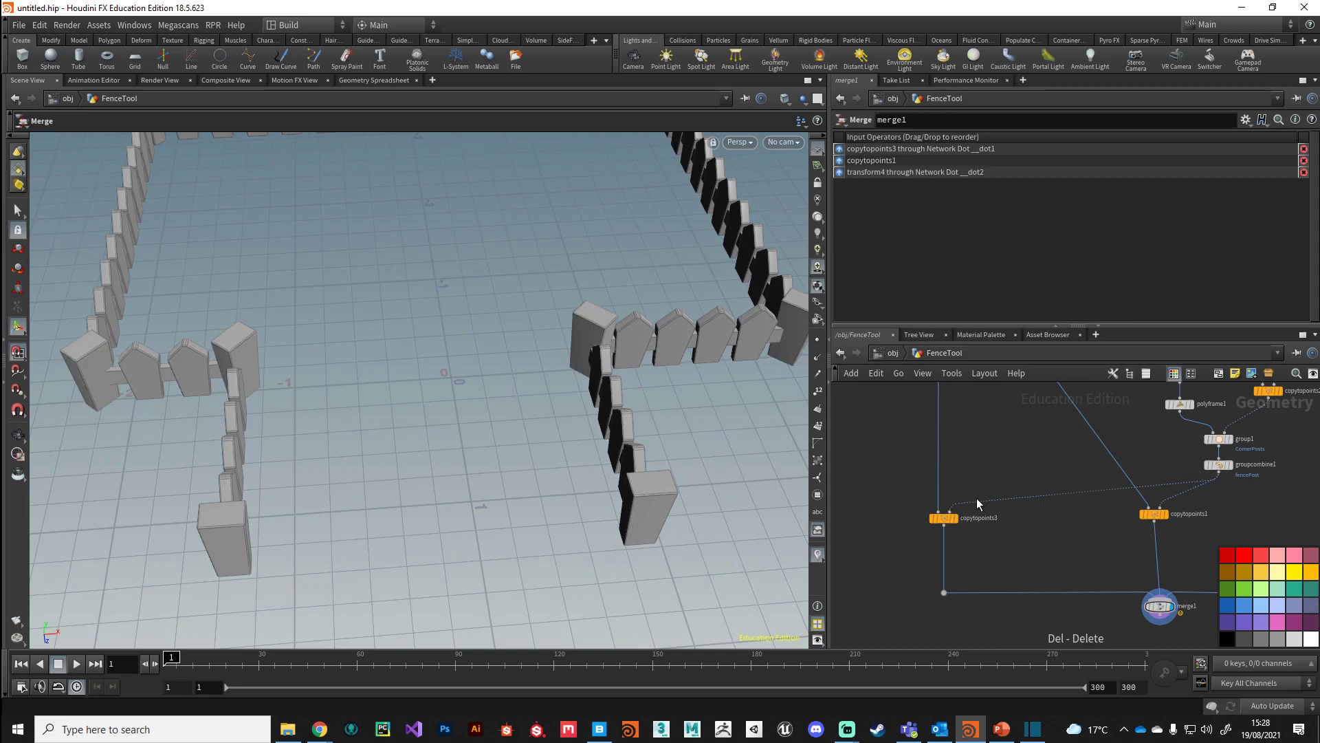
{"action": "middle_click_drag", "start_coordinate": [513, 335], "coordinate": [469, 492]}
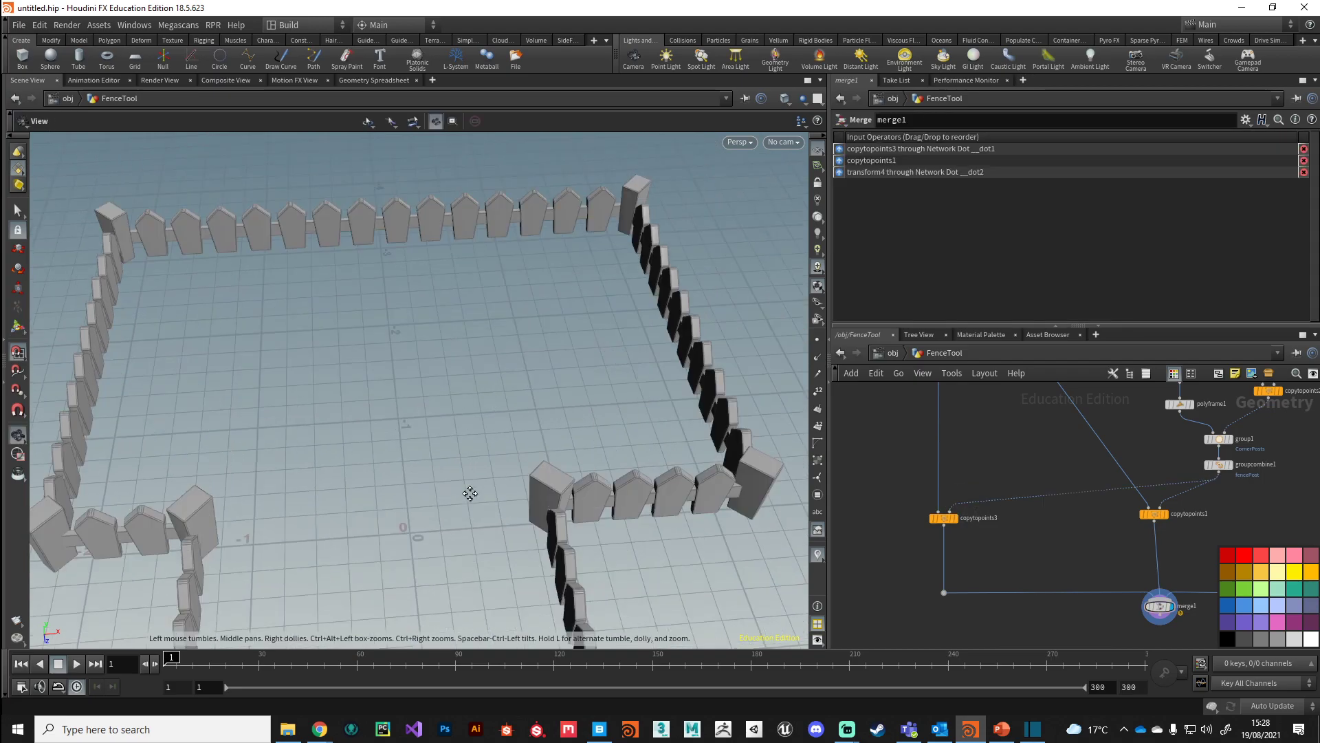
{"action": "scroll", "coordinate": [468, 492], "scroll_direction": "down", "scroll_amount": 2}
Change polyframe1's Style to First Edge and check the corner posts
{"action": "middle_click_drag", "start_coordinate": [1152, 451], "coordinate": [1103, 502]}
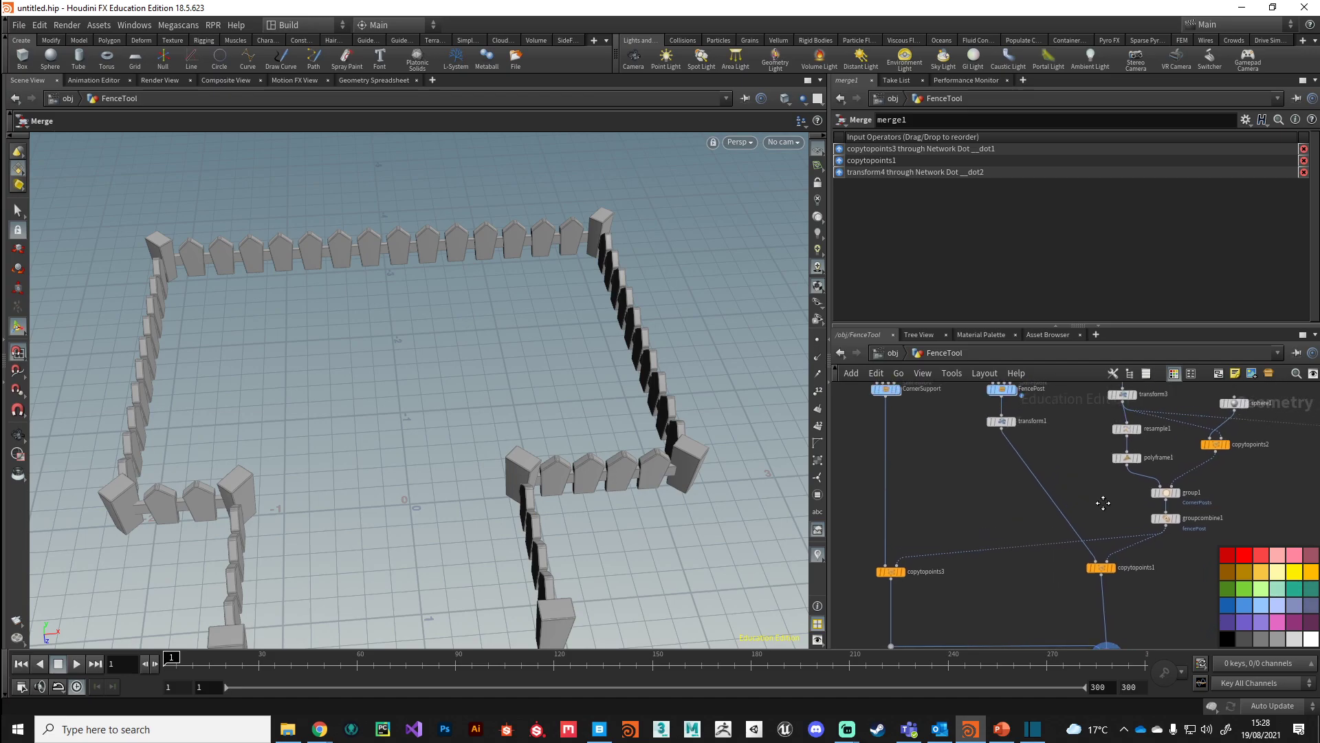
{"action": "left_click", "coordinate": [1128, 459]}
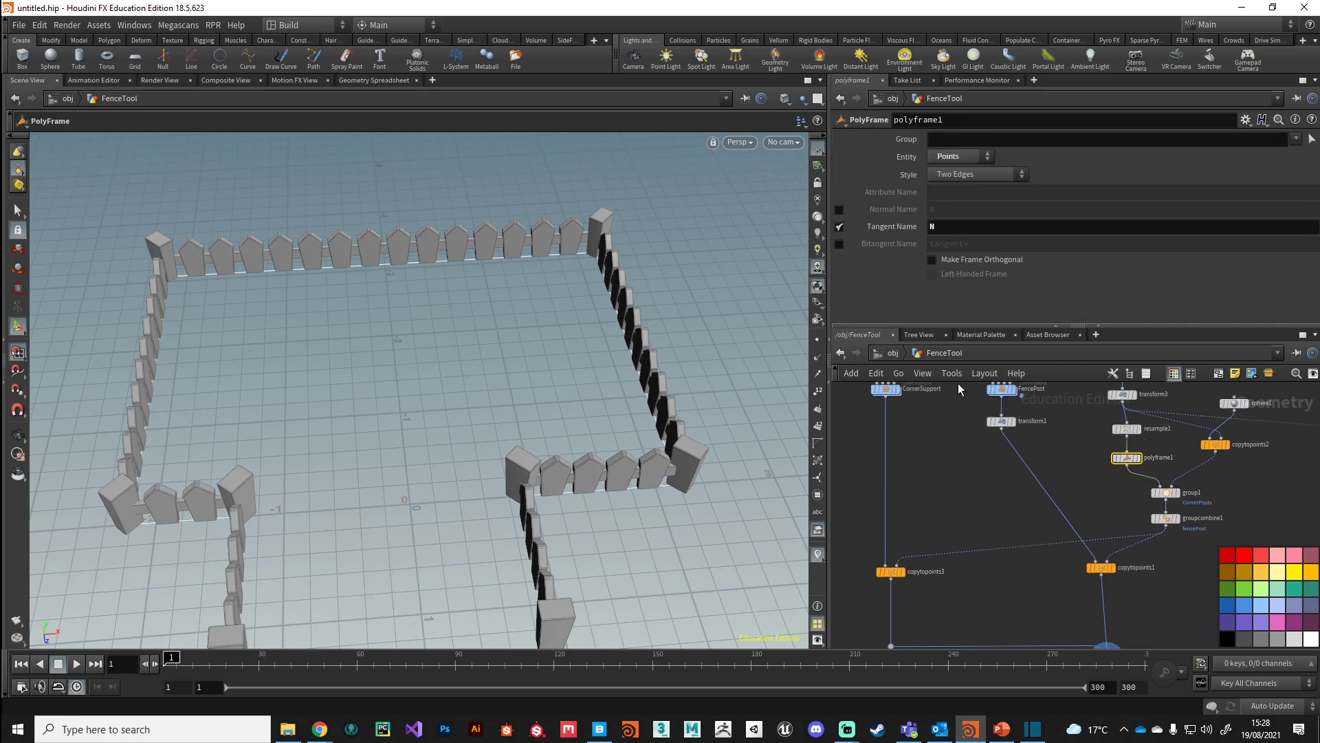
{"action": "left_click", "coordinate": [977, 176]}
{"action": "left_click", "coordinate": [969, 188]}
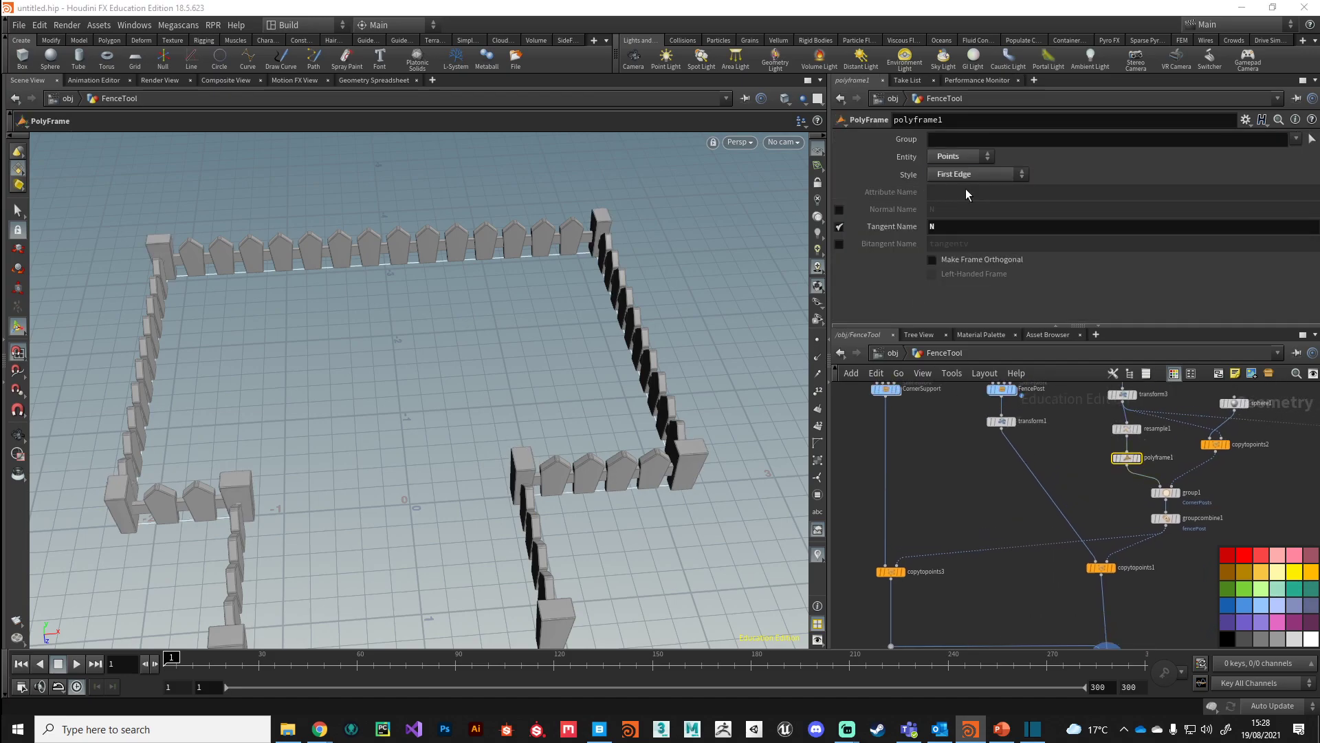
{"action": "middle_click_drag", "start_coordinate": [330, 609], "coordinate": [419, 539], "text": "alt"}
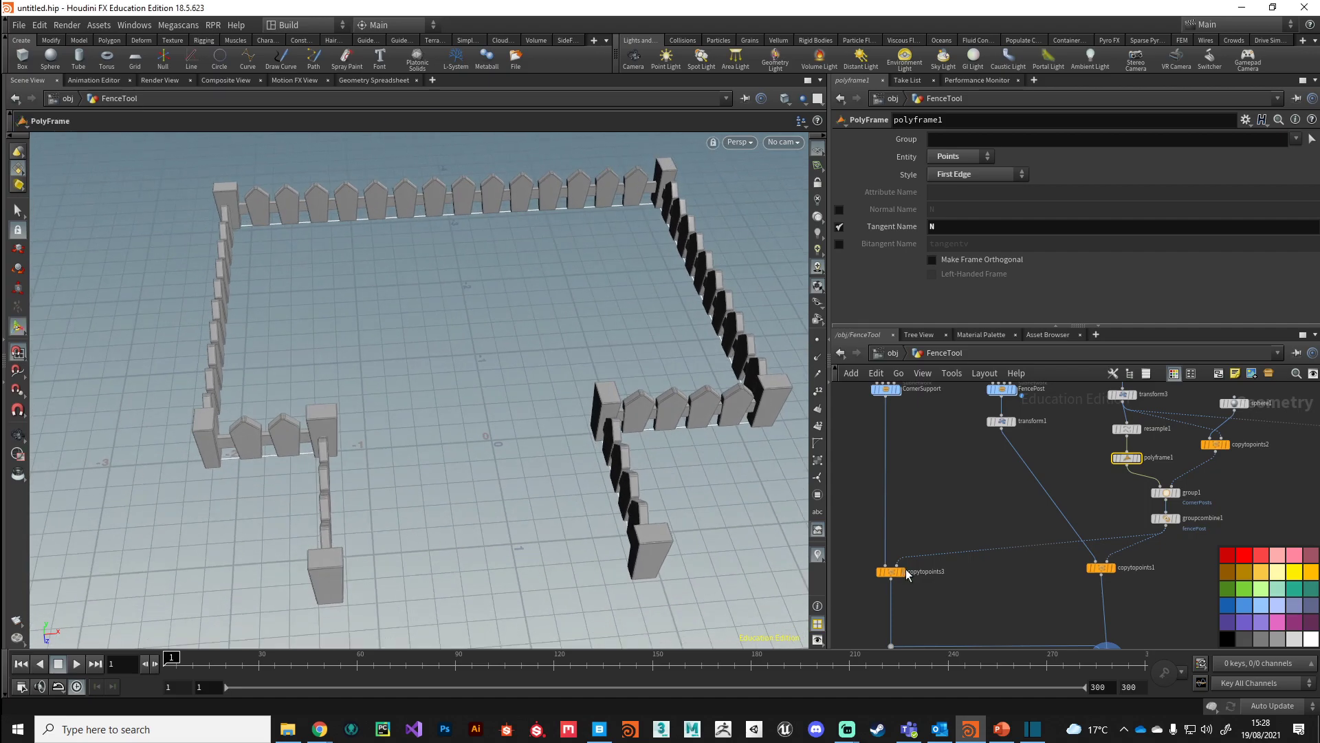
Insert an Attribute Delete node between groupcombine1 and the target points input of copytopoints3
{"action": "middle_click_drag", "start_coordinate": [951, 601], "coordinate": [987, 571]}
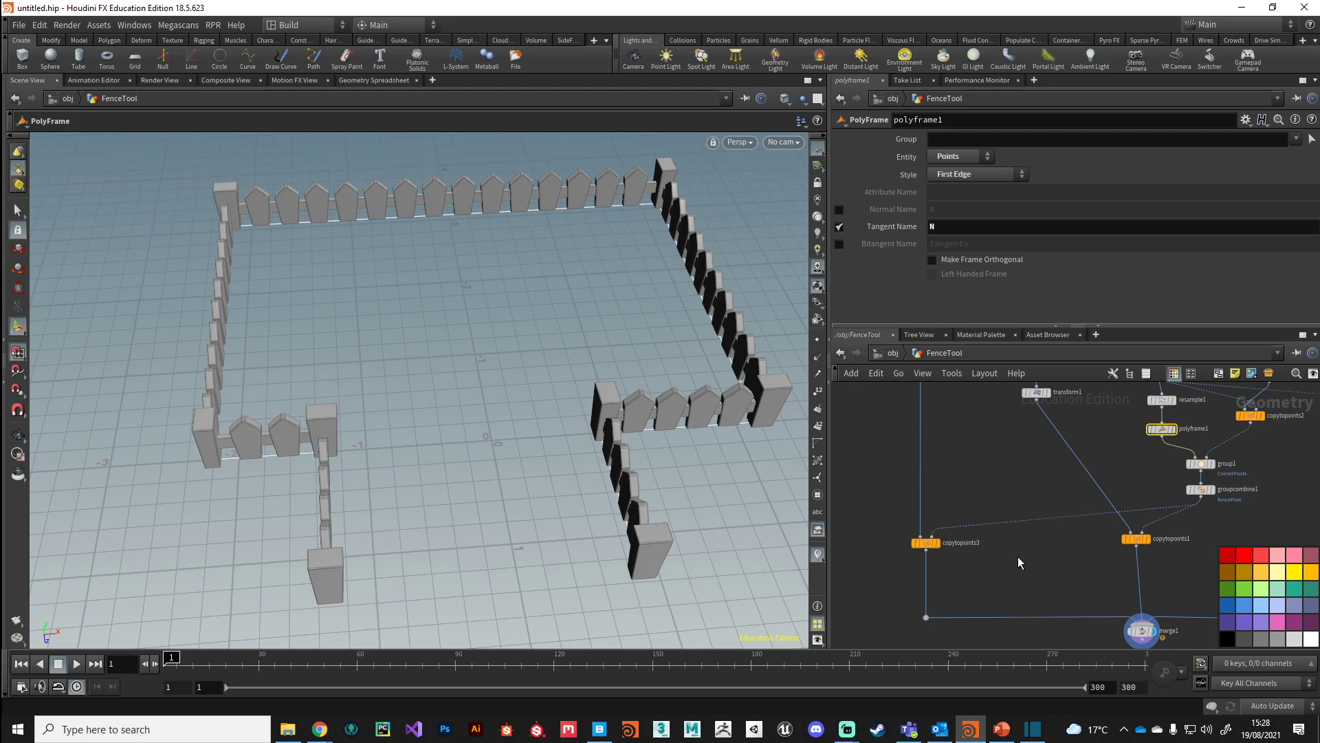
{"action": "key", "text": "Tab"}
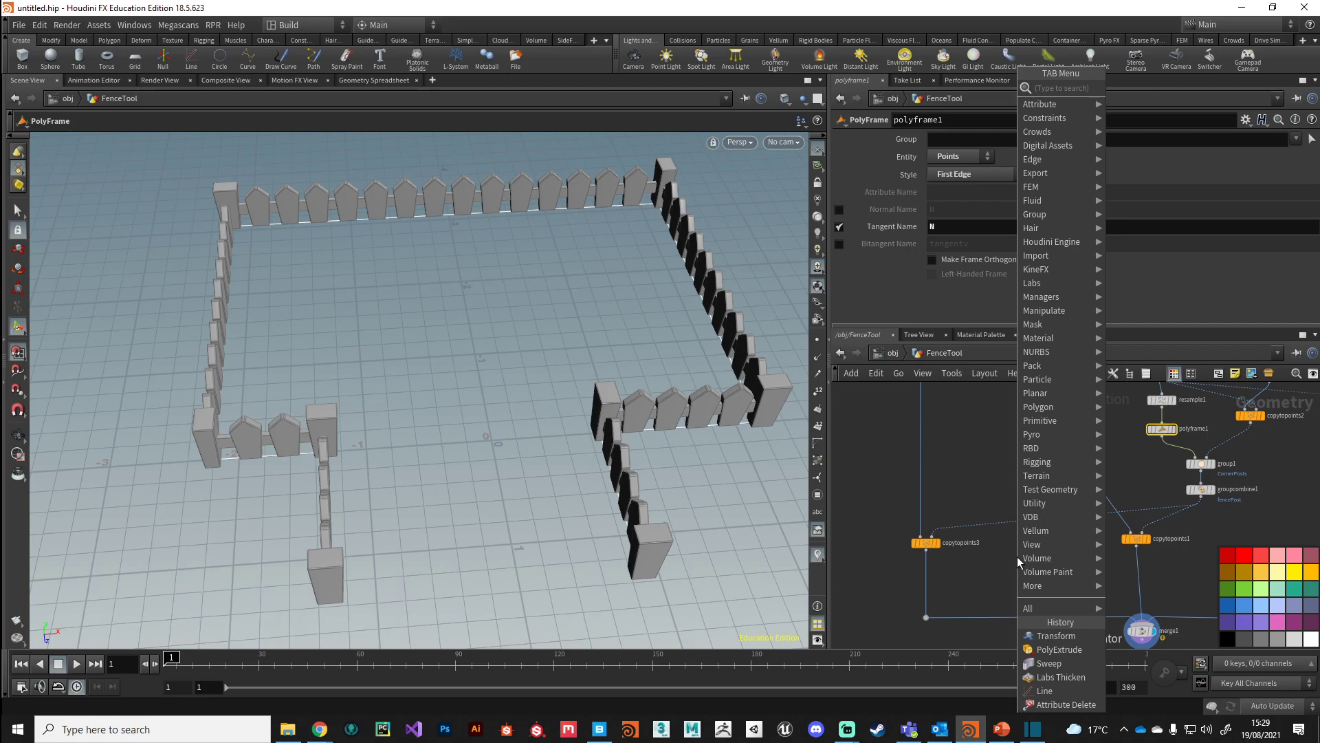
{"action": "type", "text": "dele"}
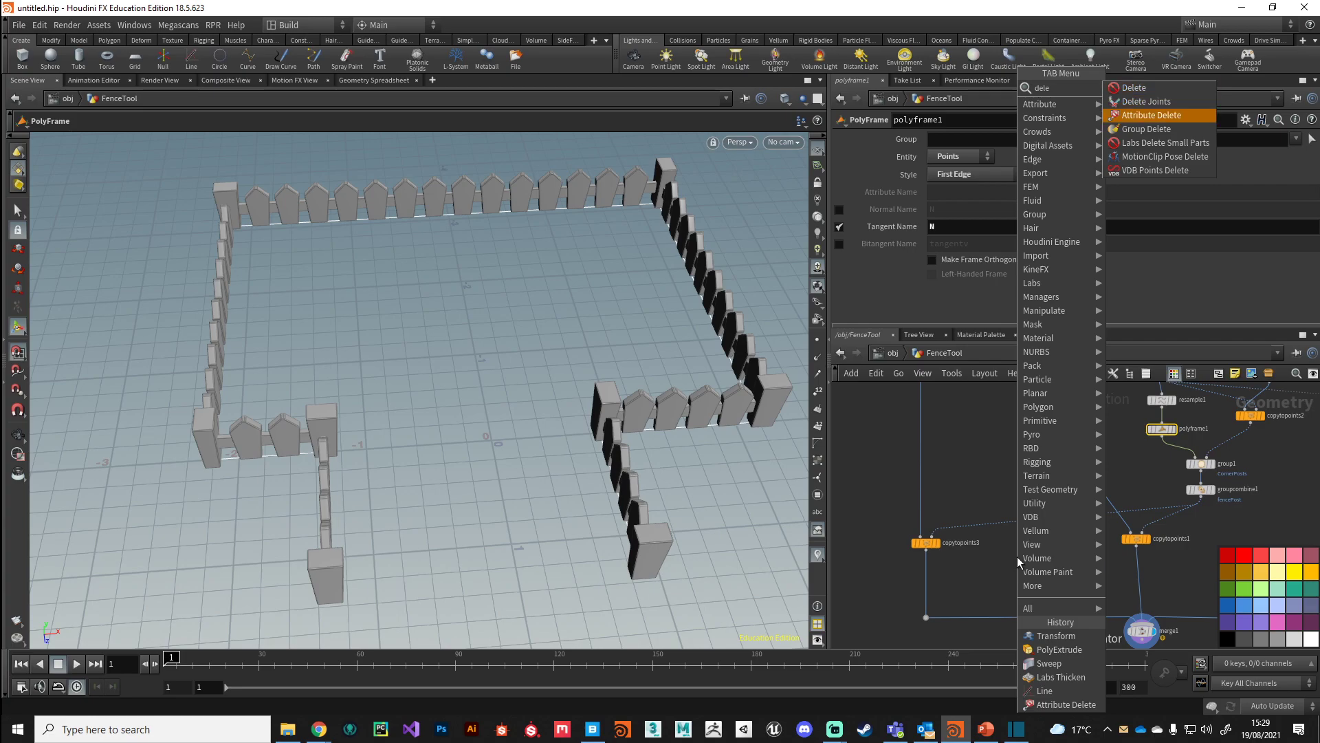
{"action": "key", "text": "Return"}
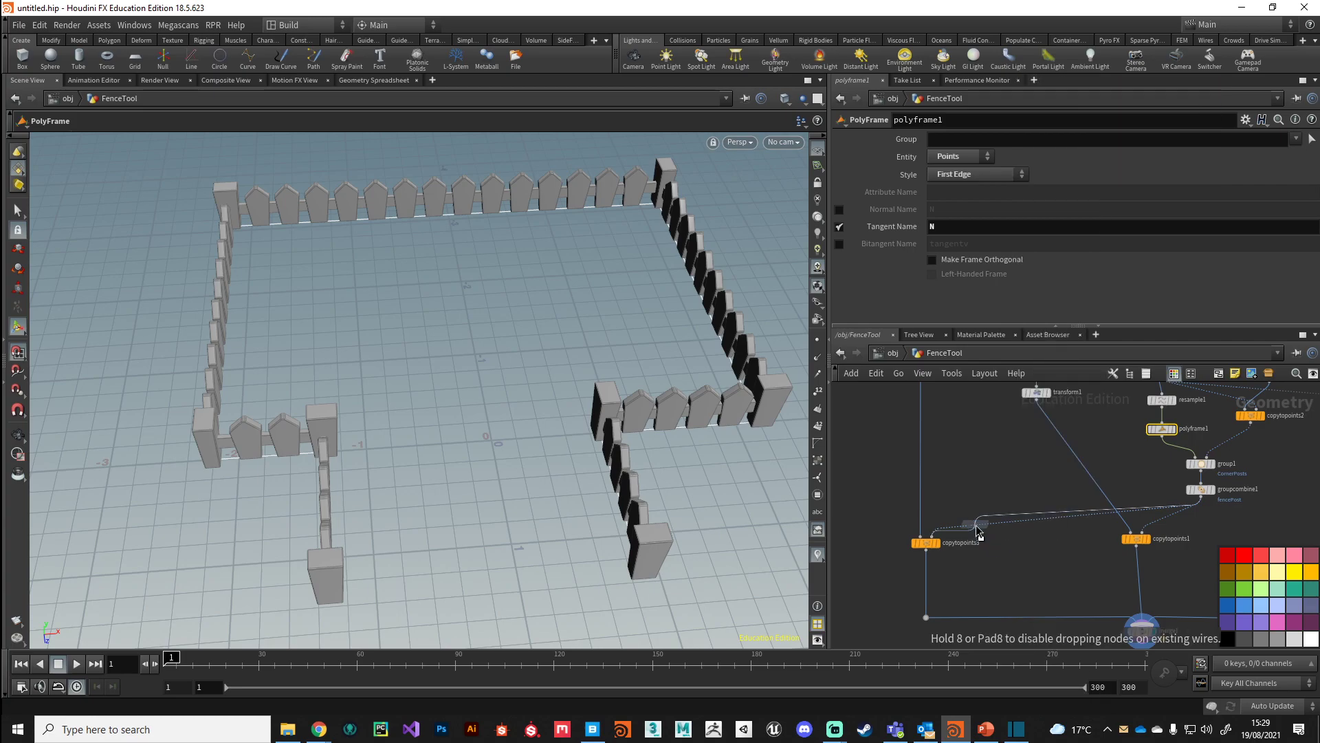
{"action": "left_click", "coordinate": [976, 526]}
{"action": "left_click_drag", "start_coordinate": [977, 526], "coordinate": [956, 524]}
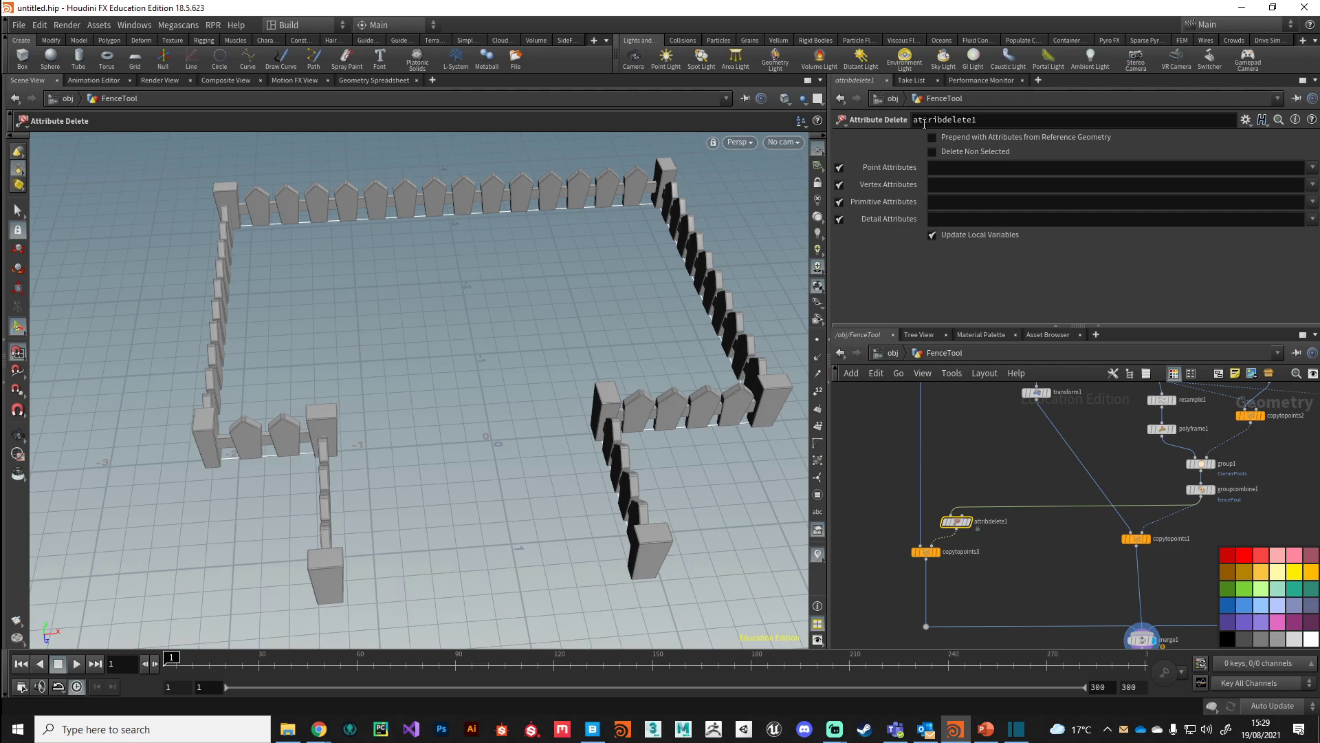
Set attribdelete1's Point Attributes to N and check the corner posts around the fence
{"action": "left_click", "coordinate": [937, 167]}
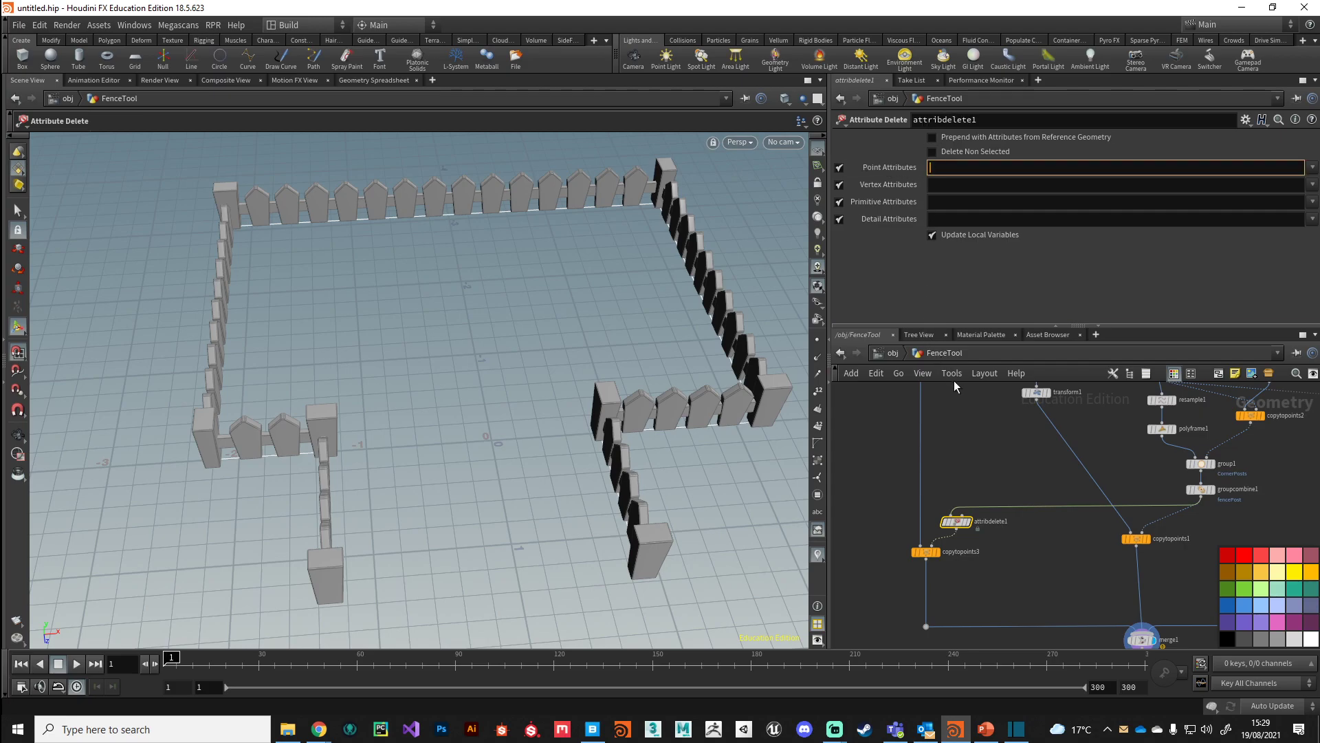
{"action": "key", "text": "Return"}
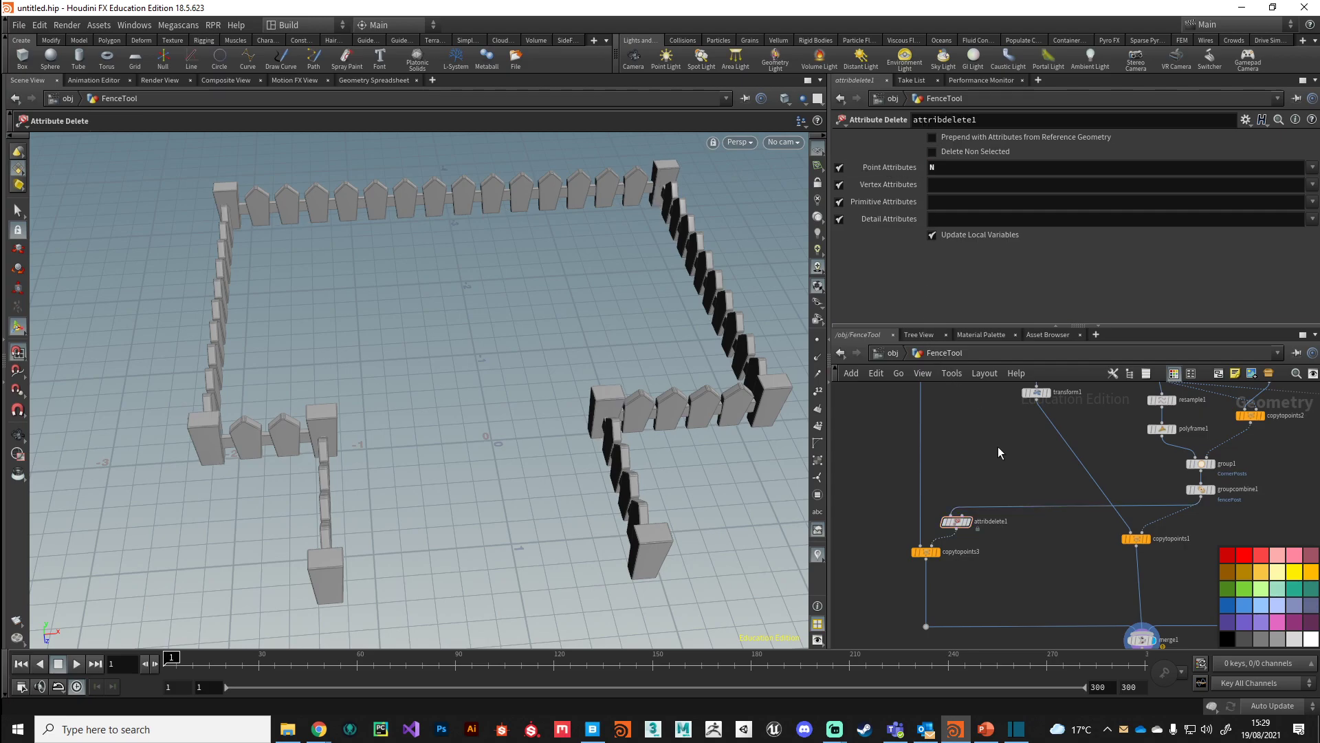
{"action": "key", "text": "Escape"}
{"action": "left_click_drag", "start_coordinate": [571, 491], "coordinate": [532, 490]}
{"action": "left_click_drag", "start_coordinate": [644, 479], "coordinate": [568, 504]}
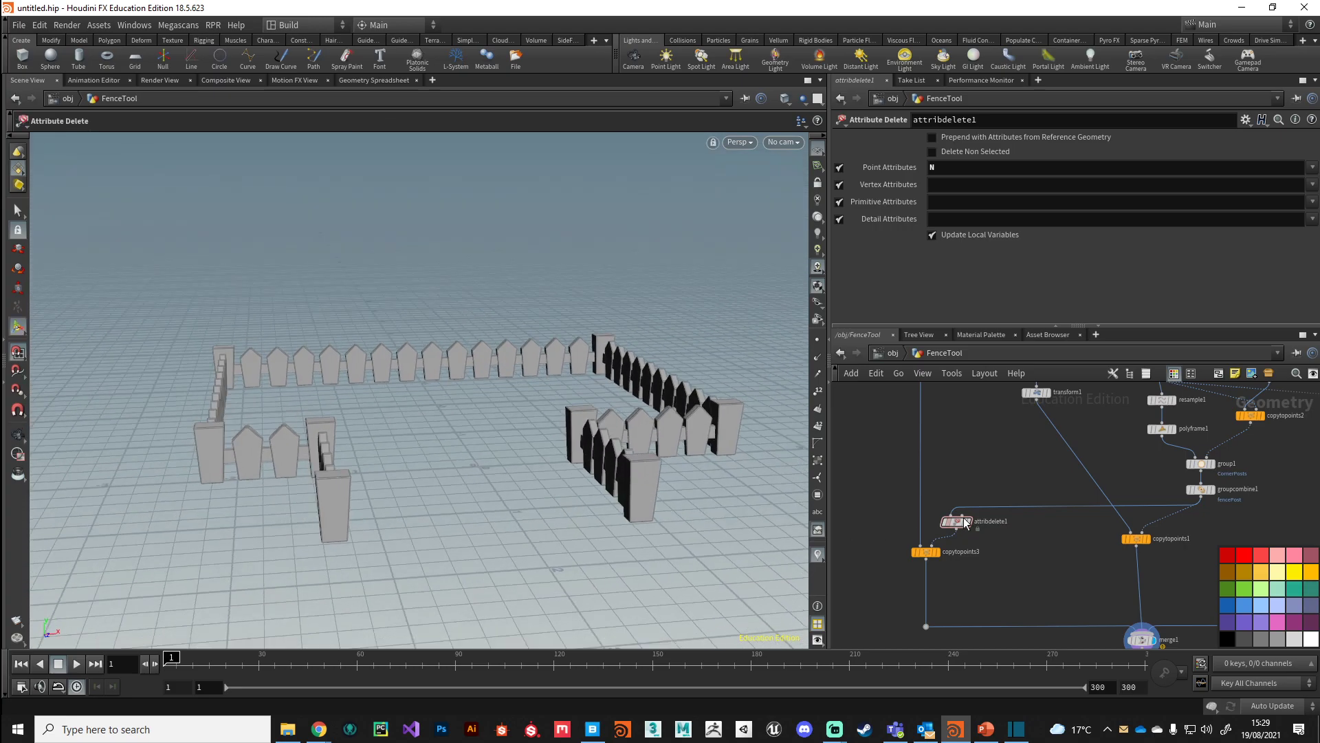
Try a slightly larger segment Length on resample1 to space the pickets wider, and return it to .3
{"action": "middle_click_drag", "start_coordinate": [1006, 443], "coordinate": [973, 512]}
{"action": "middle_click_drag", "start_coordinate": [1088, 472], "coordinate": [1035, 502]}
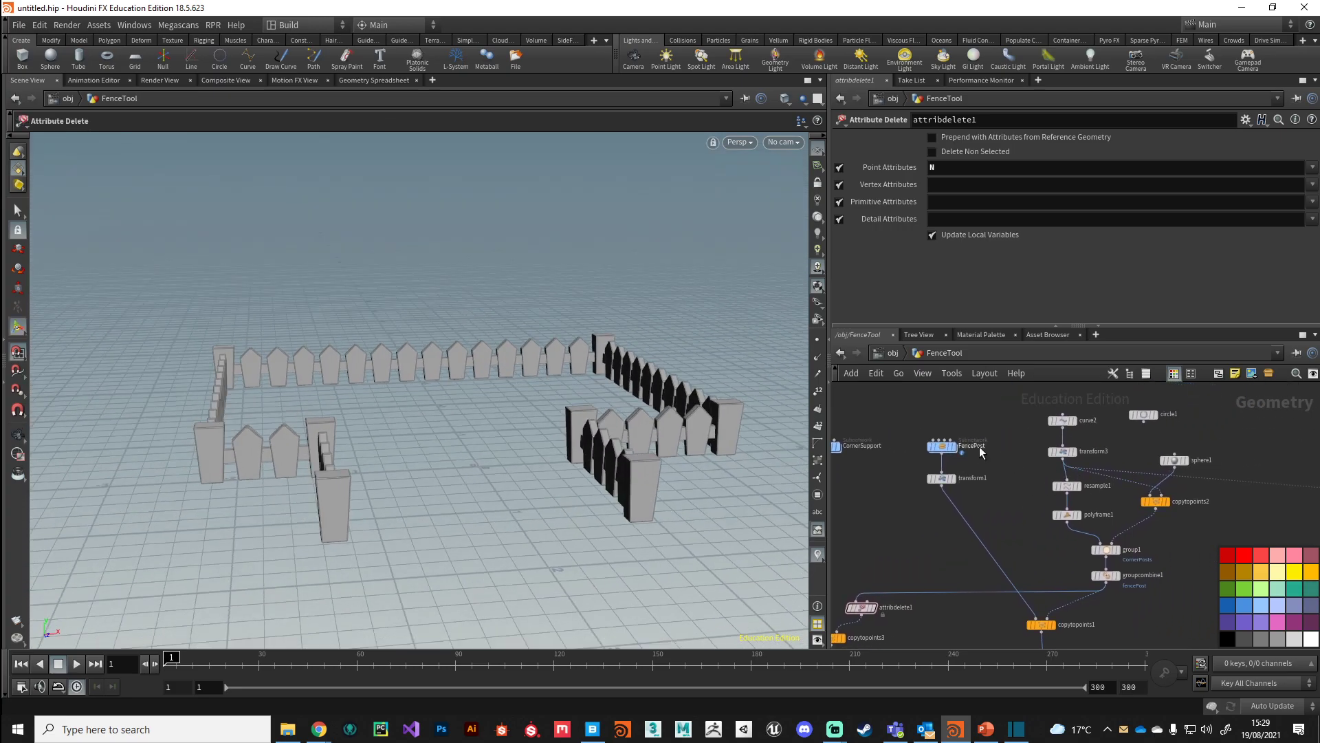
{"action": "middle_click_drag", "start_coordinate": [918, 539], "coordinate": [961, 523]}
{"action": "middle_click_drag", "start_coordinate": [1041, 473], "coordinate": [1016, 494]}
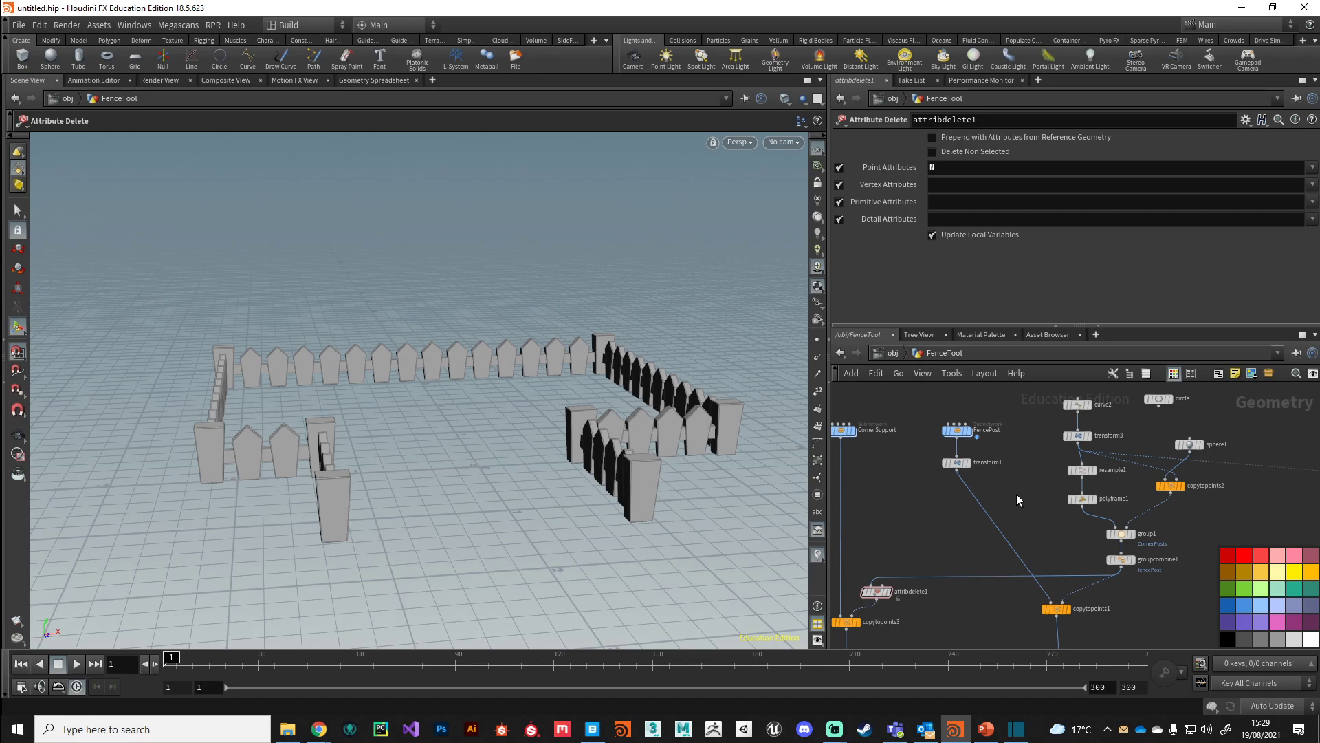
{"action": "left_click", "coordinate": [1082, 472]}
{"action": "mouse_move", "coordinate": [1089, 471]}
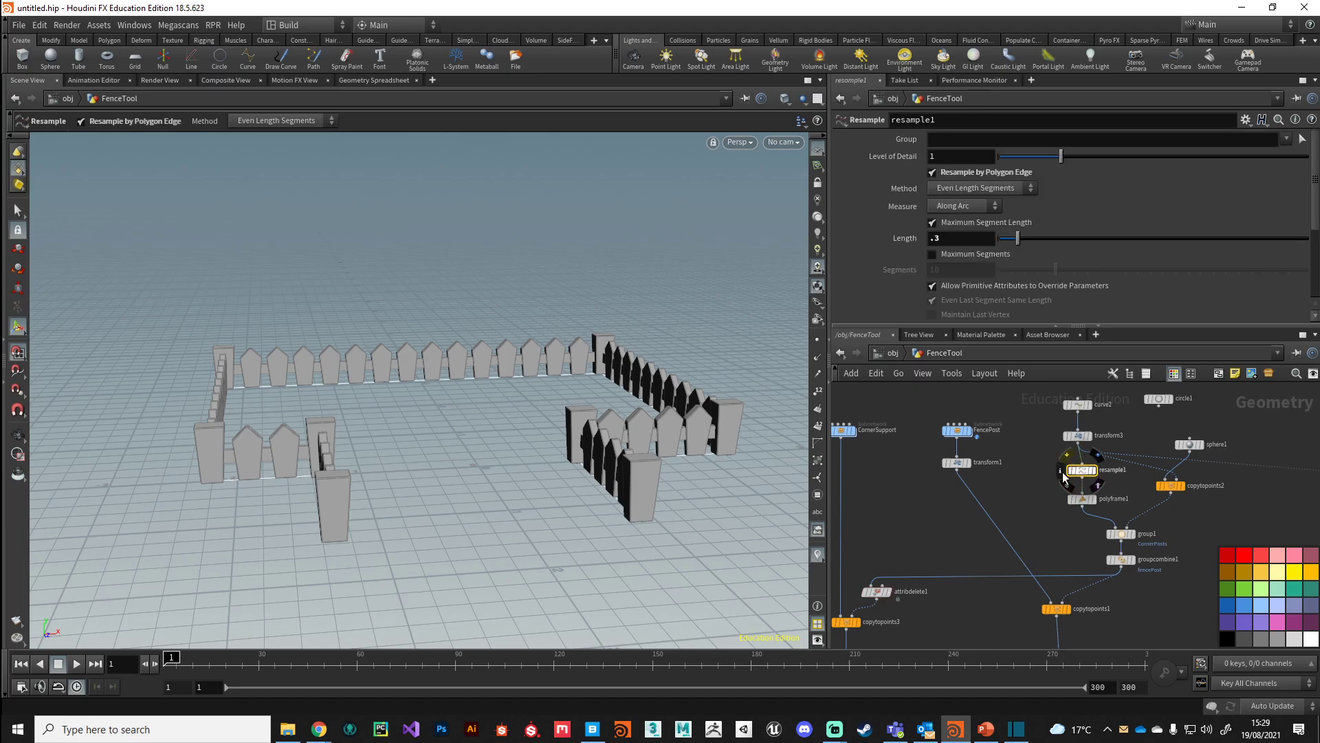
{"action": "mouse_move", "coordinate": [1020, 245]}
{"action": "left_mouse_down"}
{"action": "mouse_move", "coordinate": [1112, 253]}
{"action": "mouse_move", "coordinate": [1021, 252]}
{"action": "left_mouse_up"}
{"action": "left_click", "coordinate": [950, 238]}
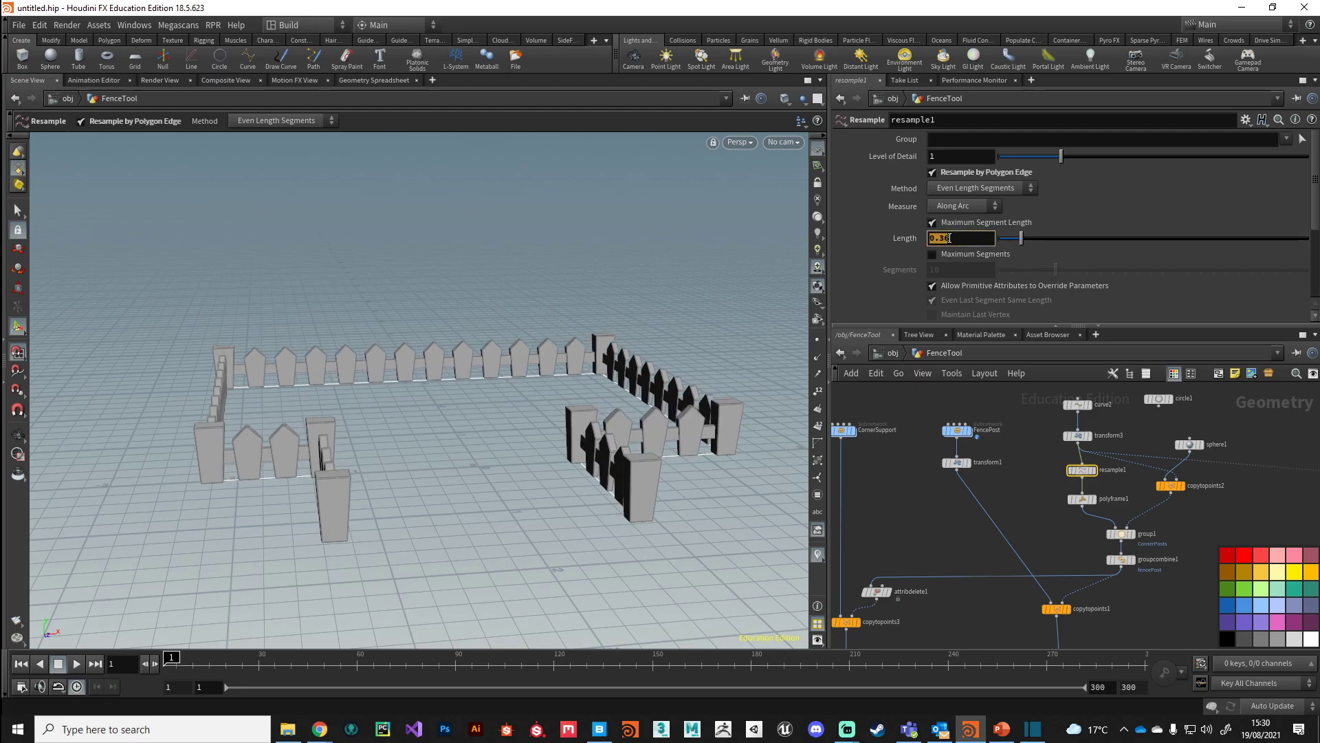
{"action": "key", "text": "Return"}
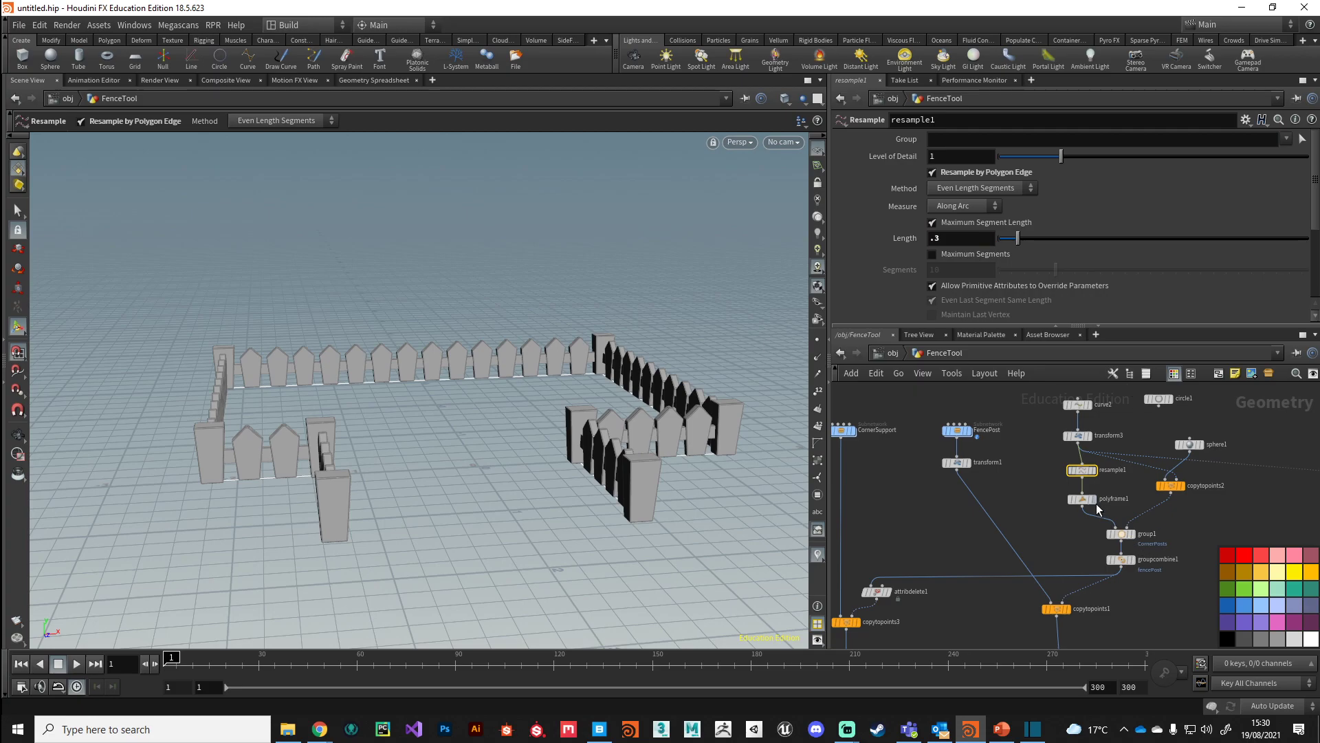
Line up the merge1 node directly beneath copytopoints1 in the FenceTool network
{"action": "mouse_move", "coordinate": [1089, 473]}
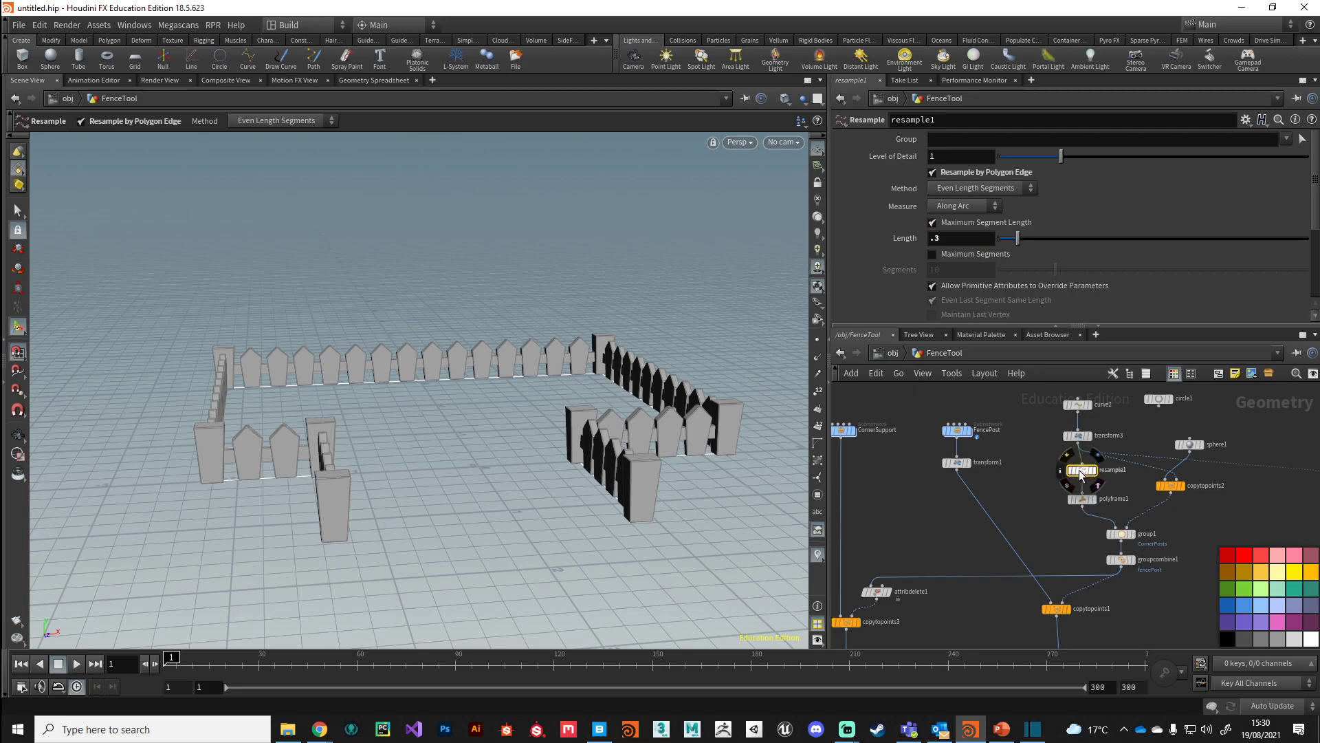
{"action": "left_click", "coordinate": [1275, 571]}
{"action": "middle_click_drag", "start_coordinate": [1044, 456], "coordinate": [1014, 492]}
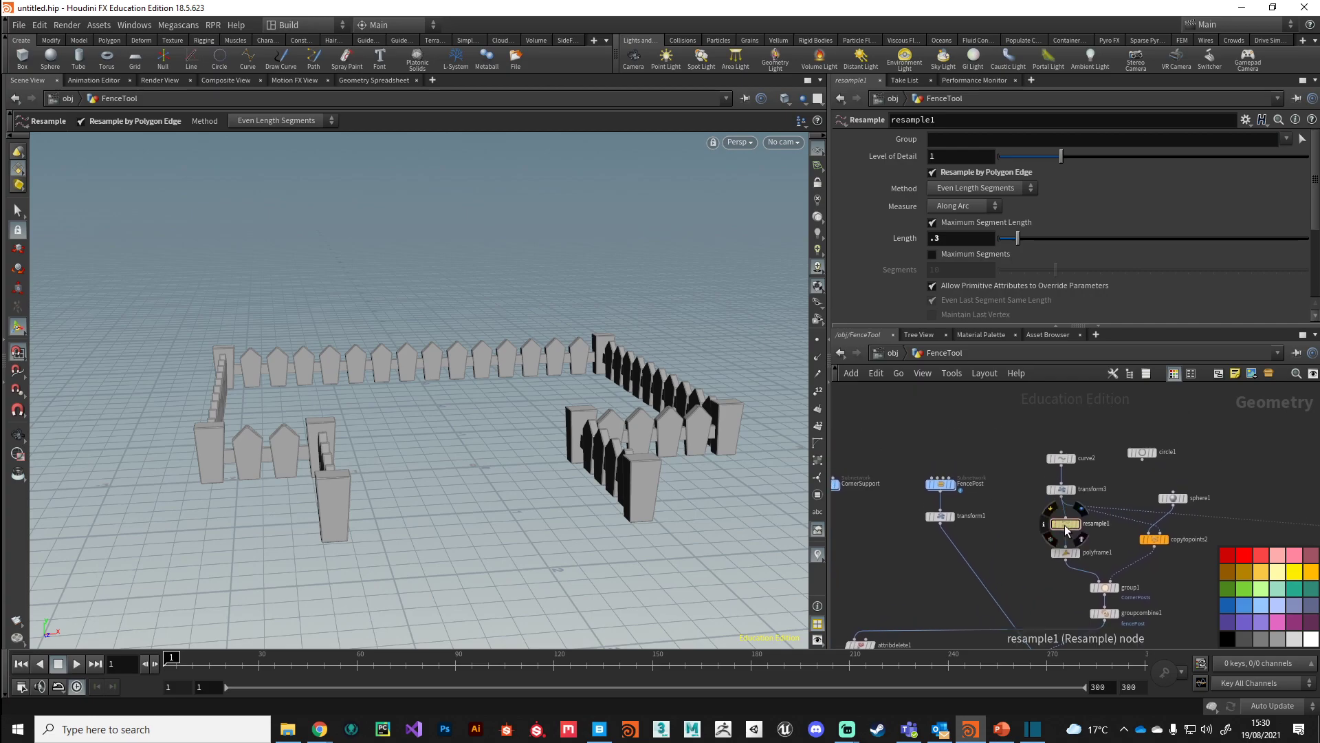
{"action": "middle_click_drag", "start_coordinate": [1009, 586], "coordinate": [1066, 447]}
{"action": "middle_click_drag", "start_coordinate": [1002, 551], "coordinate": [1046, 511]}
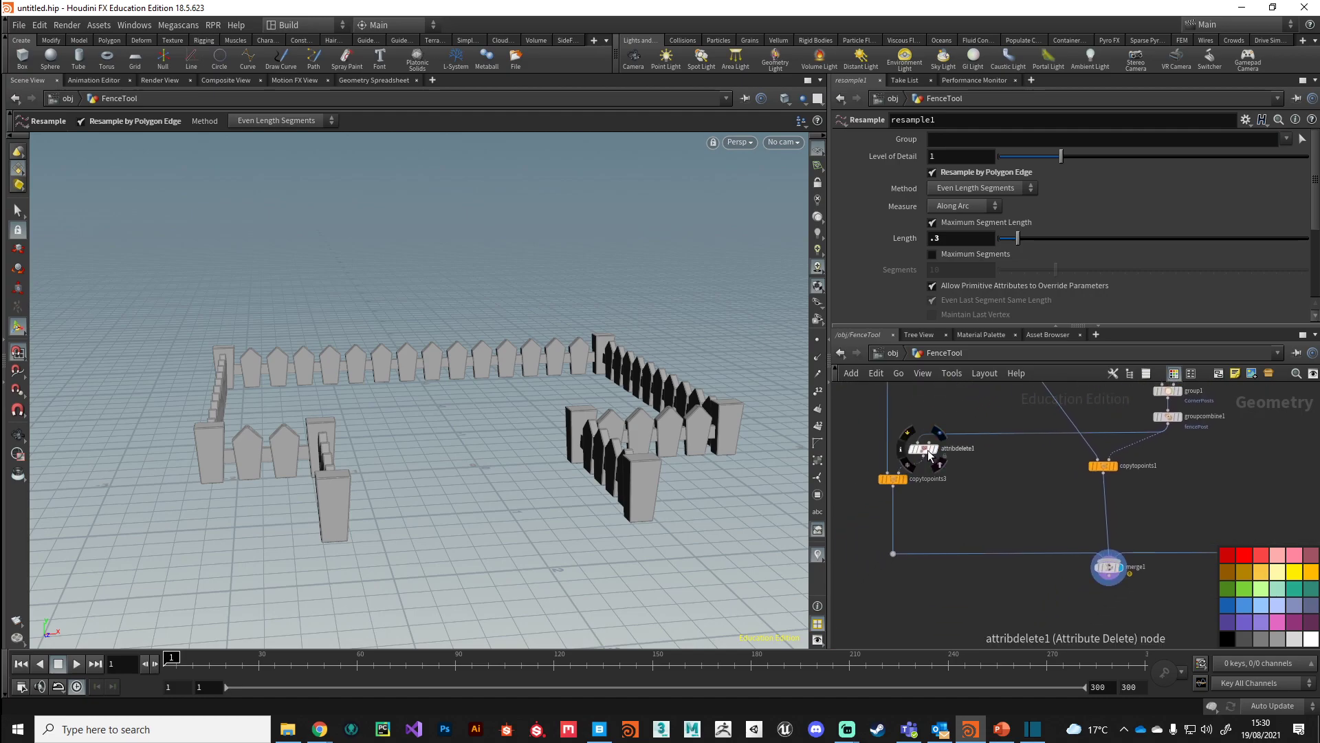
{"action": "scroll", "coordinate": [994, 536], "scroll_direction": "down", "scroll_amount": 3}
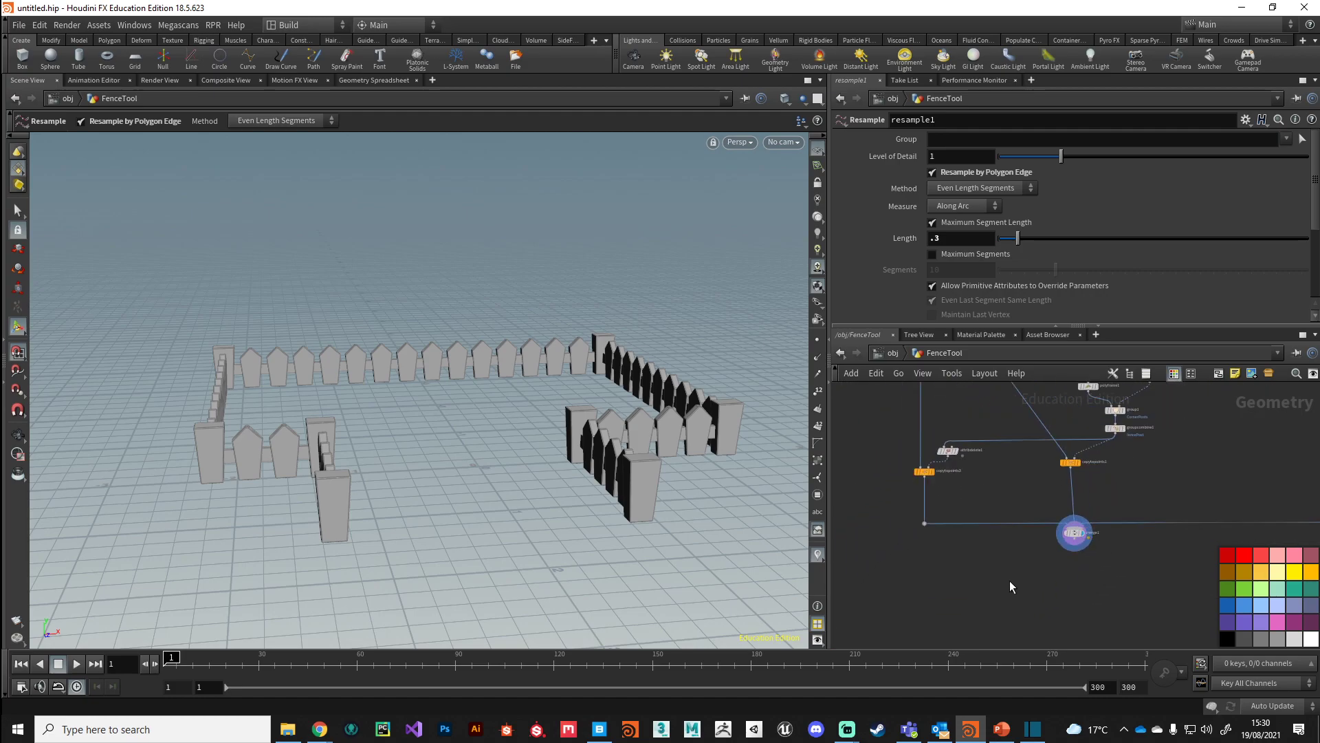
{"action": "middle_click_drag", "start_coordinate": [1009, 580], "coordinate": [965, 602]}
{"action": "left_click_drag", "start_coordinate": [1029, 553], "coordinate": [1025, 555]}
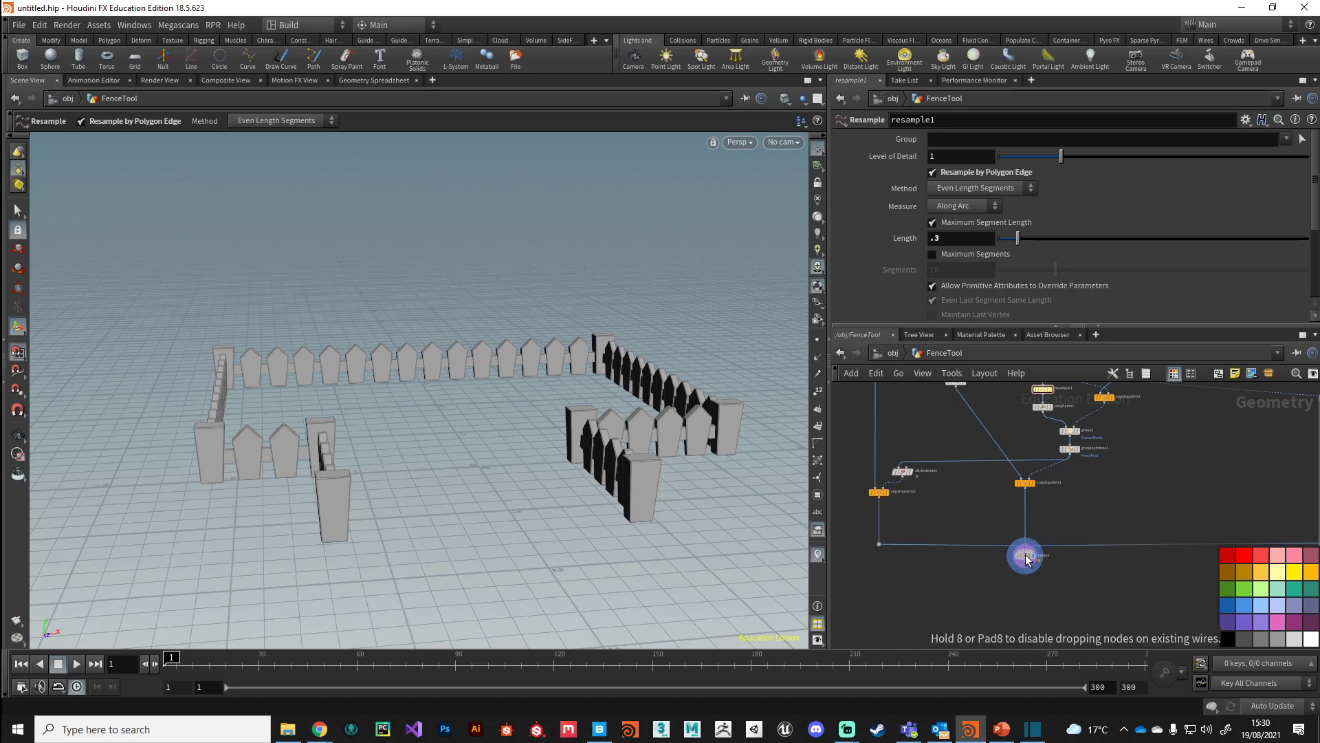
Move curve2's two rear corner points to -2,0,-2 and about 0.6,0,-2.6 to reshape the fence outline
{"action": "middle_click_drag", "start_coordinate": [1077, 588], "coordinate": [977, 605]}
{"action": "middle_click_drag", "start_coordinate": [1028, 511], "coordinate": [1007, 484]}
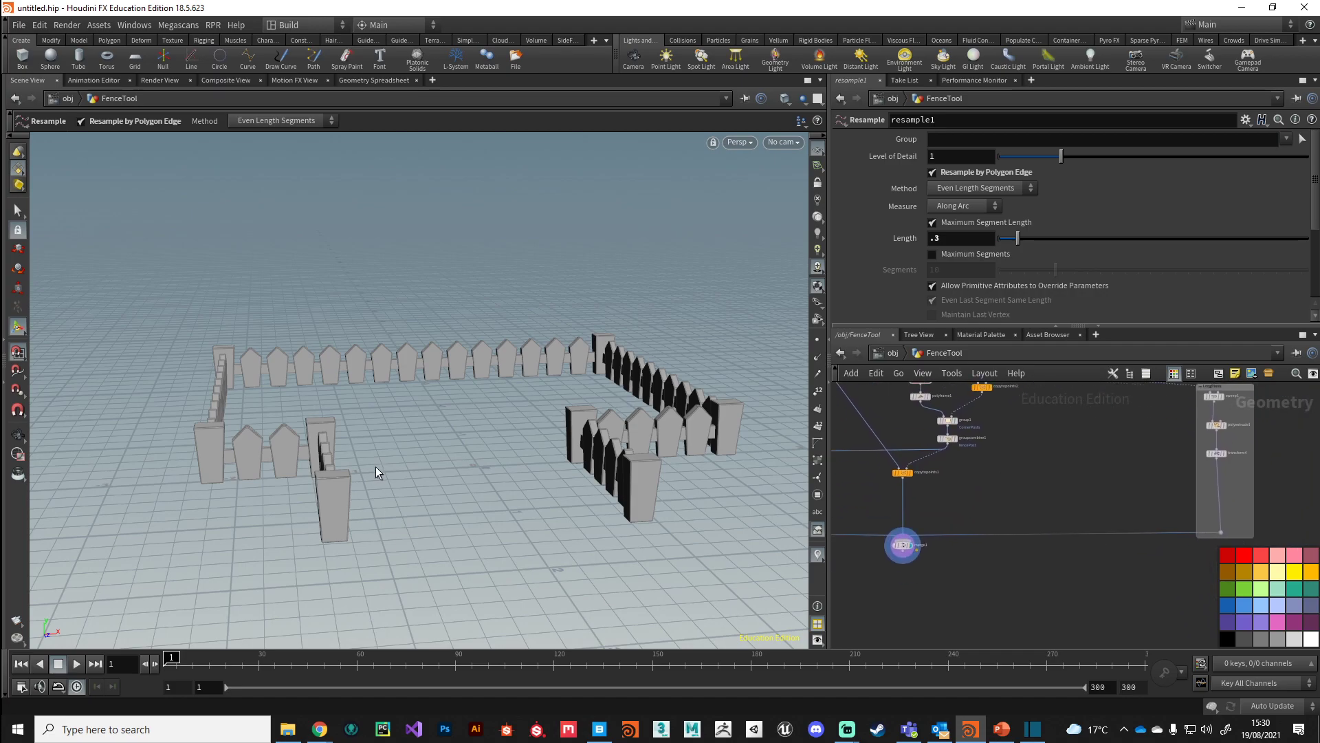
{"action": "left_click_drag", "start_coordinate": [278, 505], "coordinate": [611, 464], "text": "alt"}
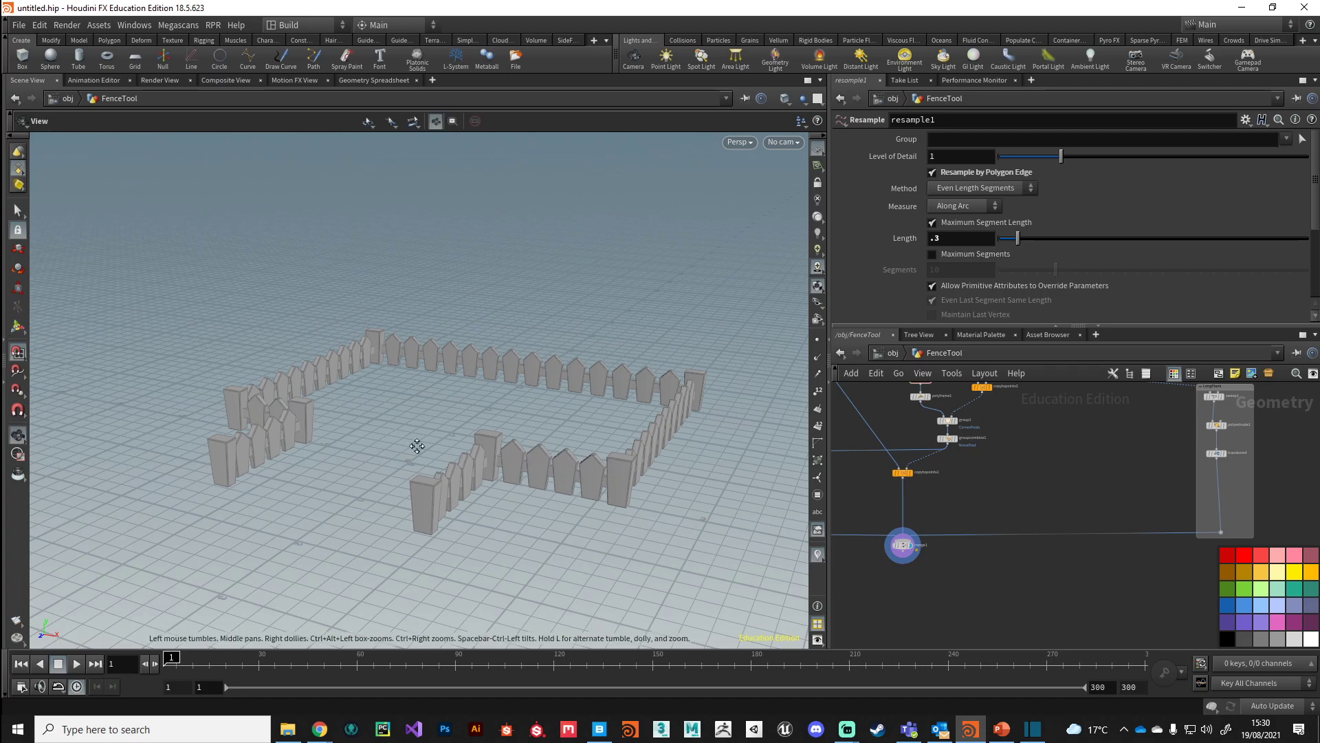
{"action": "left_click_drag", "start_coordinate": [416, 448], "coordinate": [578, 482], "text": "alt"}
{"action": "middle_click_drag", "start_coordinate": [976, 502], "coordinate": [1031, 585]}
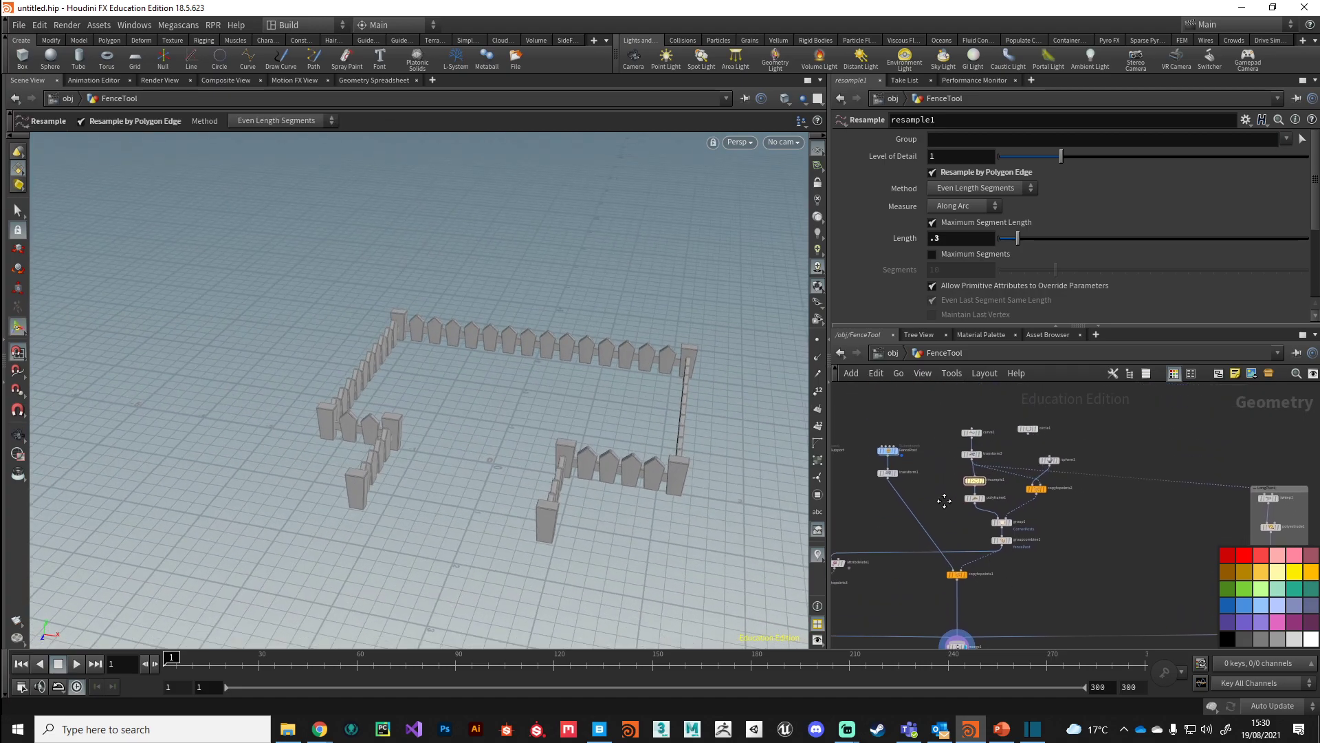
{"action": "left_click", "coordinate": [971, 448]}
{"action": "left_click_drag", "start_coordinate": [522, 447], "coordinate": [557, 478], "text": "alt"}
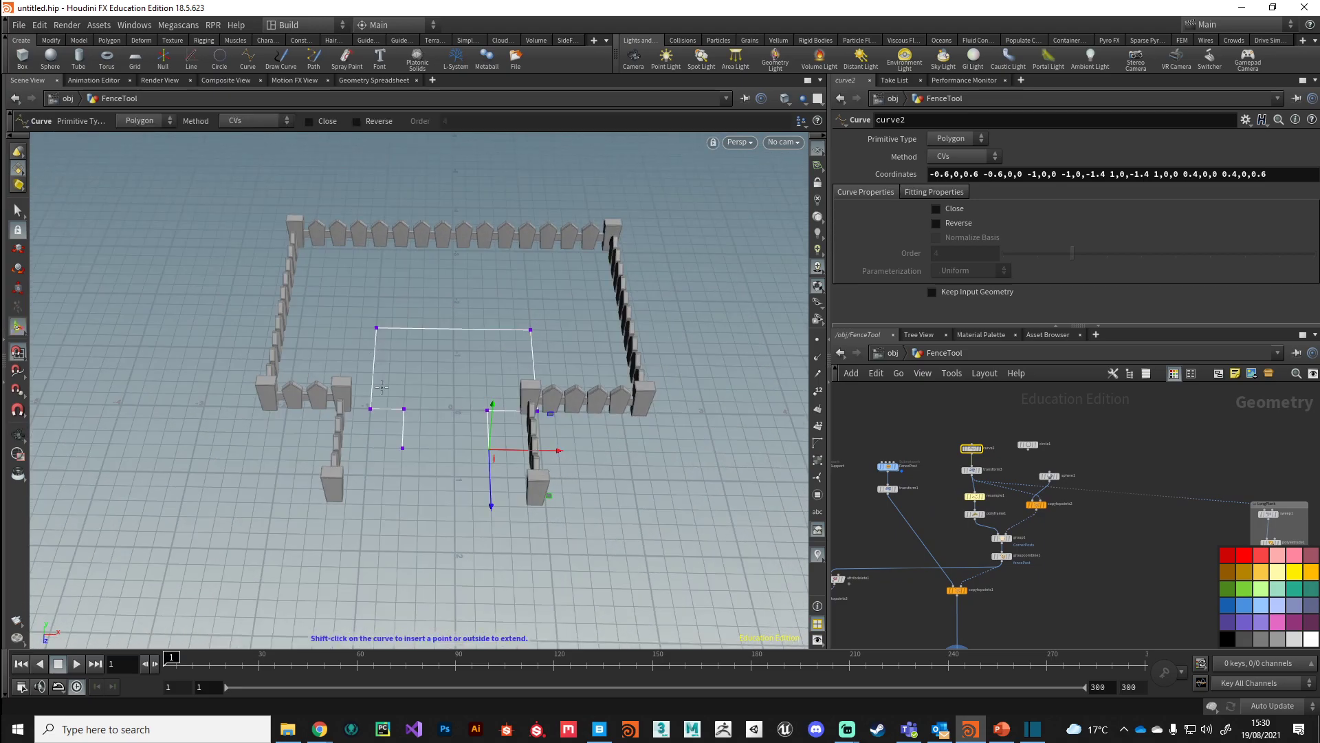
{"action": "left_click", "coordinate": [378, 331]}
{"action": "middle_click_drag", "start_coordinate": [337, 402], "coordinate": [411, 493], "text": "alt"}
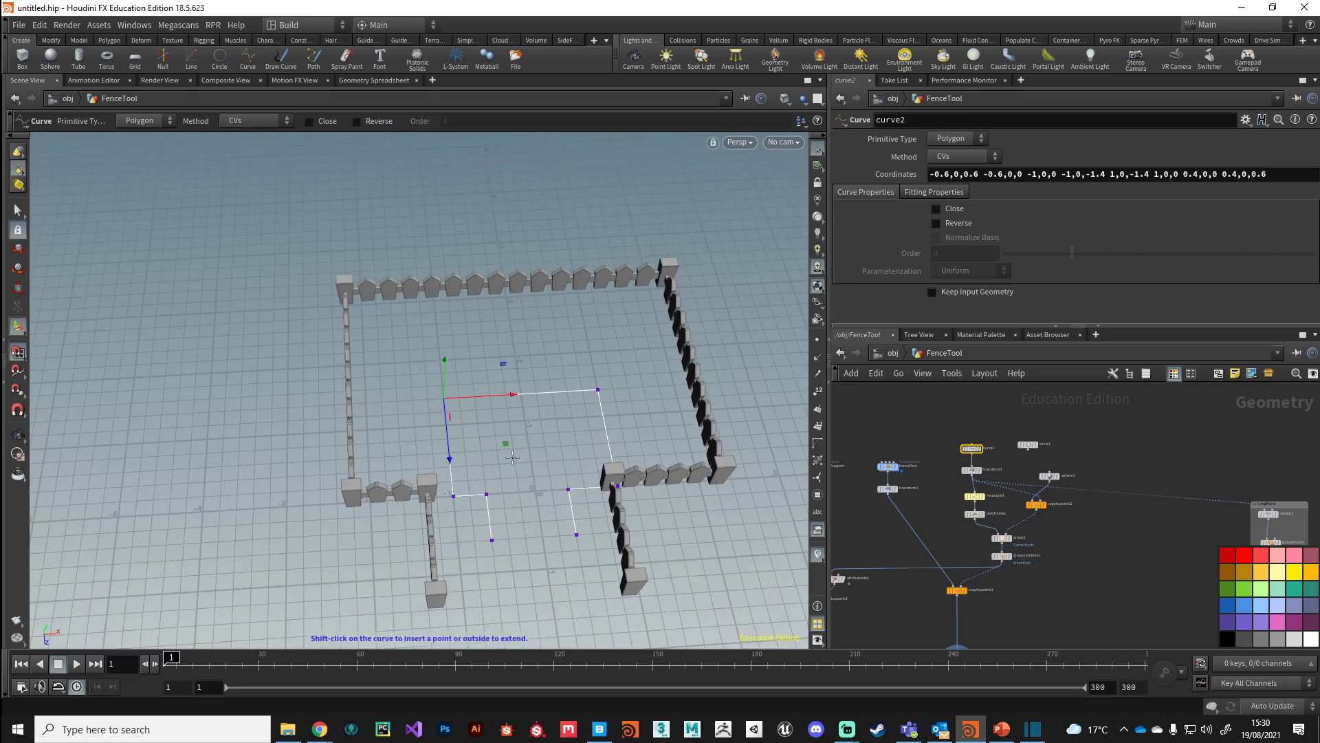
{"action": "left_click_drag", "start_coordinate": [454, 417], "coordinate": [360, 376]}
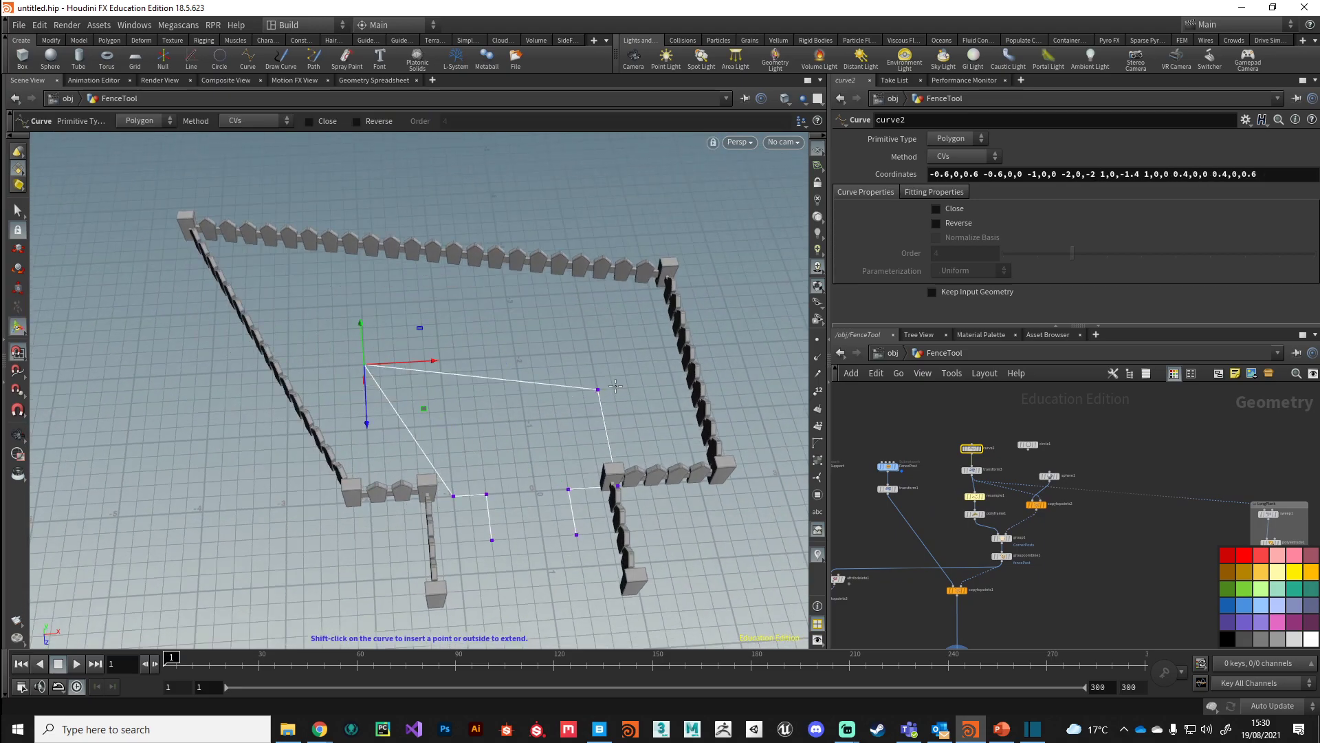
{"action": "left_click", "coordinate": [599, 391]}
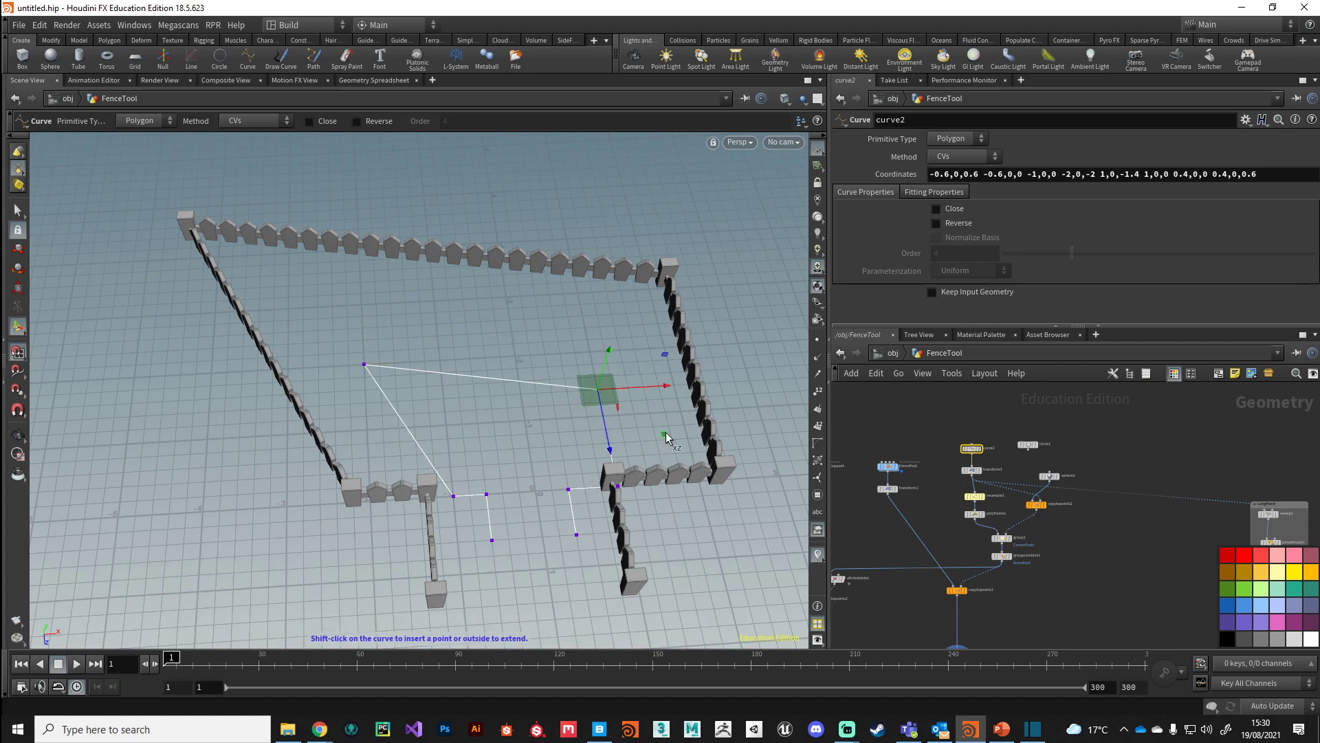
{"action": "left_click_drag", "start_coordinate": [598, 390], "coordinate": [563, 316]}
Move curve2's front-left corner point to about -1.4,0,-0.8, angling the fence sections on either side
{"action": "left_click_drag", "start_coordinate": [497, 434], "coordinate": [462, 378], "text": "alt"}
{"action": "middle_click_drag", "start_coordinate": [493, 521], "coordinate": [563, 433], "text": "alt"}
{"action": "left_click_drag", "start_coordinate": [563, 433], "coordinate": [522, 375], "text": "alt"}
{"action": "left_click", "coordinate": [544, 432]}
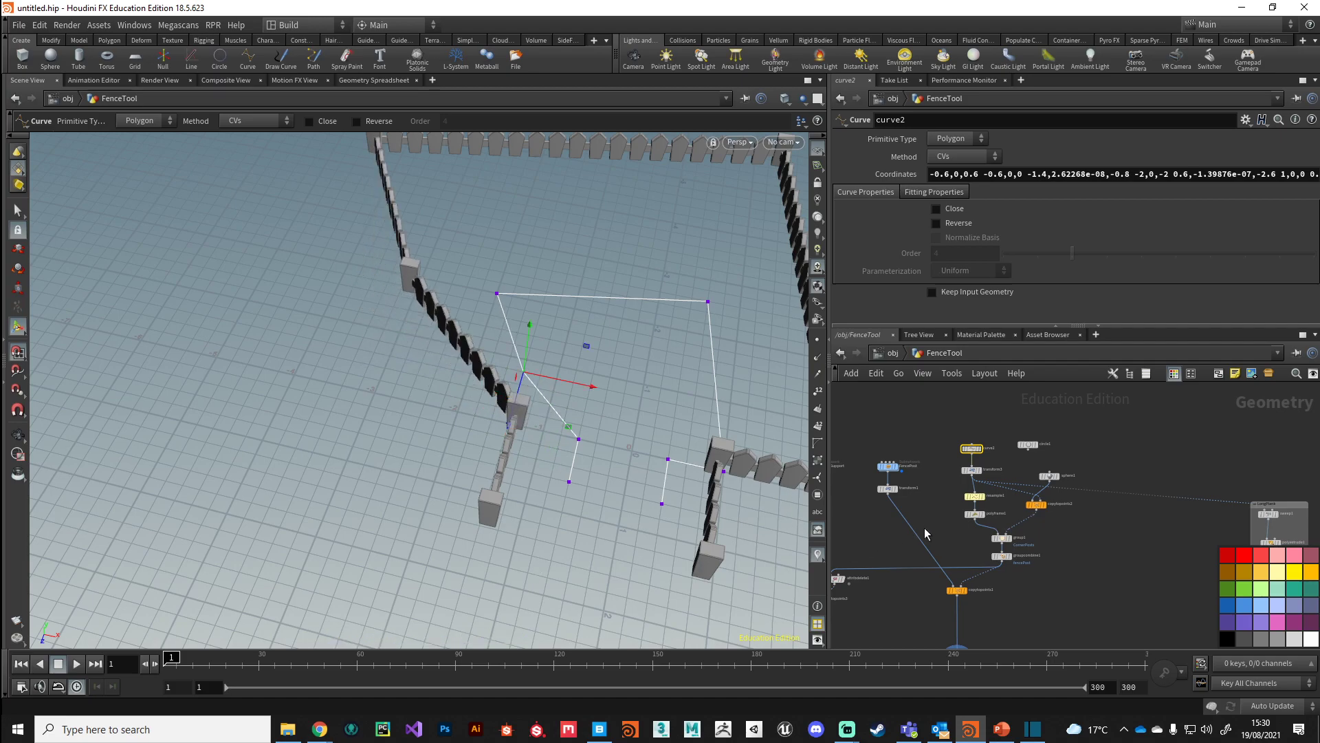
{"action": "middle_click_drag", "start_coordinate": [898, 532], "coordinate": [992, 533]}
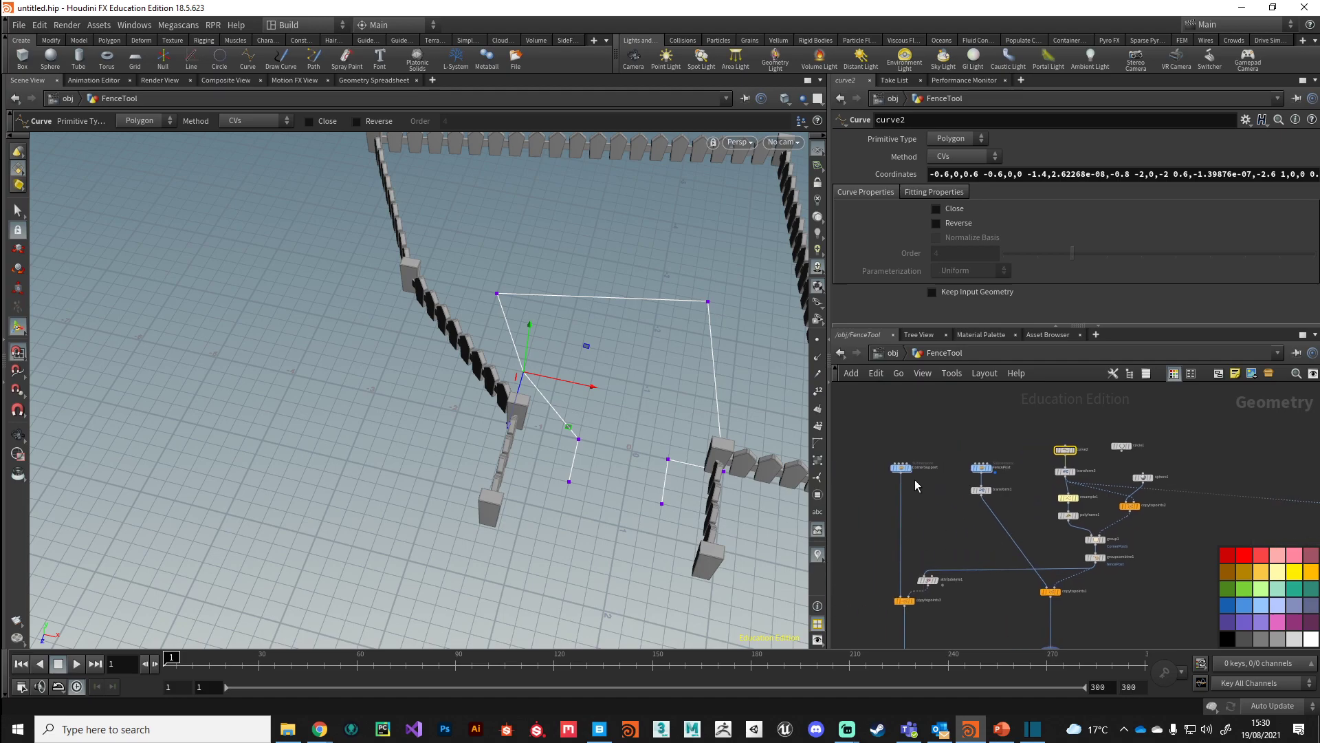